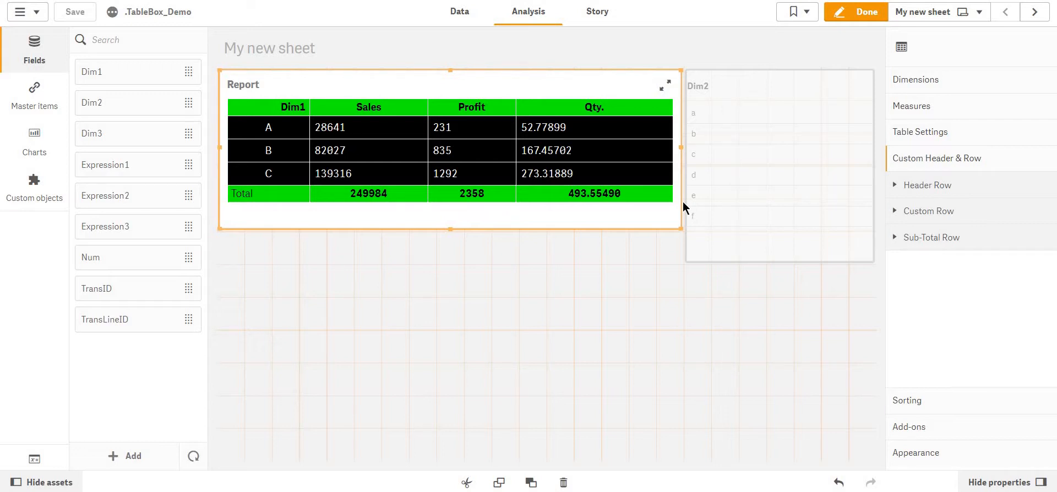
# Add a custom header row labelled "type" to the Report table
pyautogui.click(659, 436)
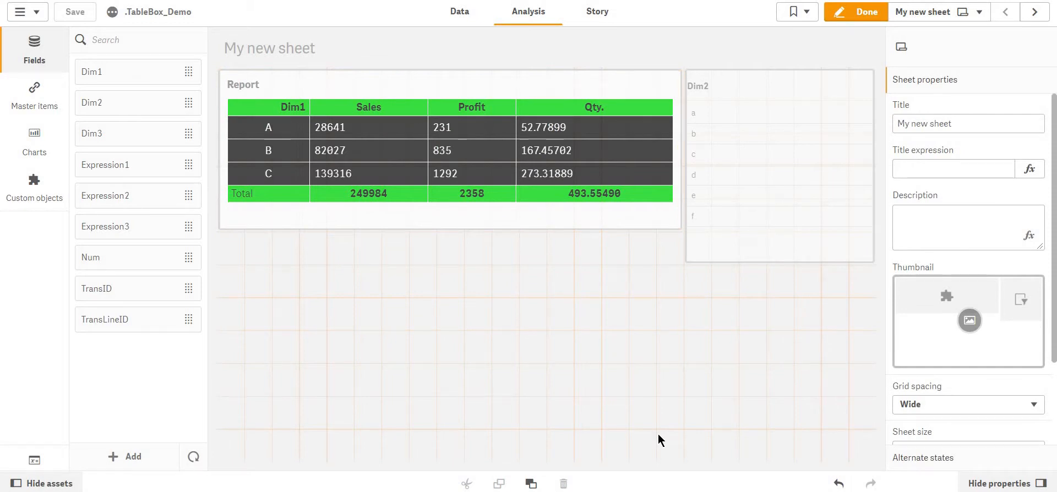
pyautogui.press('F11')
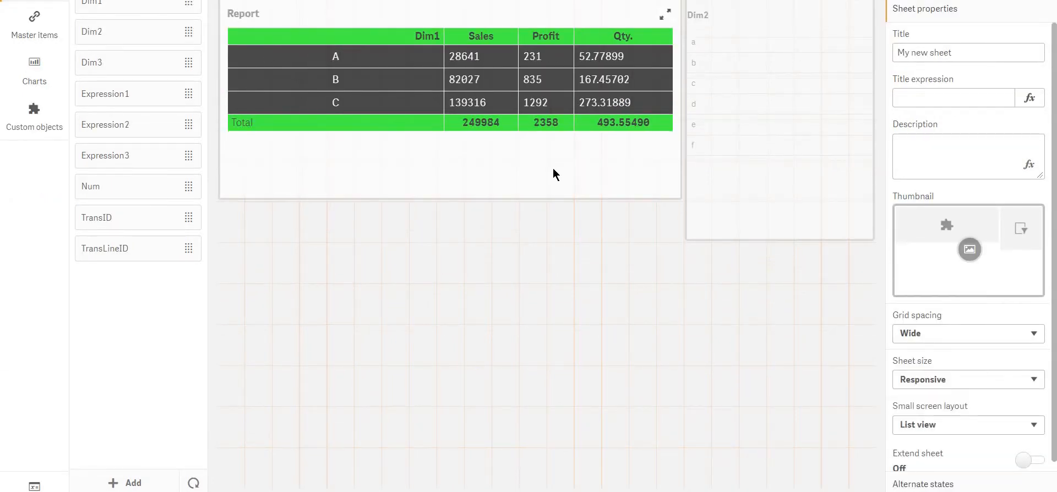
pyautogui.click(552, 167)
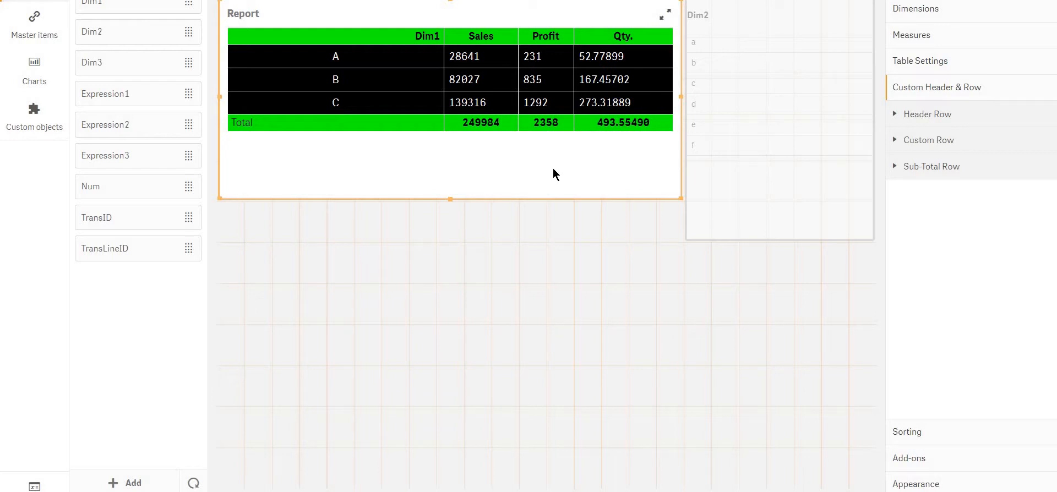
pyautogui.click(985, 116)
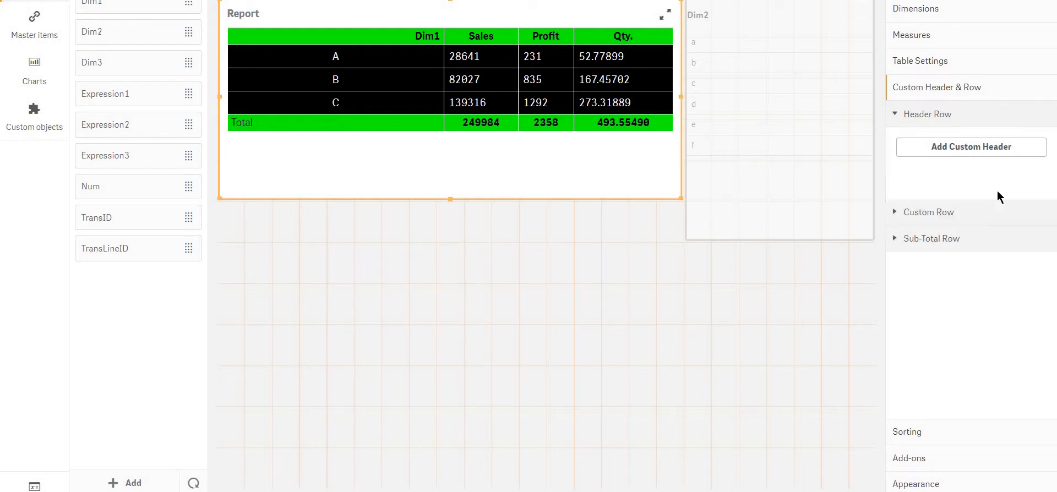
pyautogui.click(983, 147)
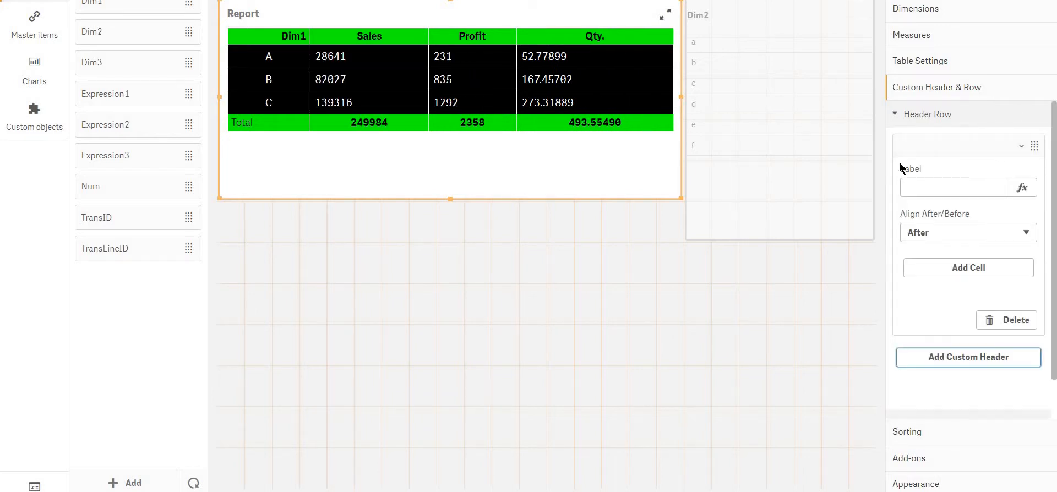
pyautogui.click(965, 197)
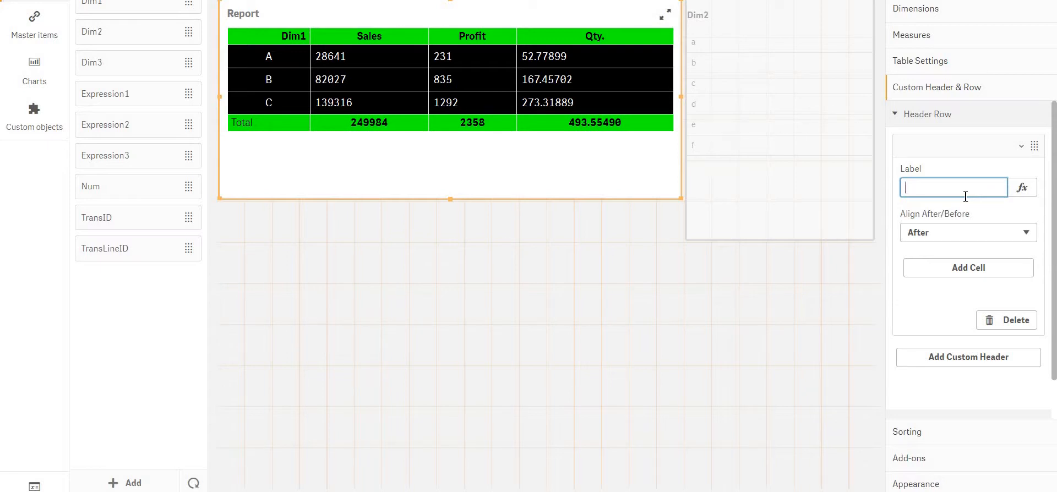
pyautogui.write('type')
pyautogui.press('Return')
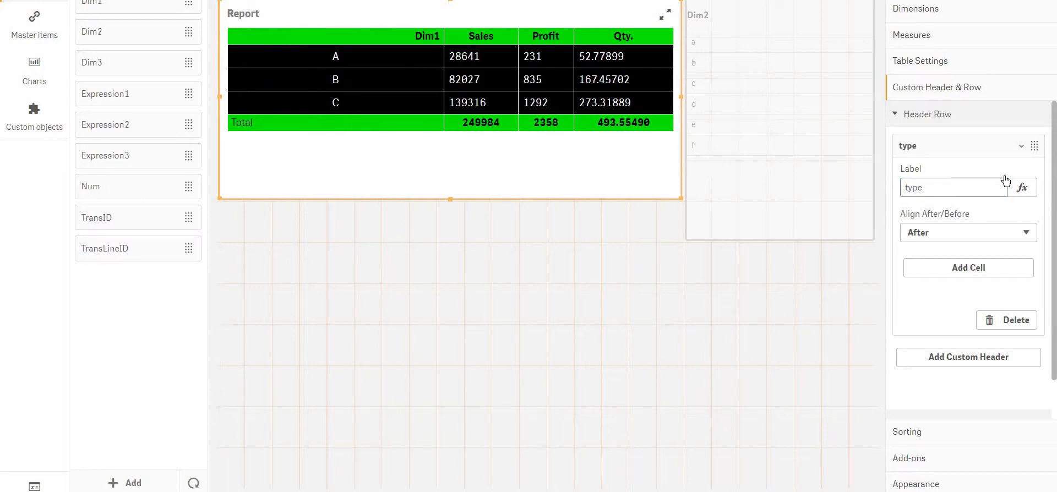
# Add a cell labelled "IN" to the "type" custom header row
pyautogui.click(951, 267)
pyautogui.click(933, 312)
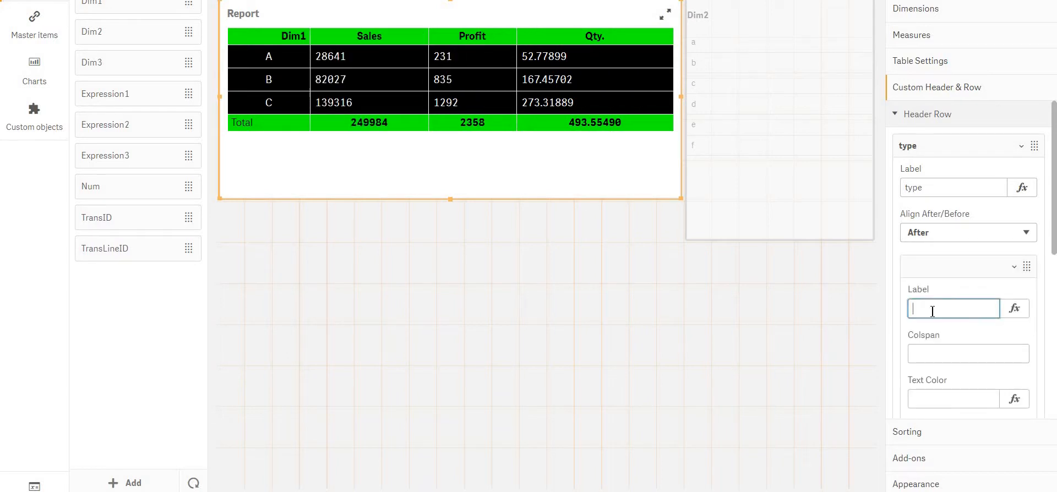
pyautogui.write('IN')
pyautogui.press('Return')
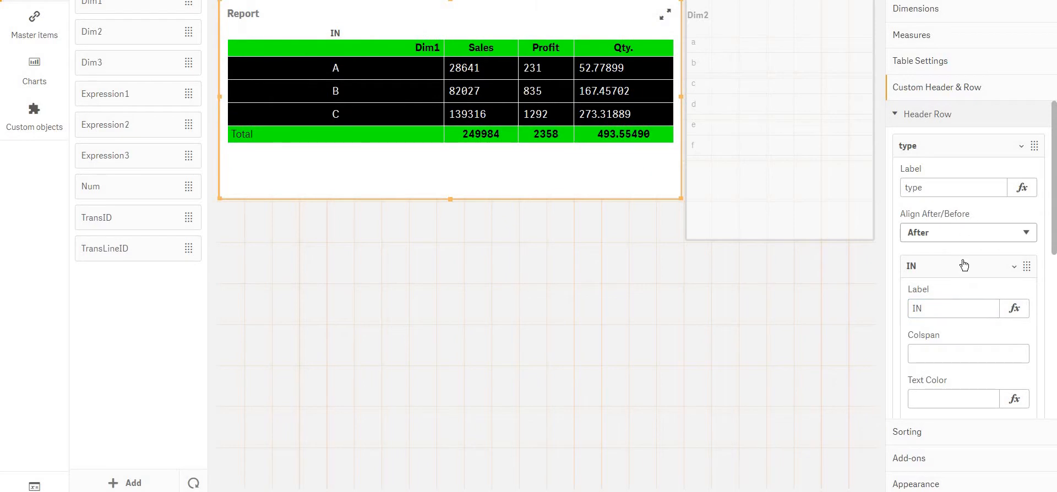
# Add a second cell labelled "OUT" to the "type" custom header row
pyautogui.click(964, 266)
pyautogui.click(951, 301)
pyautogui.click(963, 343)
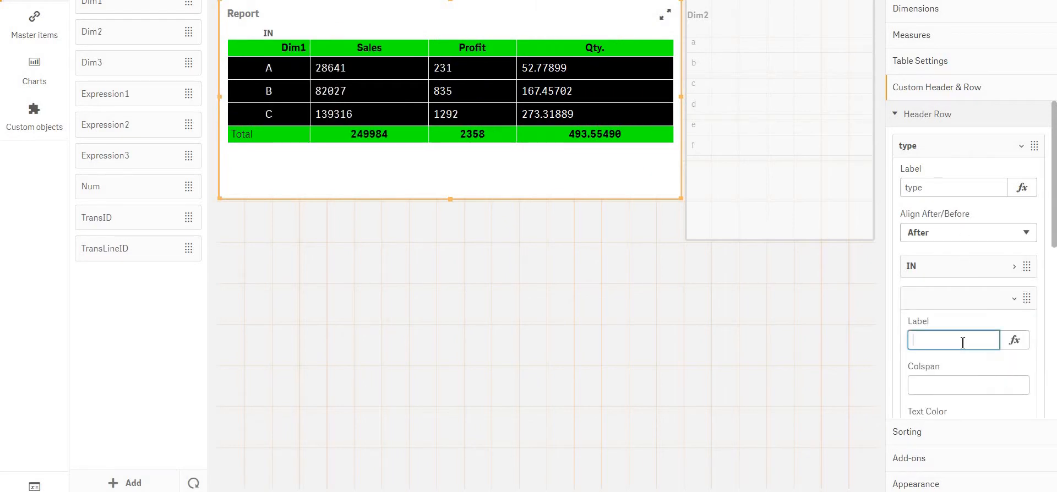
pyautogui.write('POUT')
pyautogui.click(245, 119)
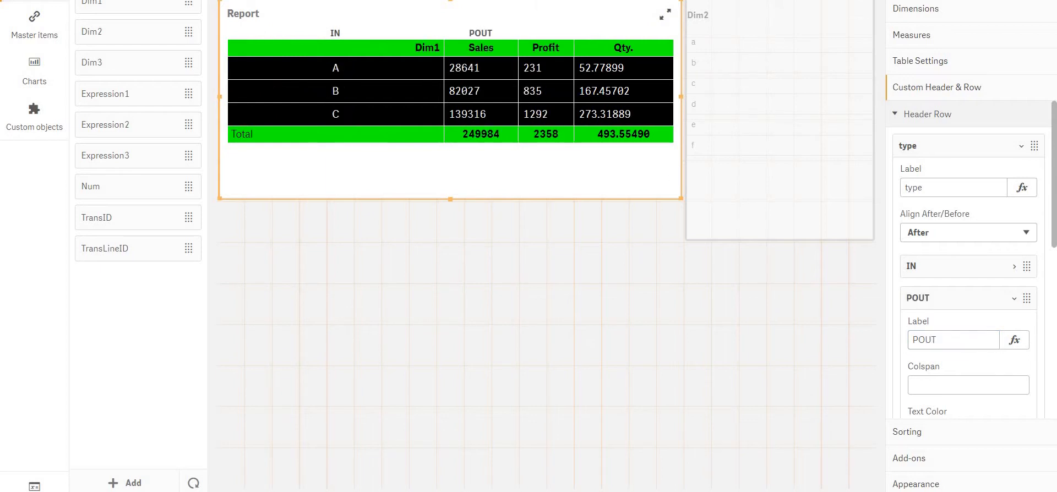
pyautogui.click(925, 338)
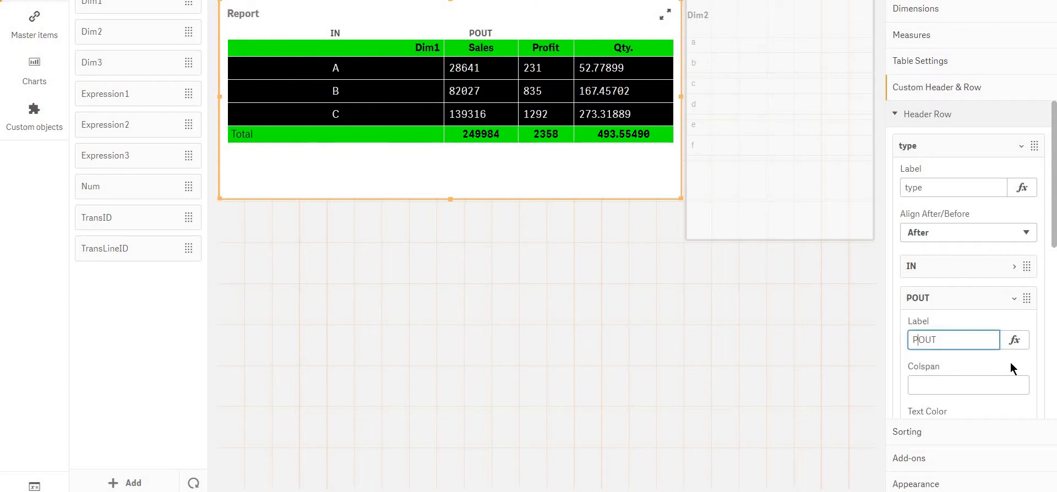
pyautogui.press('BackSpace')
pyautogui.click(1009, 362)
pyautogui.click(938, 297)
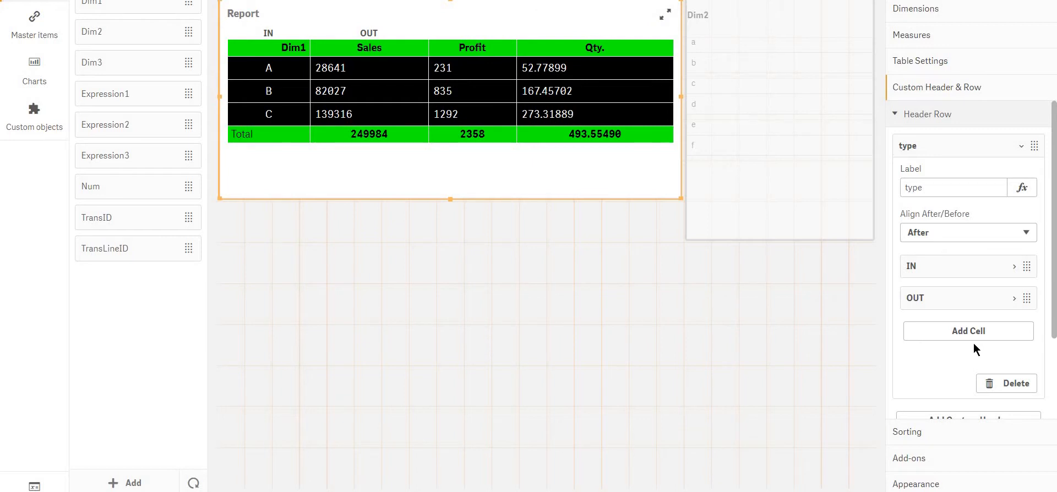
# Add two more cells labelled "3" and "4" to the custom header row after OUT
pyautogui.click(960, 332)
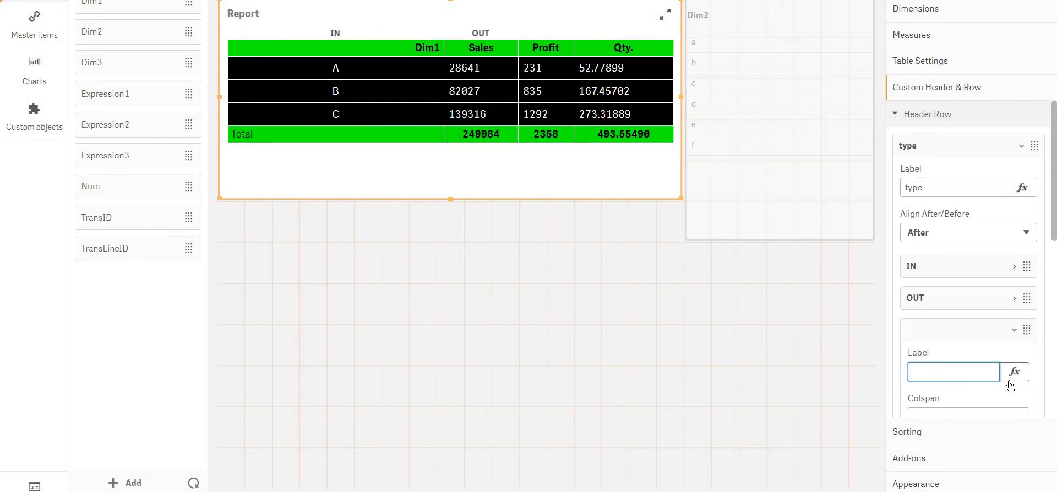
pyautogui.scroll(-5, 1009, 386)
pyautogui.scroll(4, 1009, 385)
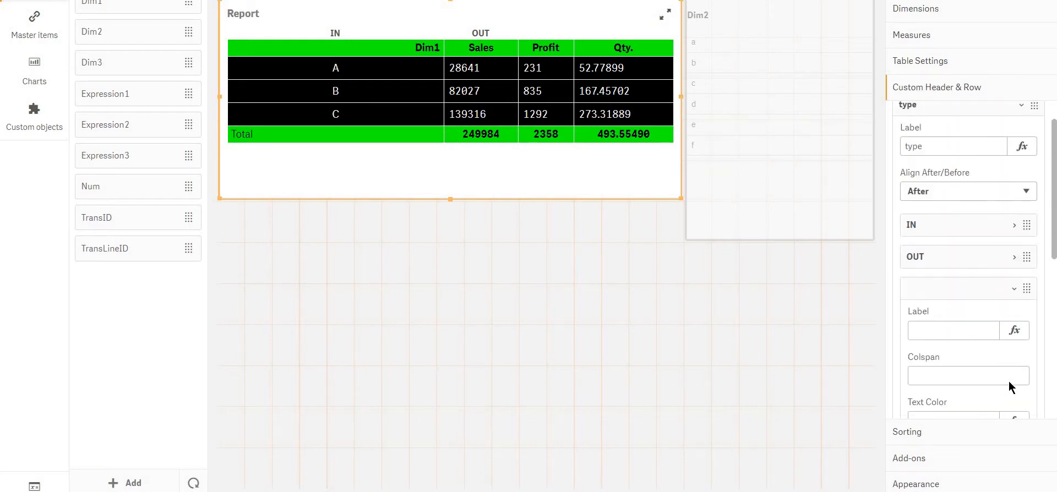
pyautogui.scroll(-4, 972, 379)
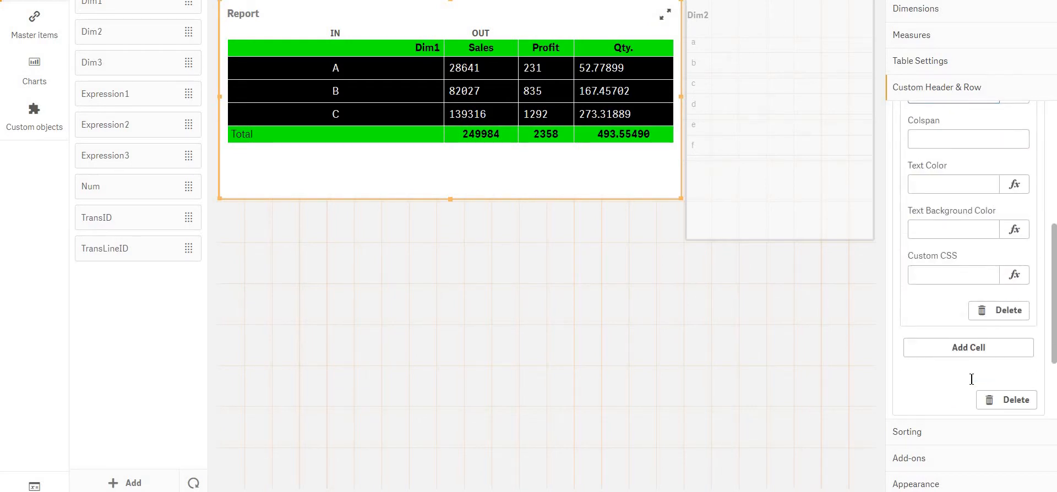
pyautogui.scroll(4, 971, 379)
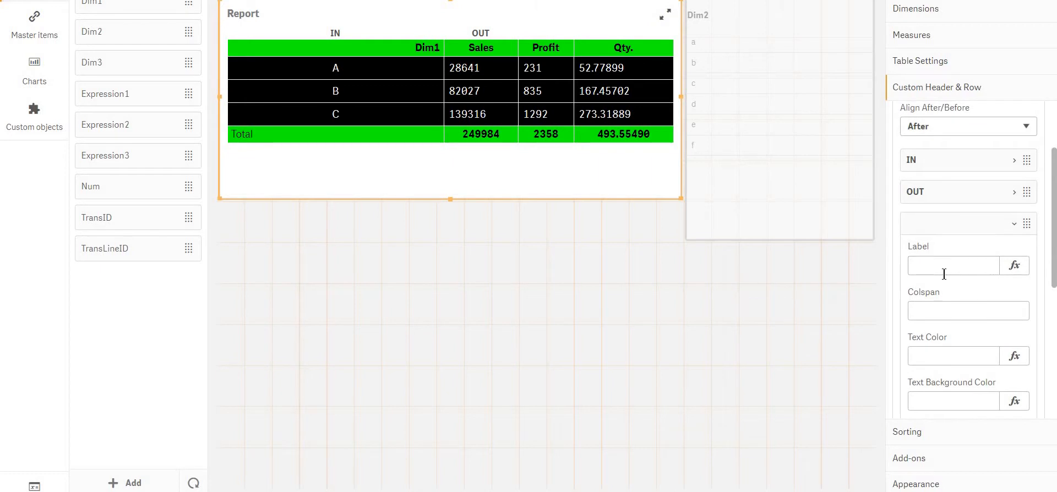
pyautogui.write('3')
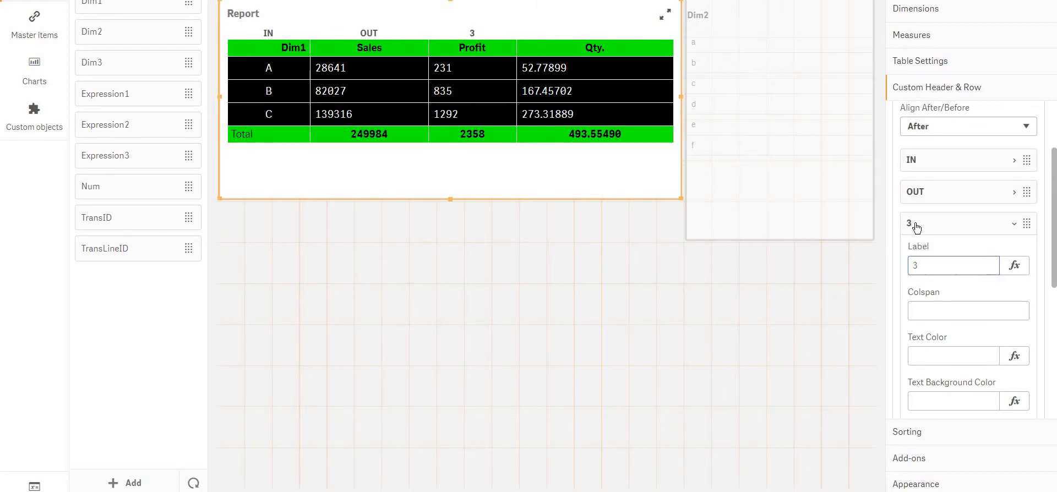
pyautogui.click(945, 269)
pyautogui.click(957, 302)
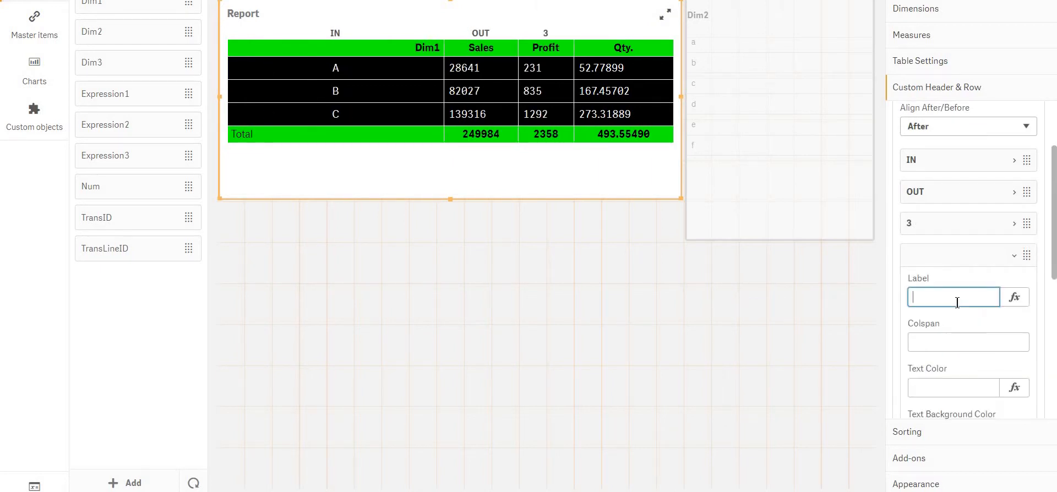
pyautogui.write('4')
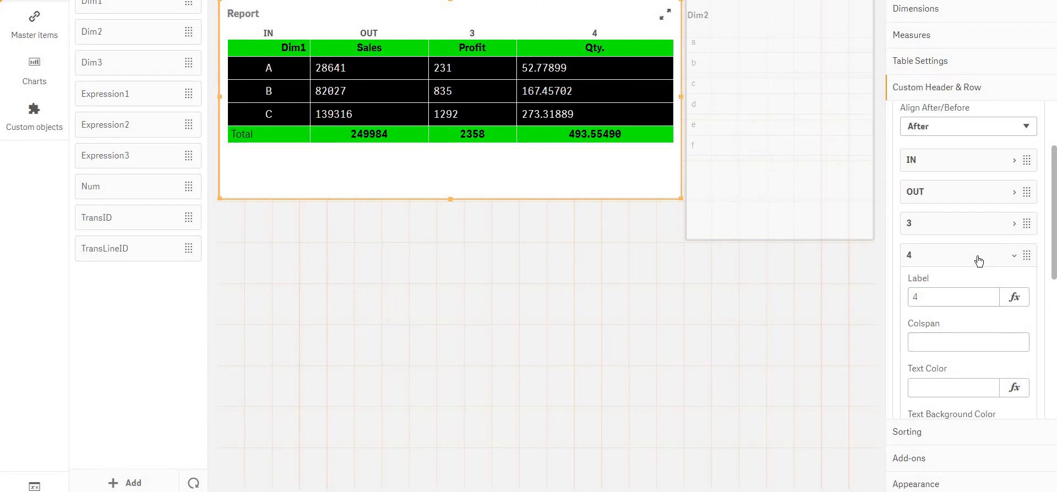
# Delete cells 4 and 3 from the custom header row
pyautogui.rightClick(963, 242)
pyautogui.click(962, 242)
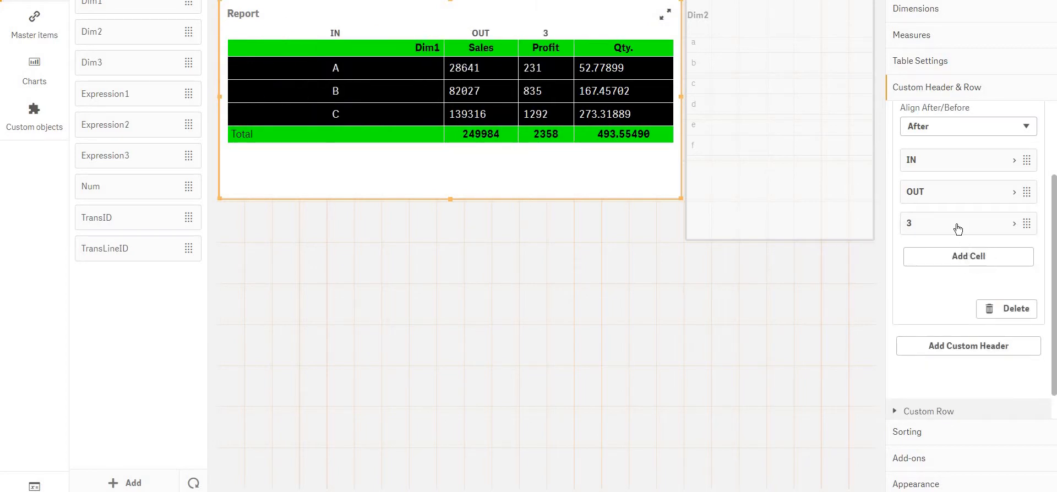
pyautogui.rightClick(944, 209)
pyautogui.click(959, 209)
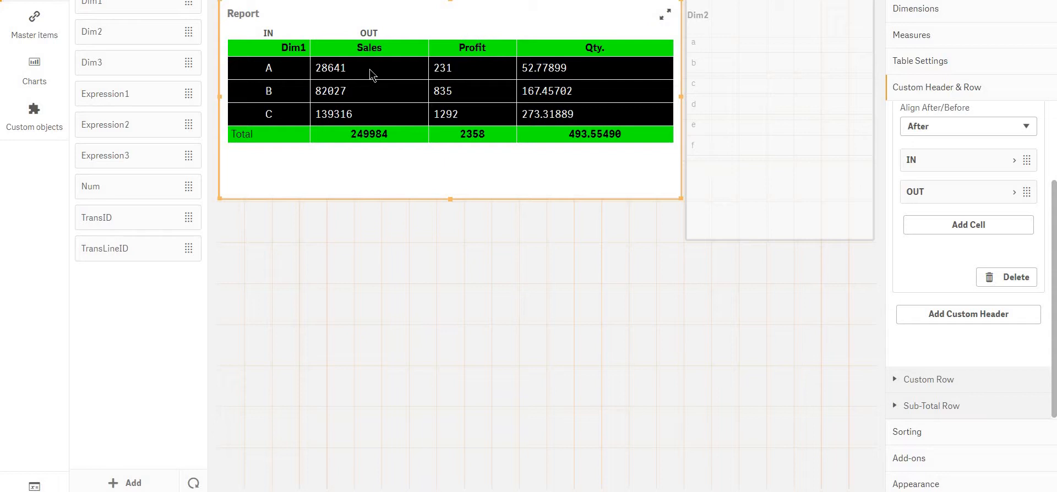
# Set the colspan of both the IN and OUT header cells to 2
pyautogui.click(973, 168)
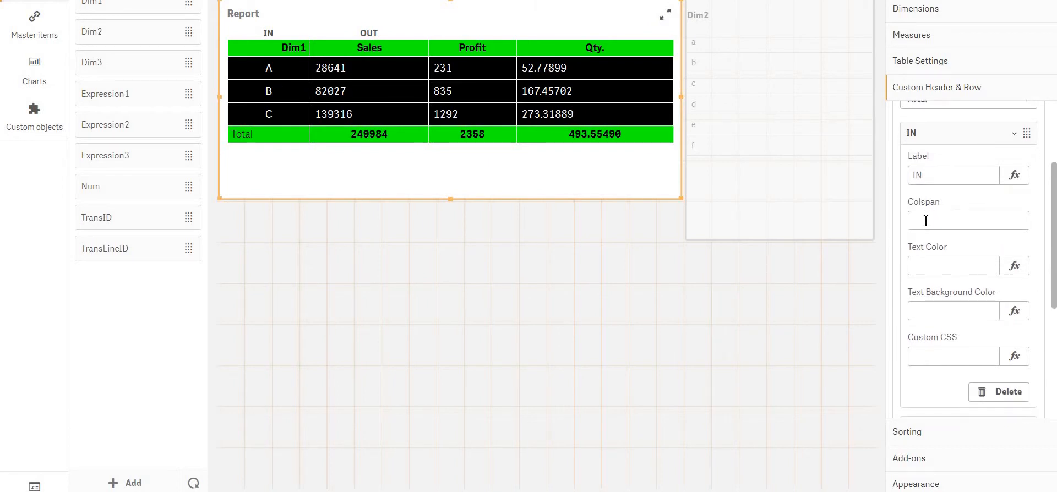
pyautogui.click(926, 220)
pyautogui.write('2')
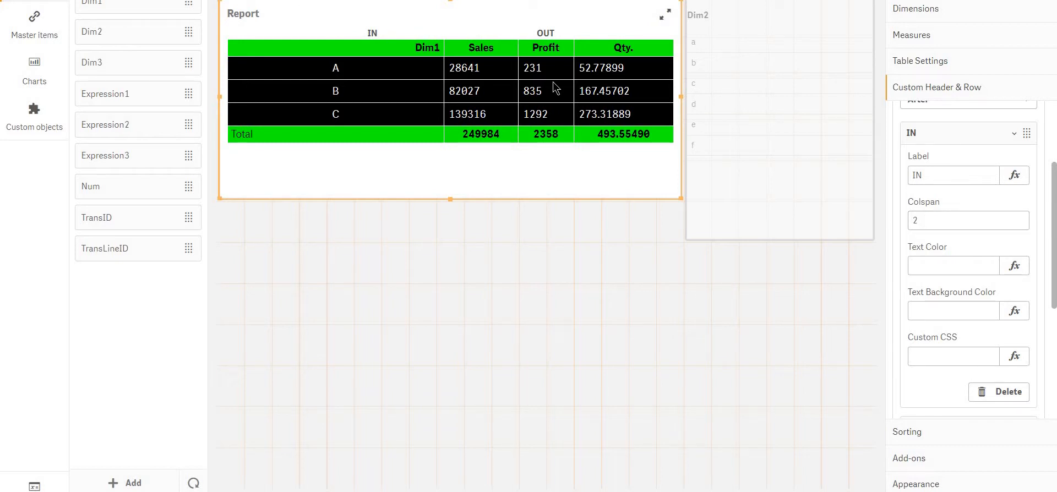
pyautogui.click(983, 135)
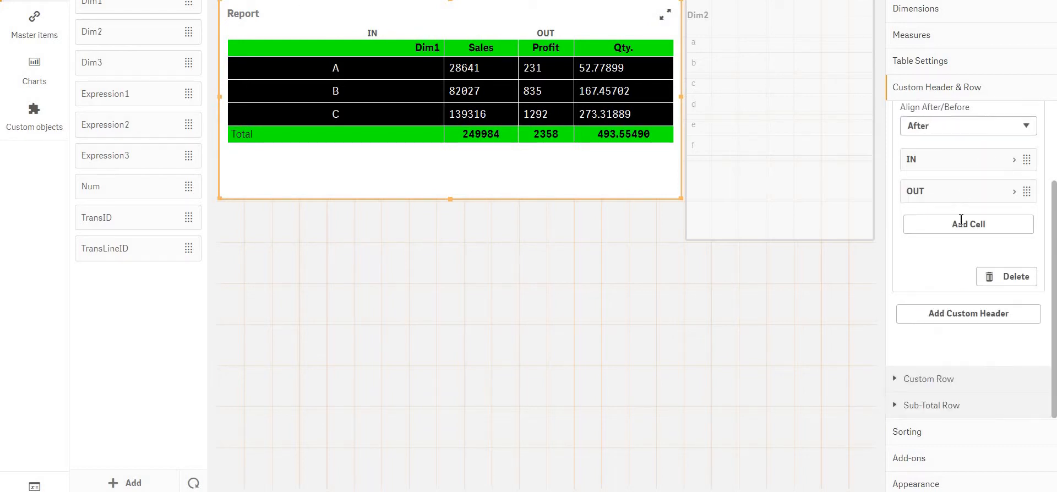
pyautogui.click(969, 191)
pyautogui.click(963, 255)
pyautogui.write('2')
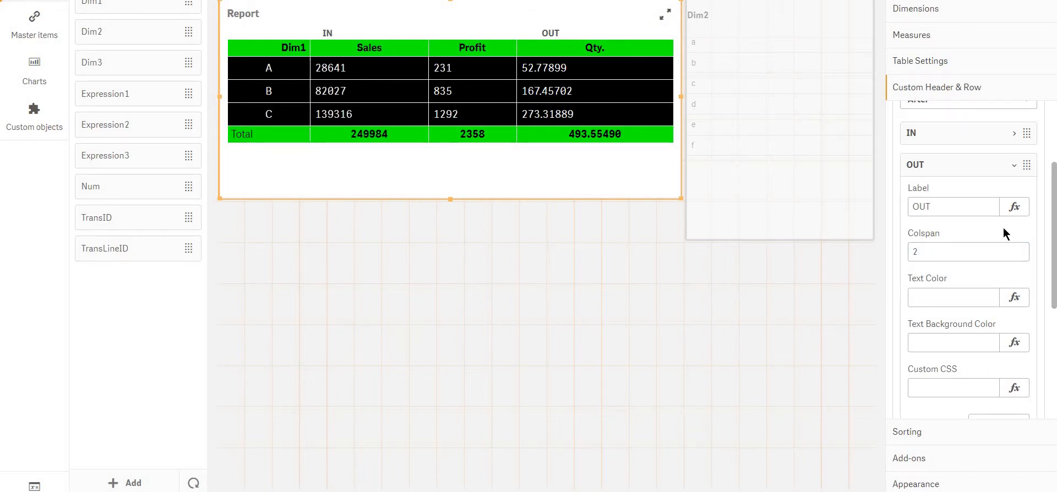
# Set the text background color of the OUT header cell to #000
pyautogui.click(941, 342)
pyautogui.scroll(2, 964, 137)
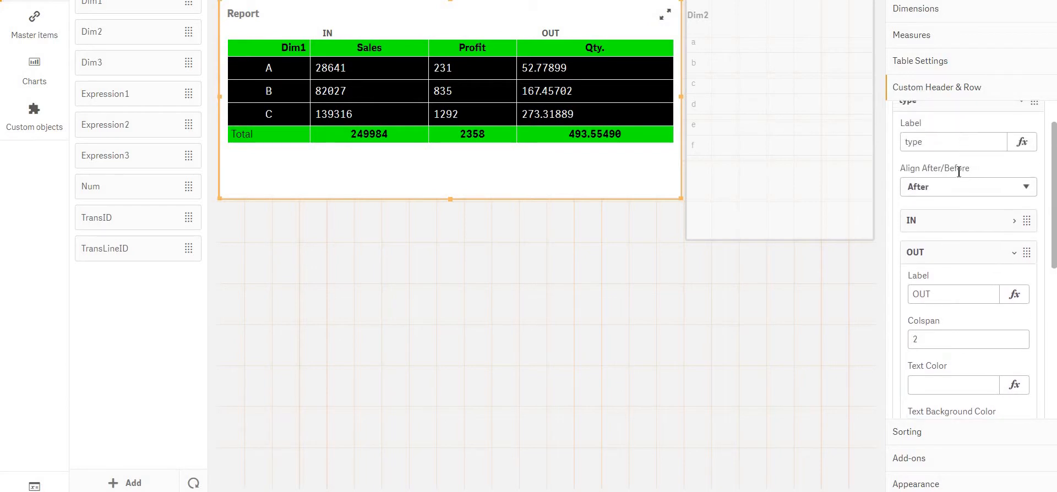
pyautogui.scroll(-3, 953, 275)
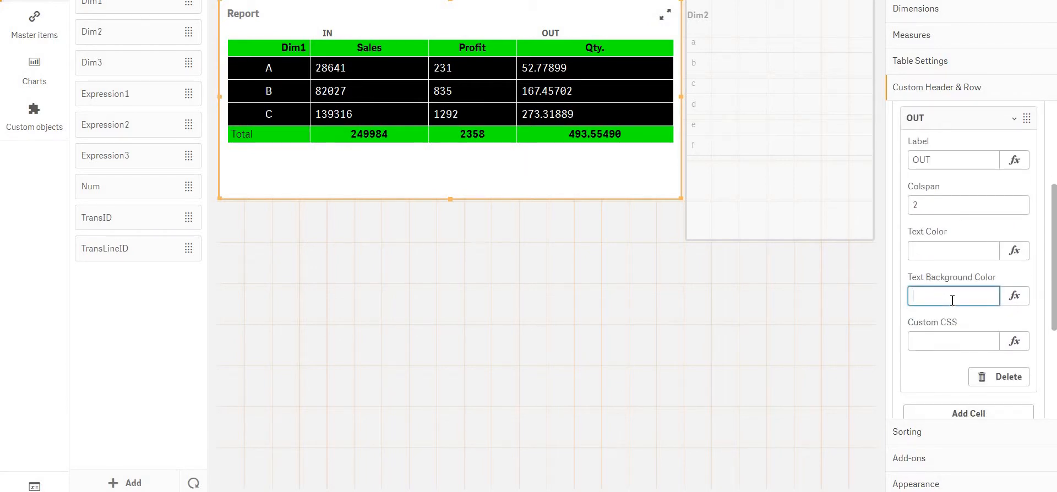
pyautogui.write('#000')
# Set the text color of the OUT header cell to #fff
pyautogui.click(953, 238)
pyautogui.click(928, 249)
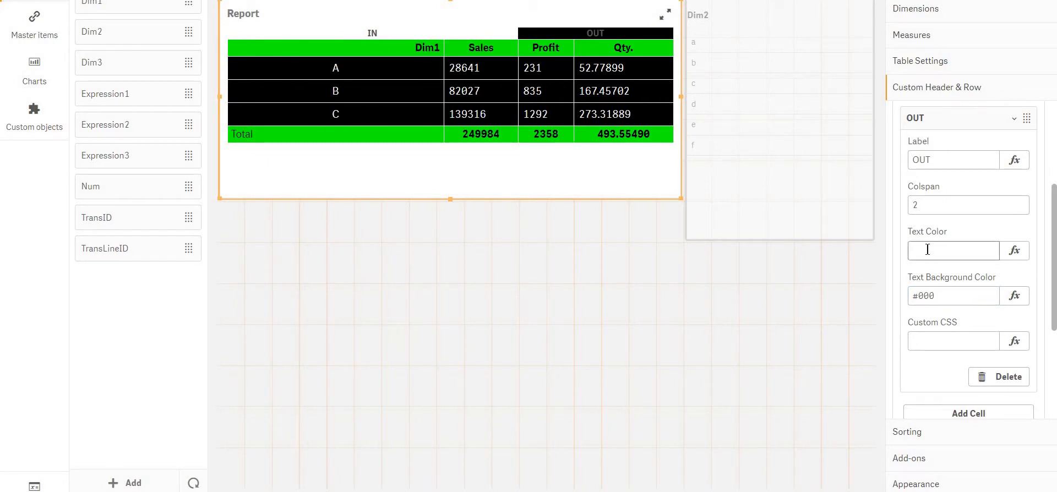
pyautogui.write('#fff')
pyautogui.click(940, 278)
pyautogui.scroll(3, 941, 278)
pyautogui.click(941, 278)
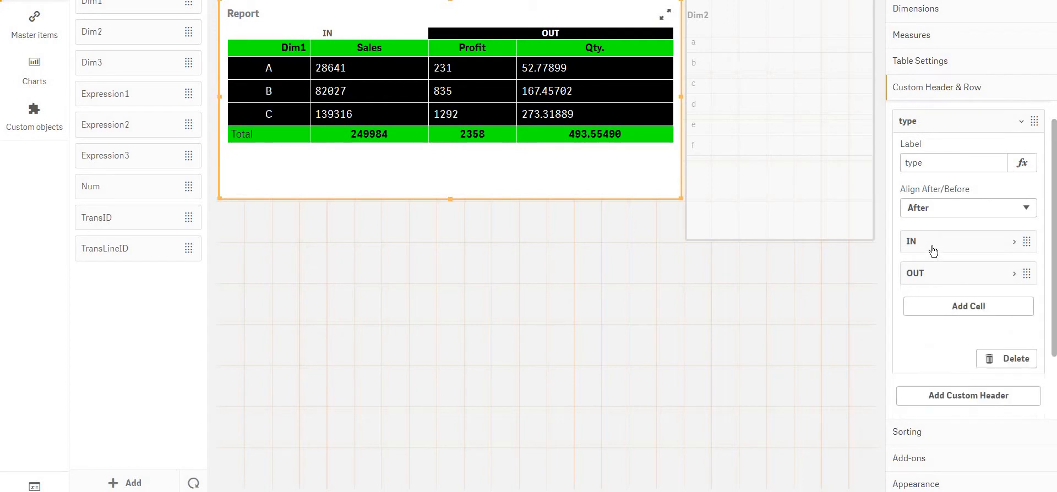
# Set the text background color of the IN header cell to red
pyautogui.click(934, 250)
pyautogui.scroll(-2, 935, 259)
pyautogui.click(935, 266)
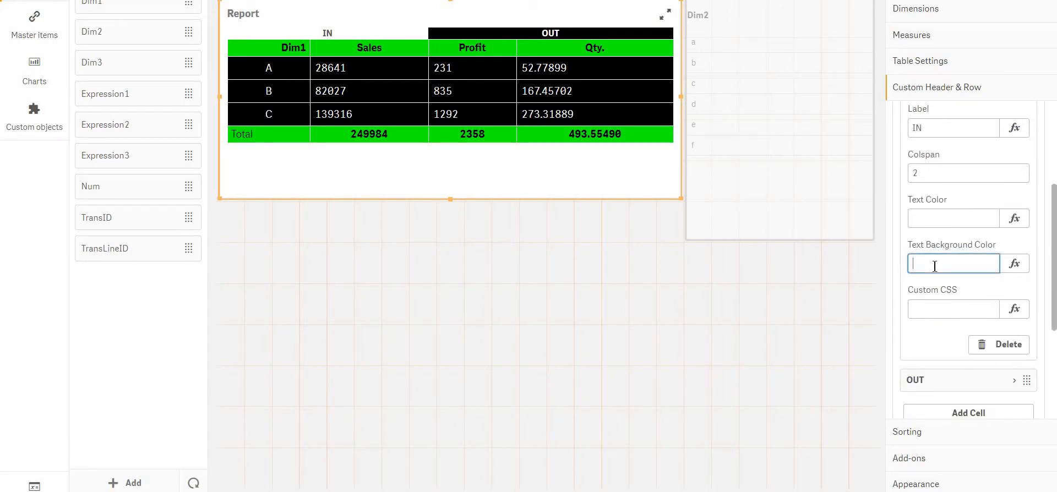
pyautogui.write('#fff')
pyautogui.press('BackSpace')
pyautogui.press('BackSpace')
pyautogui.press('BackSpace')
pyautogui.write('red')
# Set the text color of the IN header cell to #fff
pyautogui.click(943, 226)
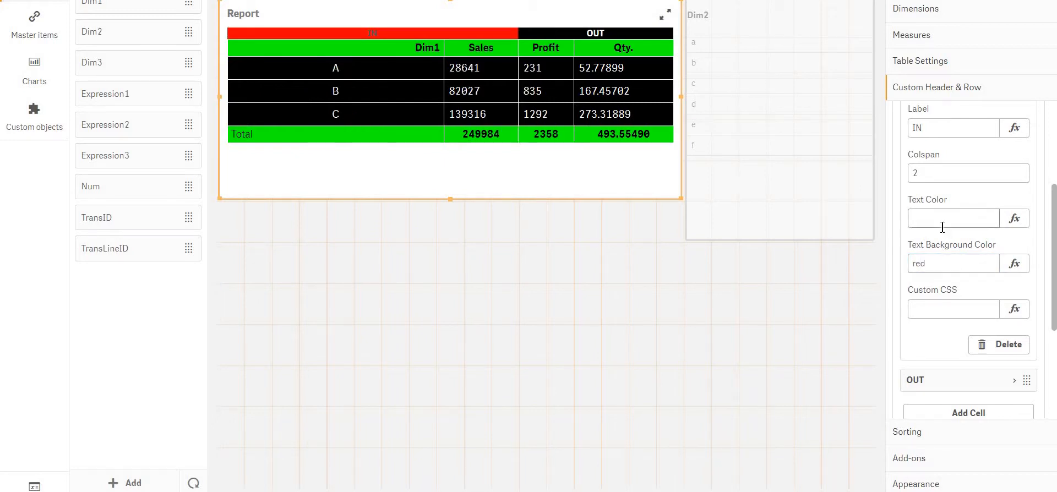
pyautogui.click(943, 227)
pyautogui.write('#fff')
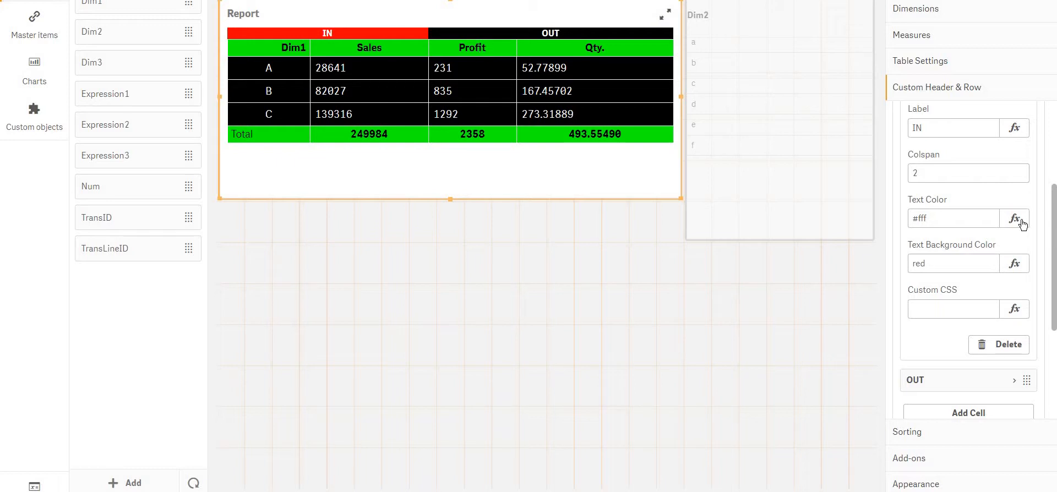
# Apply the custom CSS "padding:7px;" to the IN header cell
pyautogui.scroll(2, 1022, 225)
pyautogui.scroll(-3, 1023, 224)
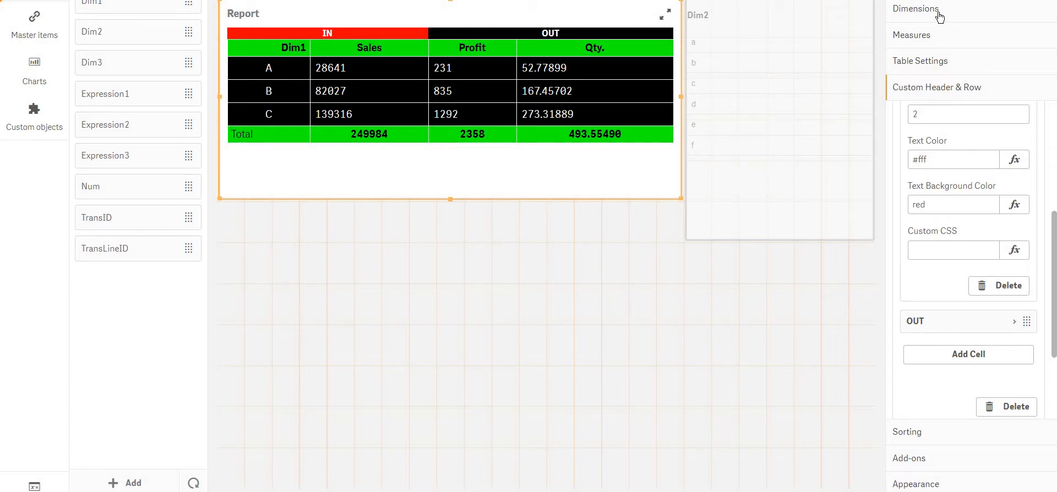
pyautogui.click(950, 251)
pyautogui.write('padding:7px;')
pyautogui.press('Return')
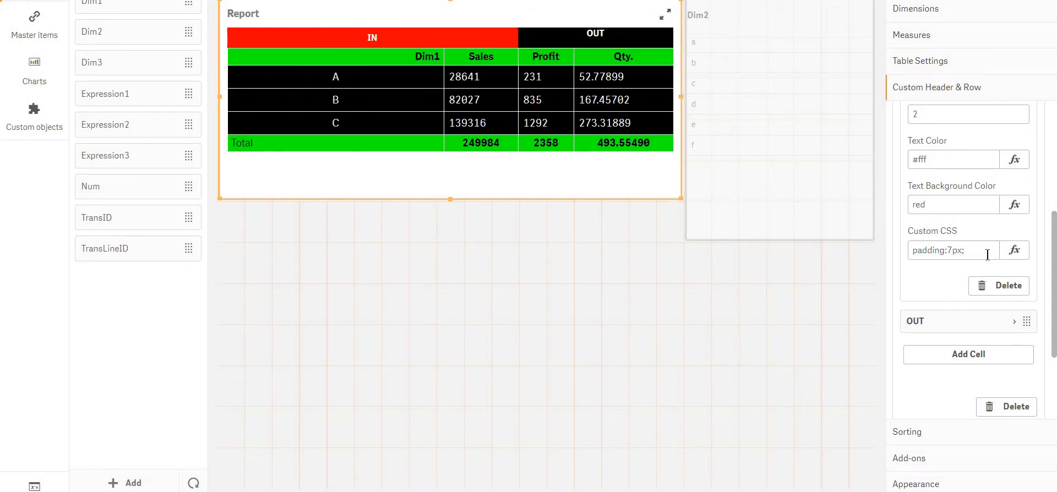
# Apply the custom CSS "padding:7px;" to the OUT header cell
pyautogui.moveTo(987, 253); pyautogui.dragTo(742, 270)
pyautogui.hotkey('ctrl', 'c')
pyautogui.click(939, 322)
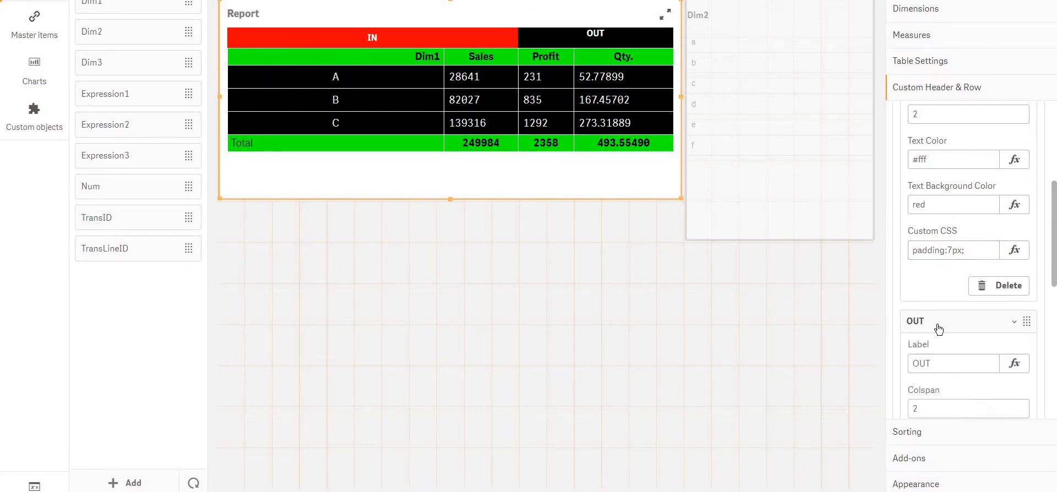
pyautogui.scroll(-5, 936, 325)
pyautogui.click(932, 230)
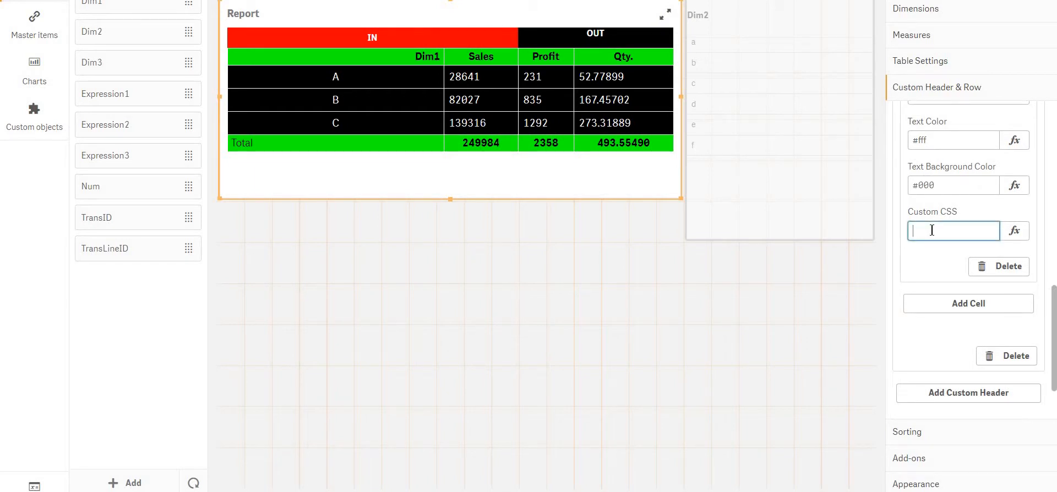
pyautogui.hotkey('ctrl', 'v')
pyautogui.press('Return')
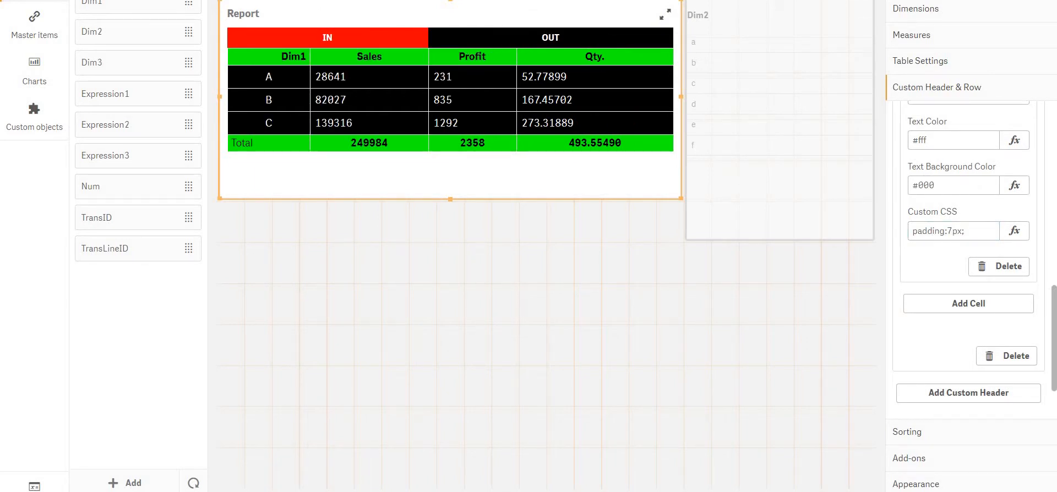
pyautogui.click(998, 239)
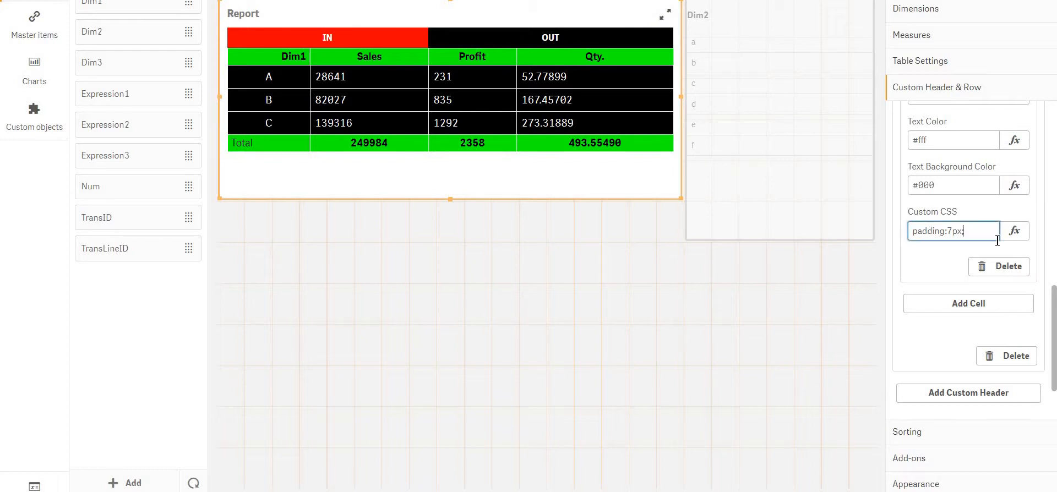
# Add a second custom header row labelled "tst" with its alignment set to Before
pyautogui.scroll(3, 980, 241)
pyautogui.click(961, 192)
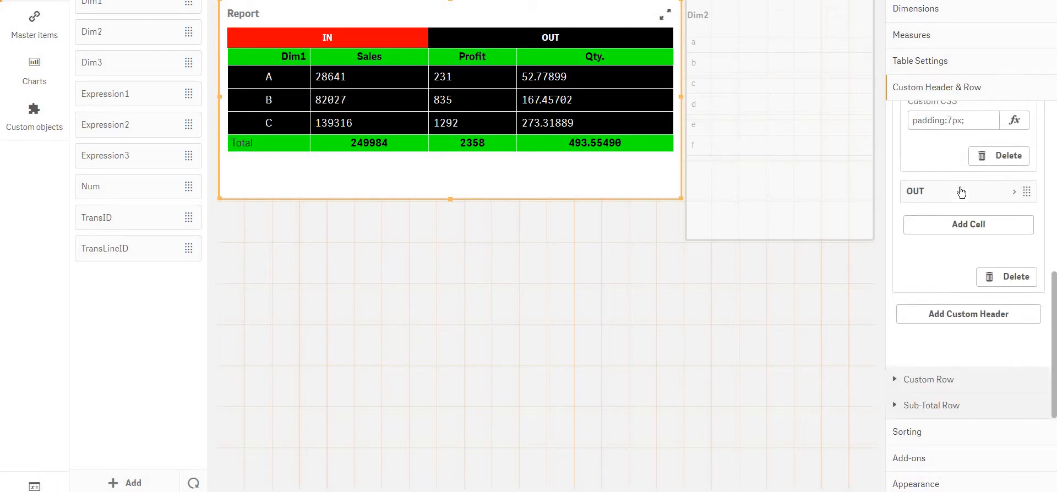
pyautogui.scroll(4, 961, 192)
pyautogui.click(947, 159)
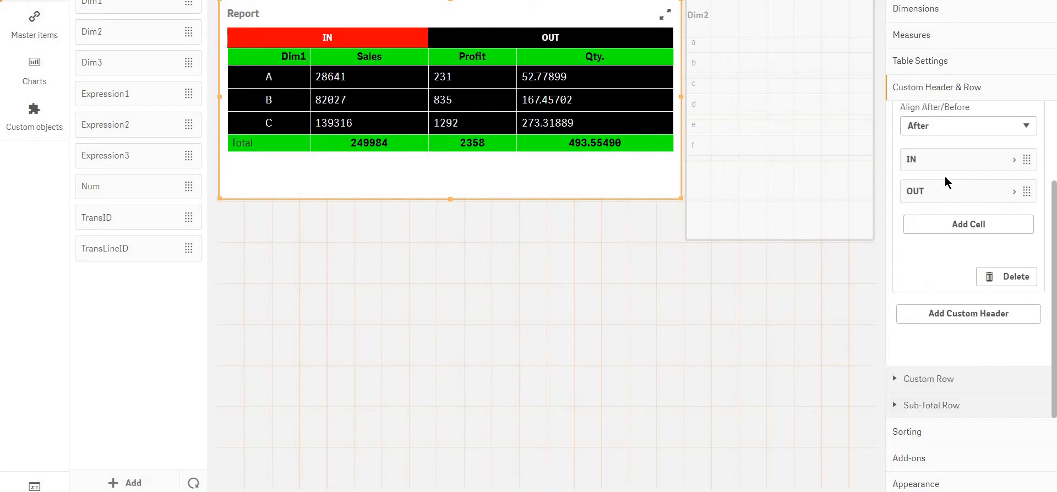
pyautogui.scroll(2, 945, 176)
pyautogui.click(945, 146)
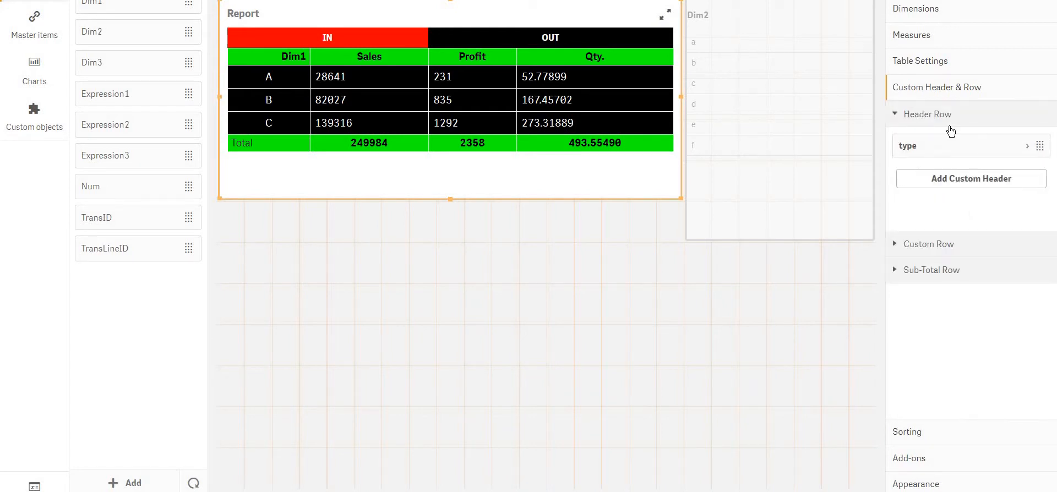
pyautogui.click(958, 181)
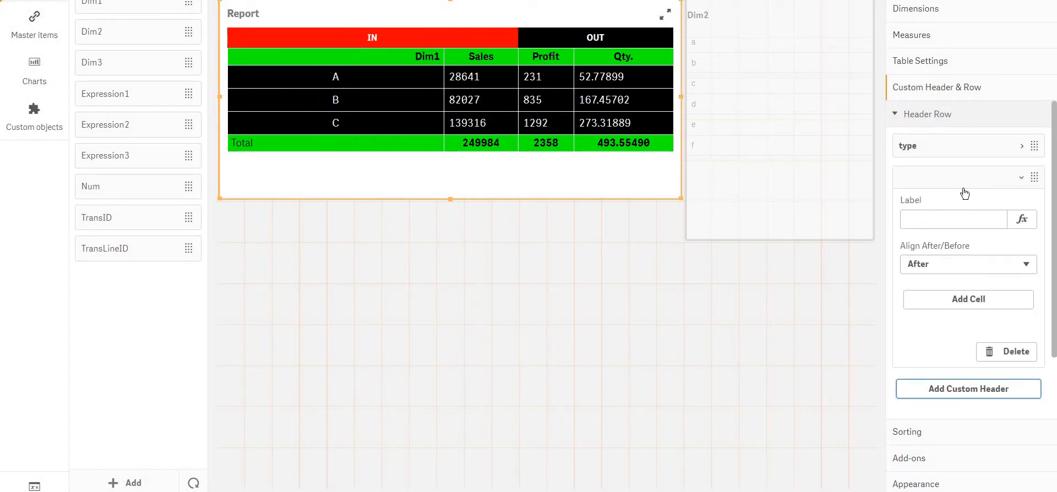
pyautogui.click(961, 267)
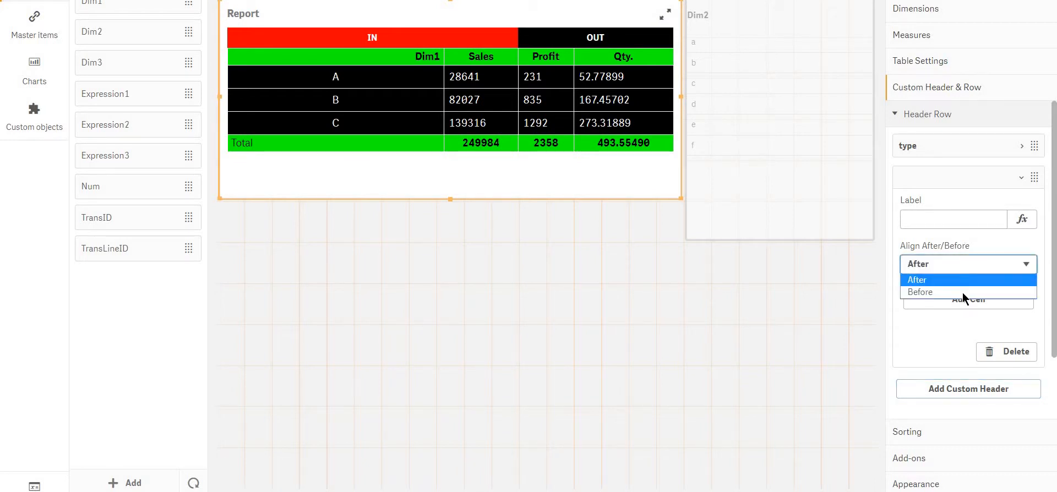
pyautogui.click(1003, 292)
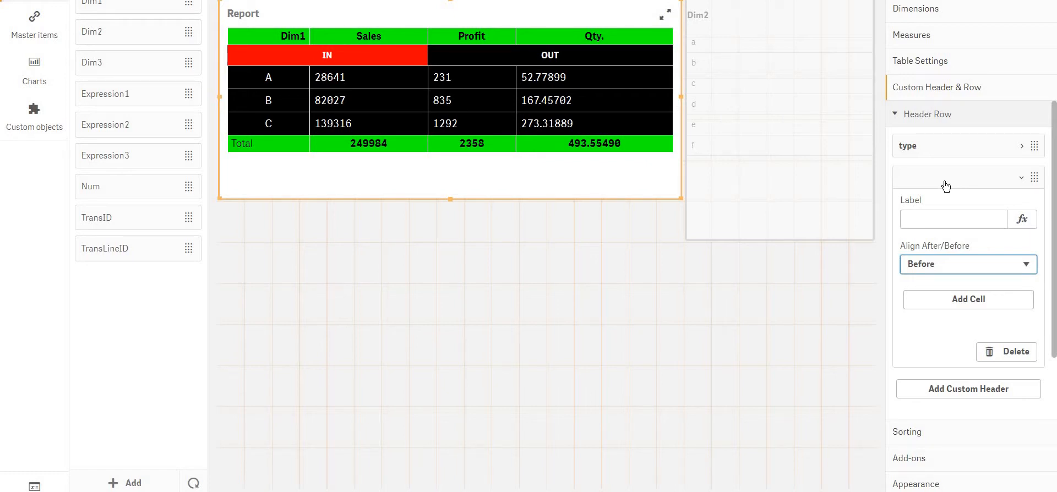
pyautogui.click(944, 223)
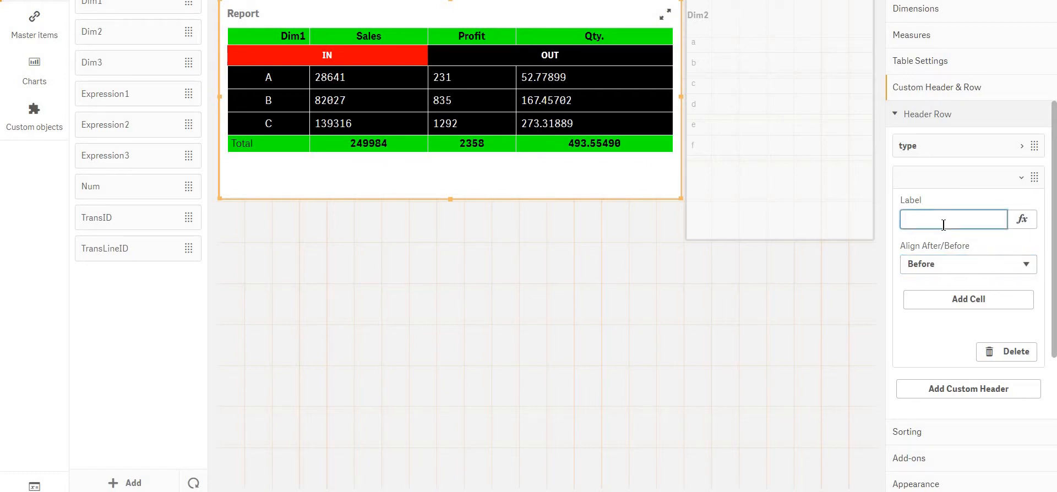
pyautogui.write('tst')
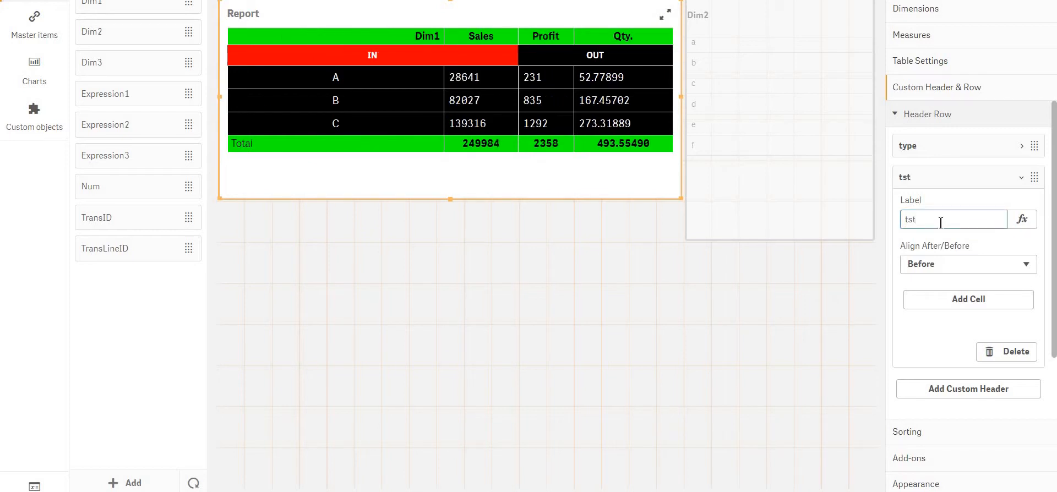
# Delete the "tst" custom header row
pyautogui.rightClick(928, 185)
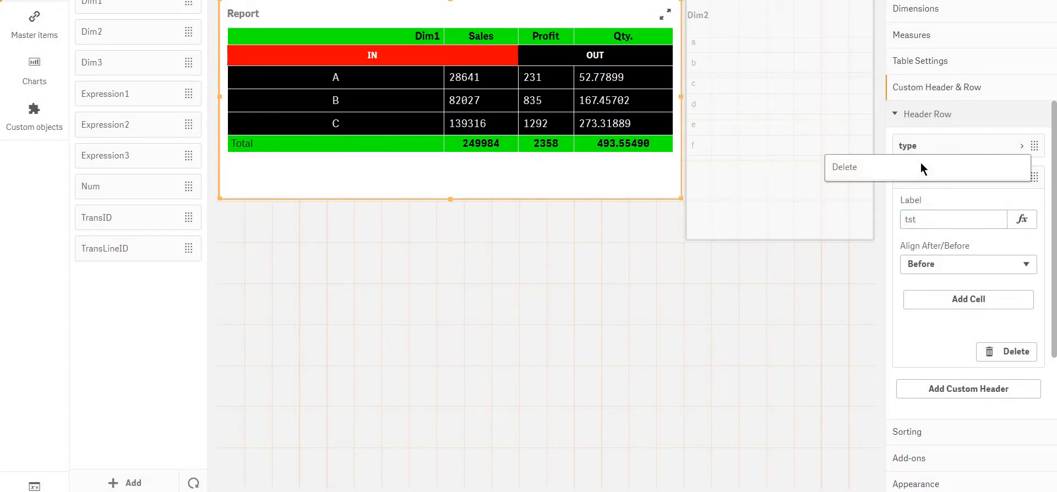
pyautogui.click(925, 163)
# Switch the "type" header row's alignment between Before and After to compare its placement, ending on After
pyautogui.click(938, 156)
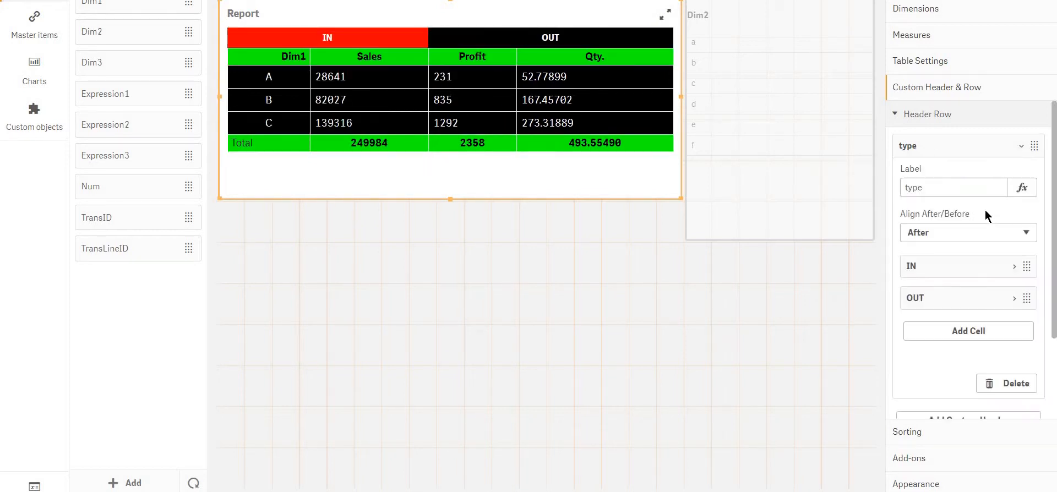
pyautogui.click(956, 234)
pyautogui.click(956, 259)
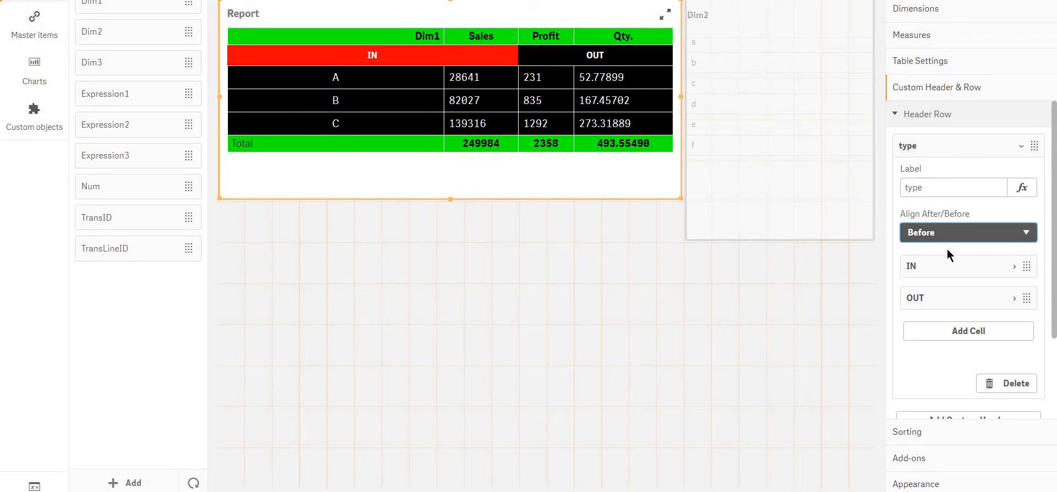
pyautogui.click(947, 235)
pyautogui.click(947, 248)
pyautogui.click(948, 233)
pyautogui.click(948, 259)
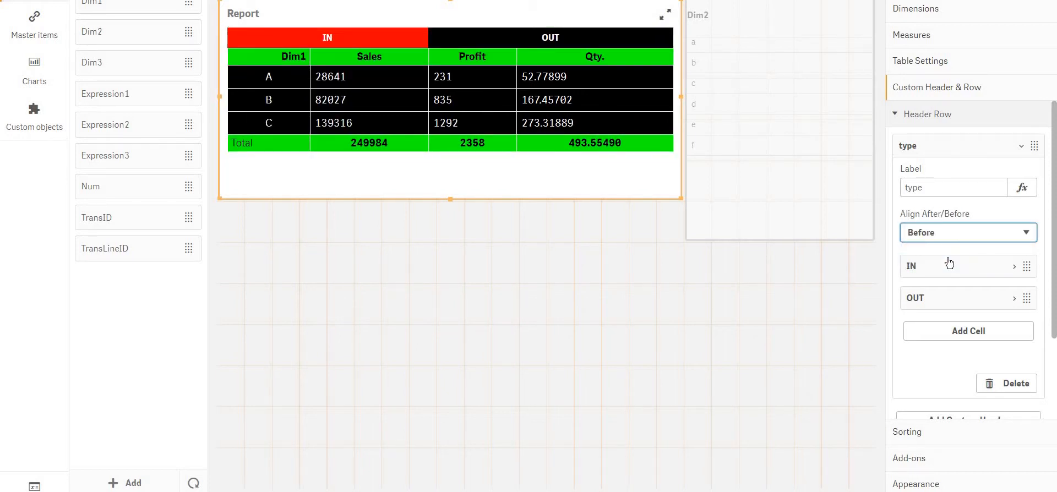
pyautogui.click(947, 233)
pyautogui.click(953, 247)
# Delete the "type" custom header row and collapse the header row settings
pyautogui.rightClick(955, 142)
pyautogui.click(955, 139)
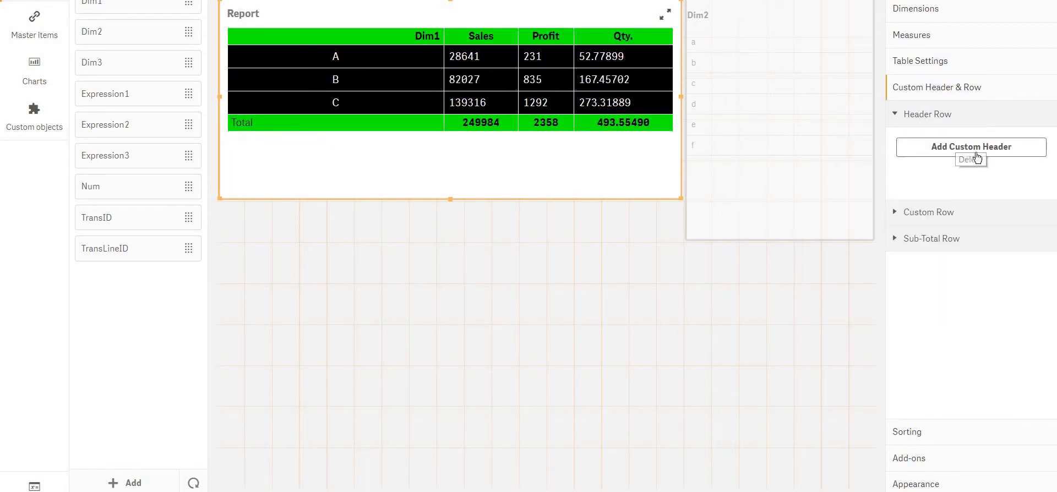
pyautogui.click(940, 116)
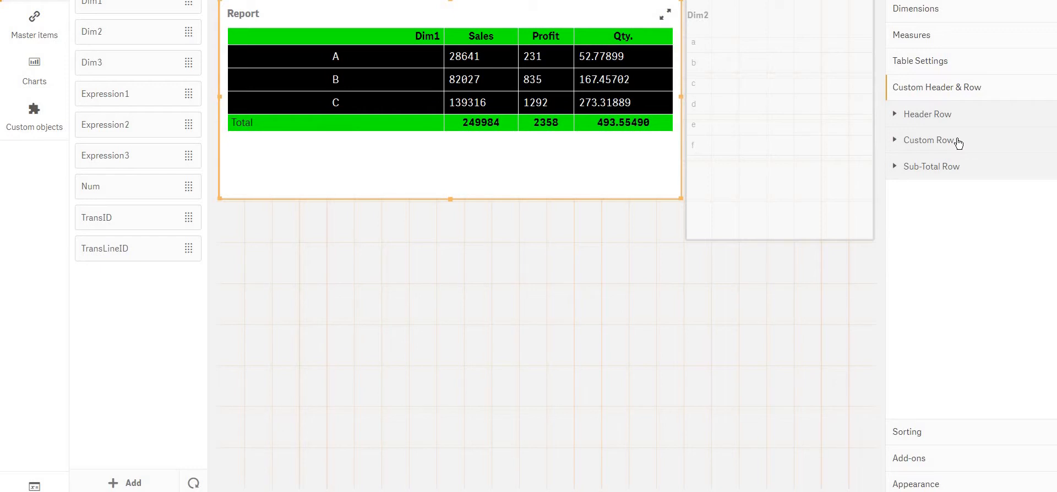
# Add a custom row to the Report table, aligned After row 3
pyautogui.click(959, 143)
pyautogui.click(963, 175)
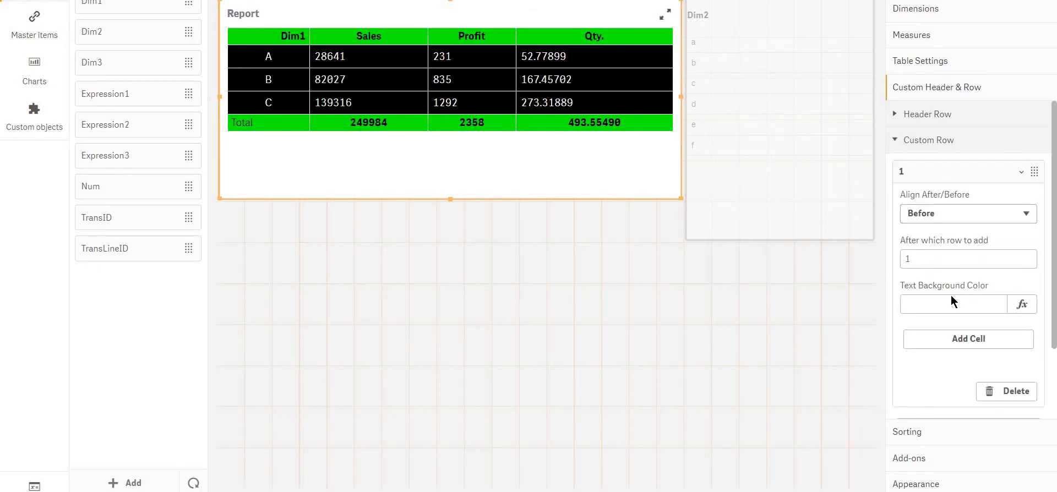
pyautogui.click(921, 261)
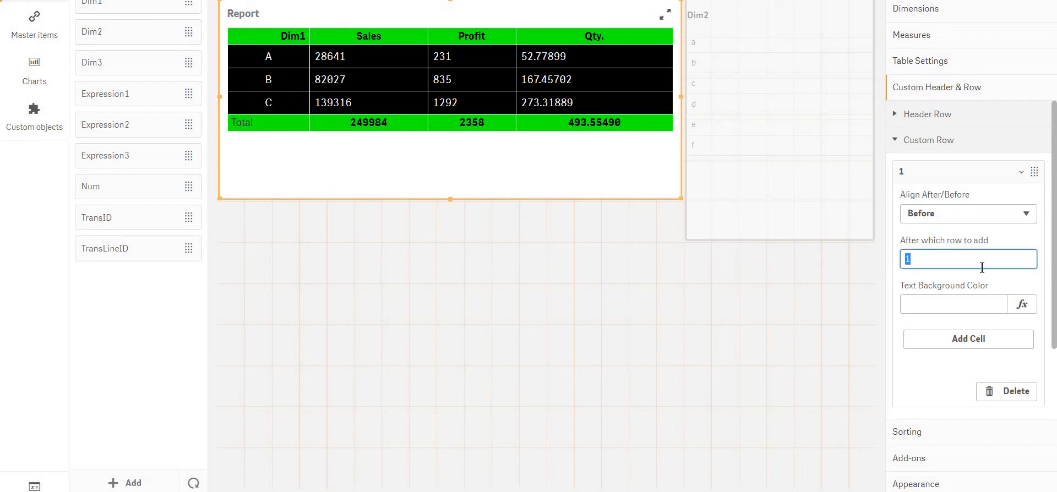
pyautogui.write('3')
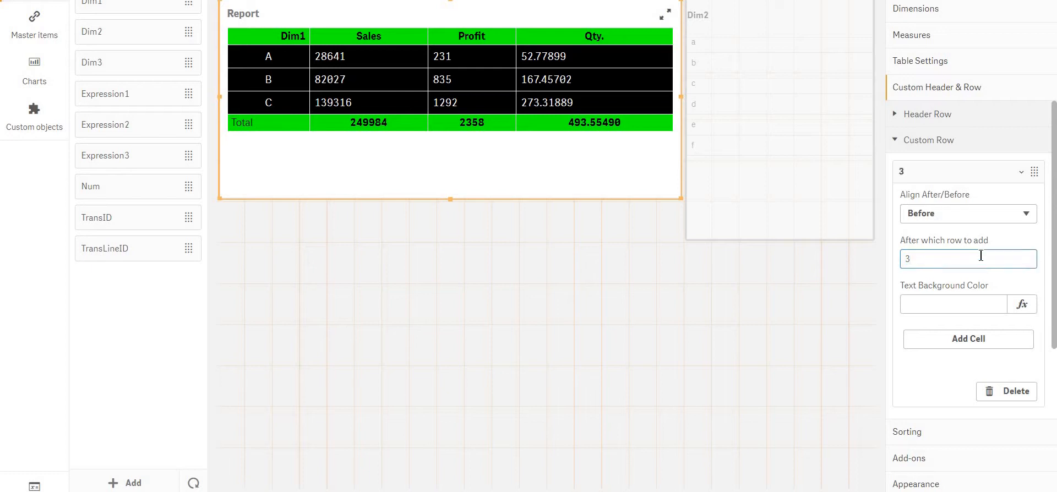
pyautogui.click(947, 217)
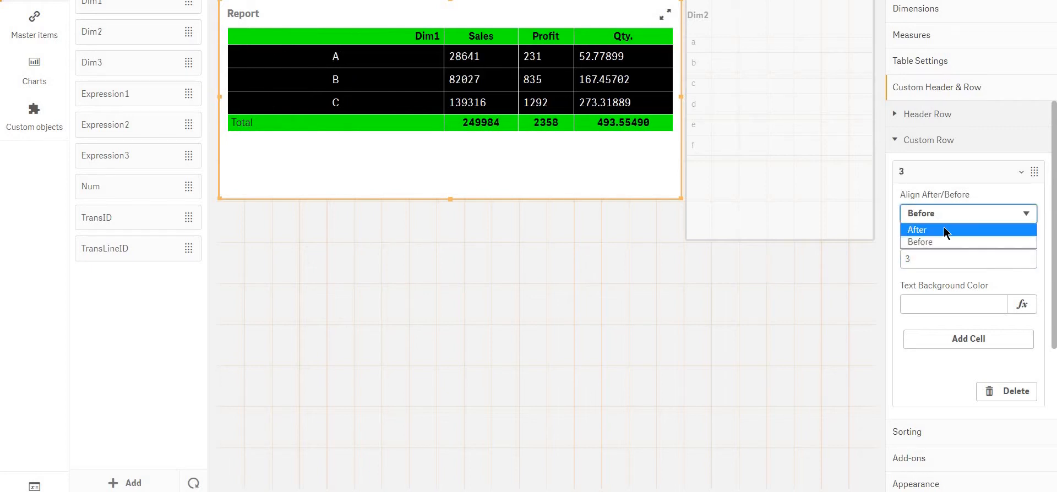
pyautogui.click(946, 229)
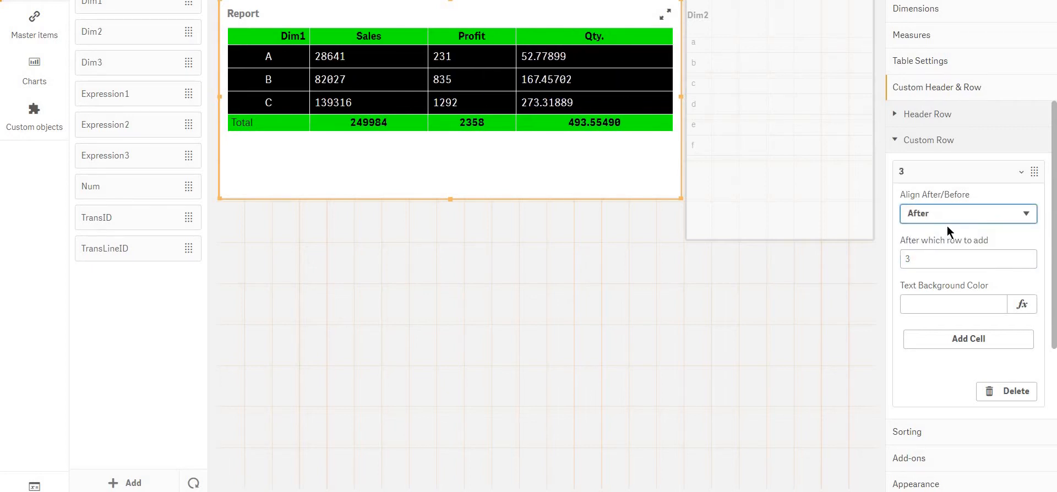
# Set the custom row's text background color to #fff
pyautogui.click(939, 306)
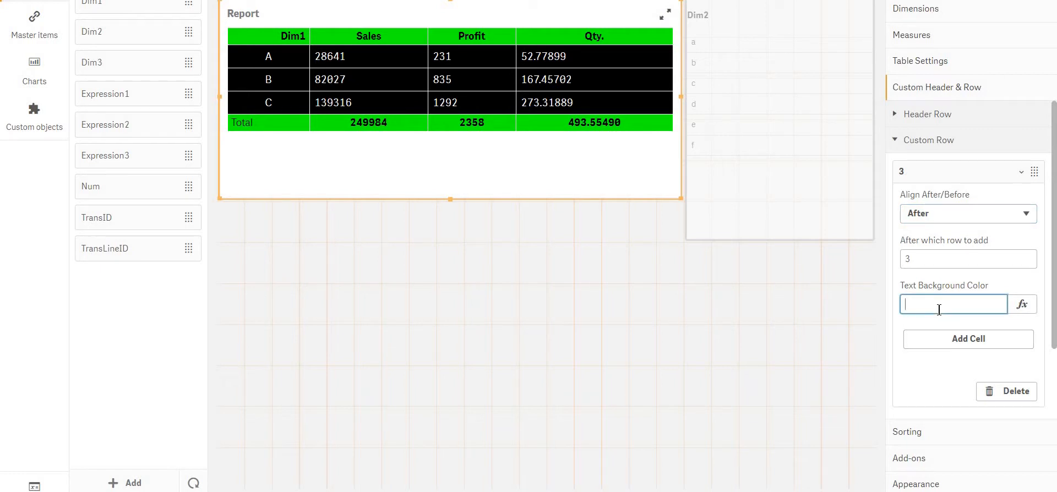
pyautogui.write('#fff')
pyautogui.press('Return')
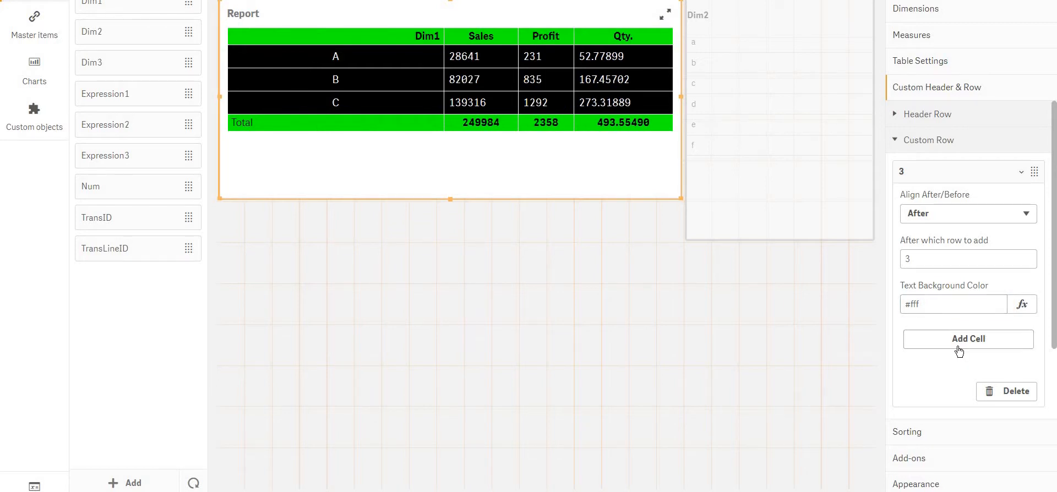
# Add two cells to the custom row, labelled 1 and 2
pyautogui.click(958, 342)
pyautogui.scroll(-3, 959, 351)
pyautogui.click(940, 244)
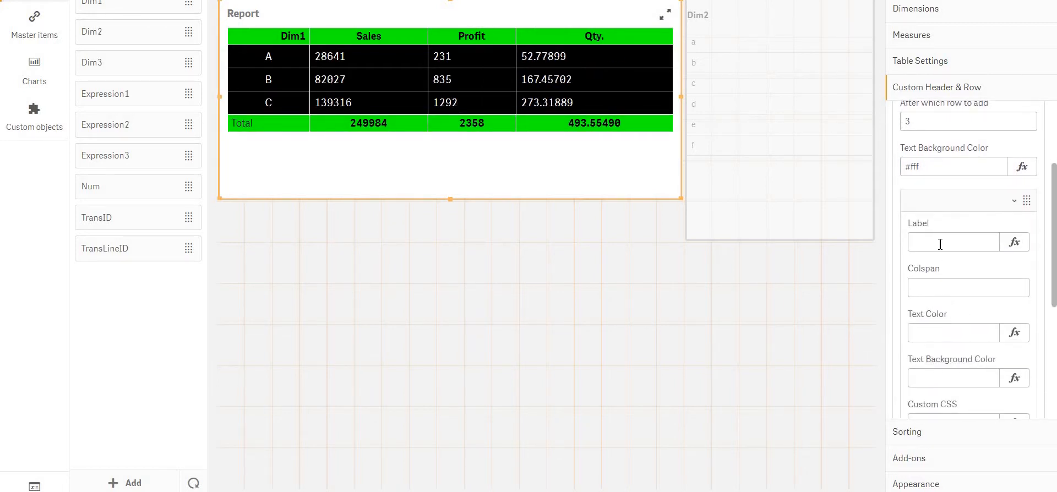
pyautogui.write('1')
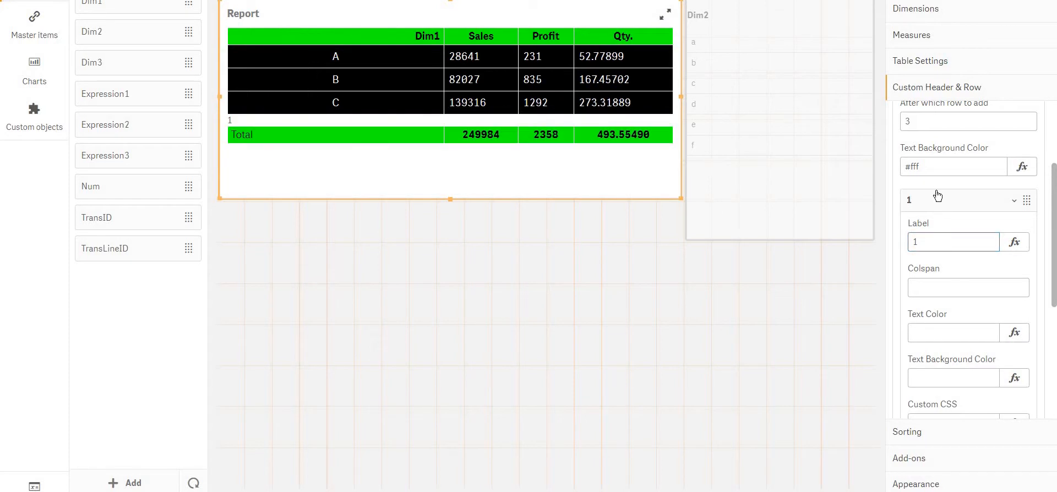
pyautogui.click(937, 195)
pyautogui.click(952, 249)
pyautogui.click(952, 275)
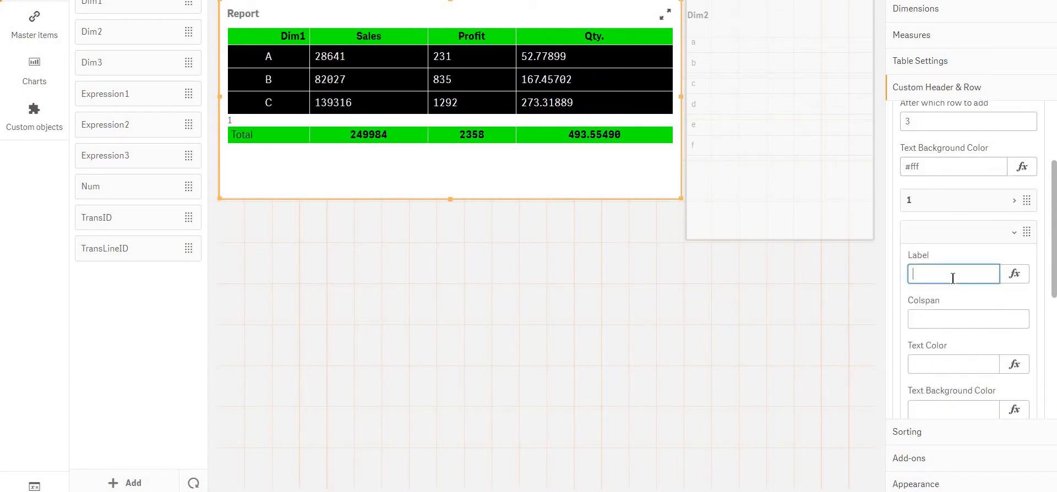
pyautogui.write('2')
pyautogui.click(937, 232)
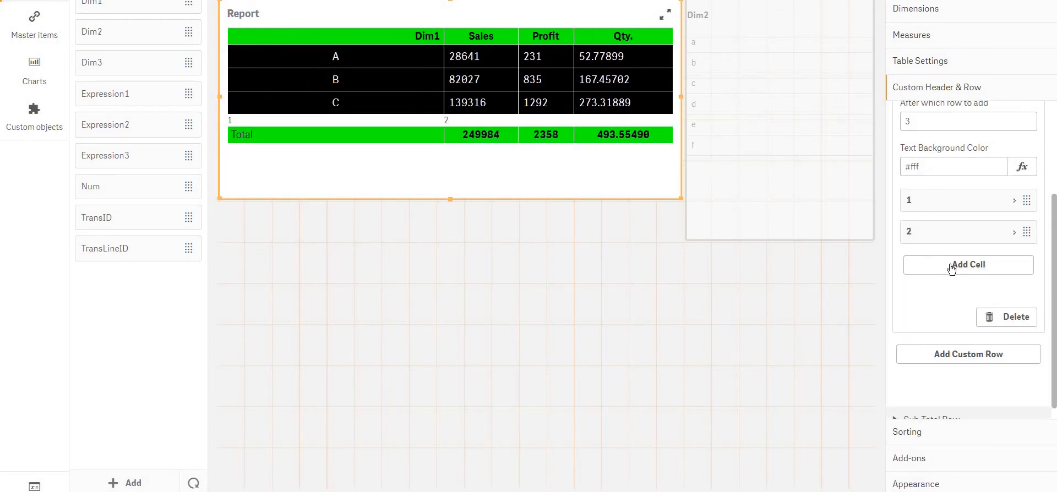
# Add two more cells to the custom row, labelled 3 and 4
pyautogui.click(951, 265)
pyautogui.click(952, 305)
pyautogui.write('3')
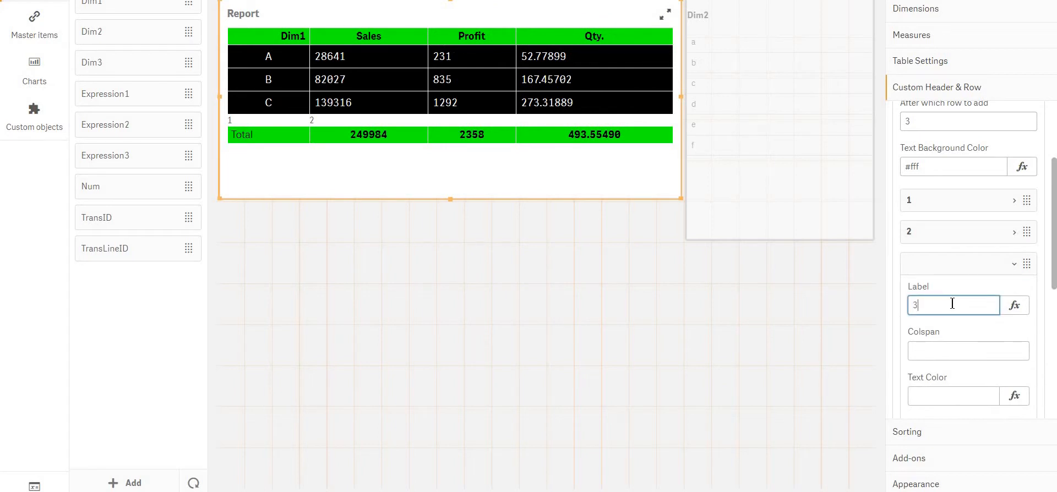
pyautogui.click(932, 269)
pyautogui.click(940, 295)
pyautogui.click(946, 338)
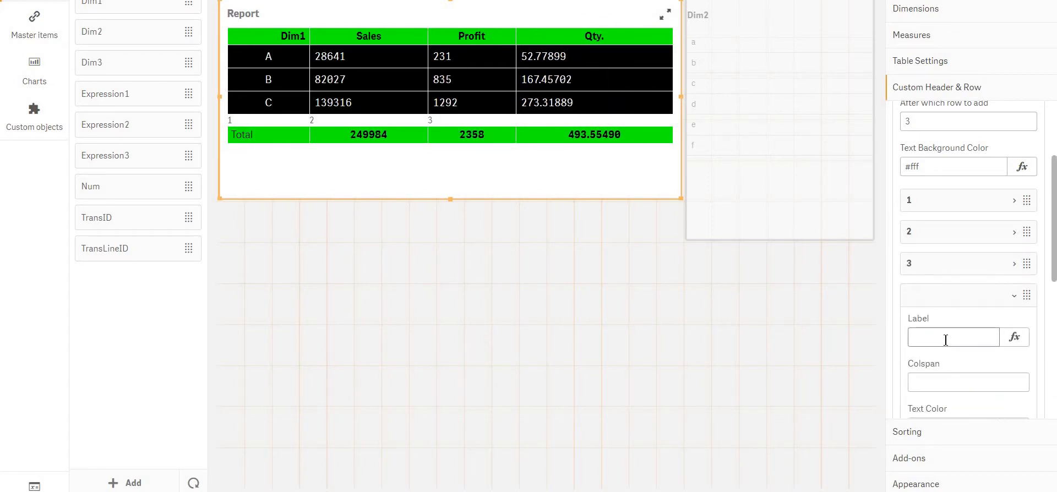
pyautogui.write('4')
pyautogui.click(475, 117)
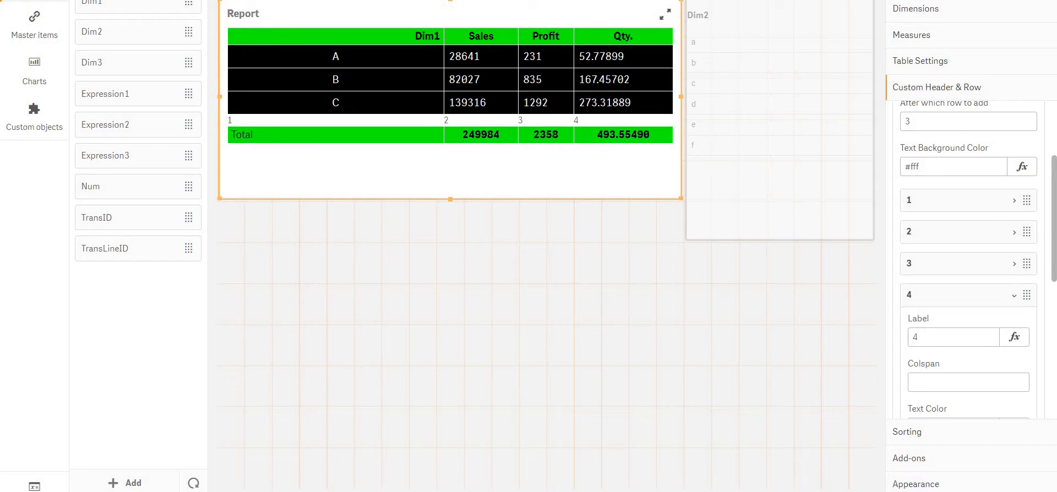
# Set the Custom CSS of cell 4 in the custom row to padding:7px;
pyautogui.scroll(-4, 978, 250)
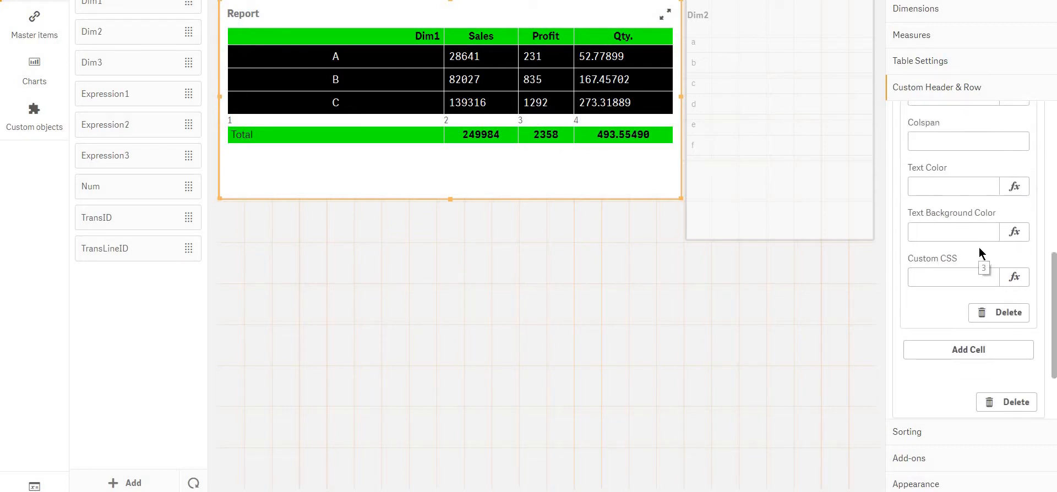
pyautogui.scroll(1, 969, 237)
pyautogui.click(946, 205)
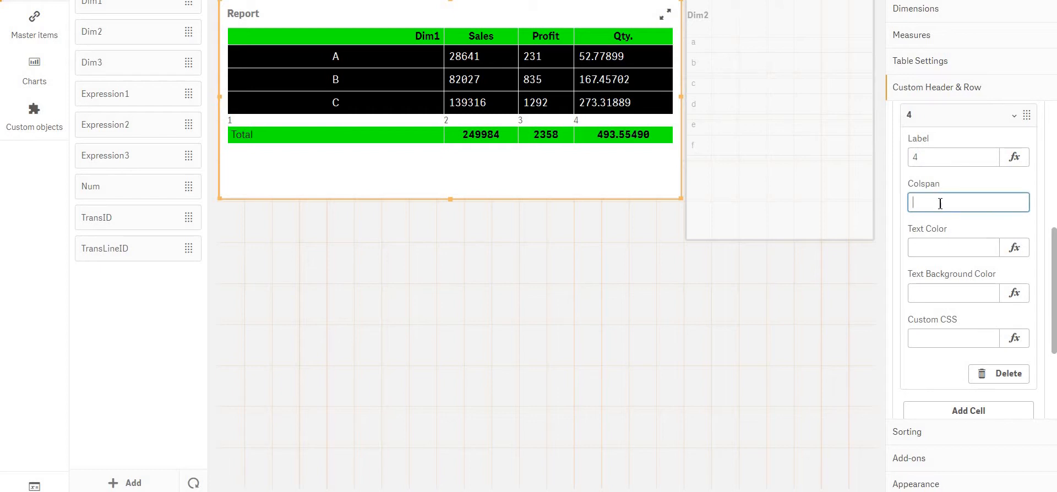
pyautogui.click(940, 252)
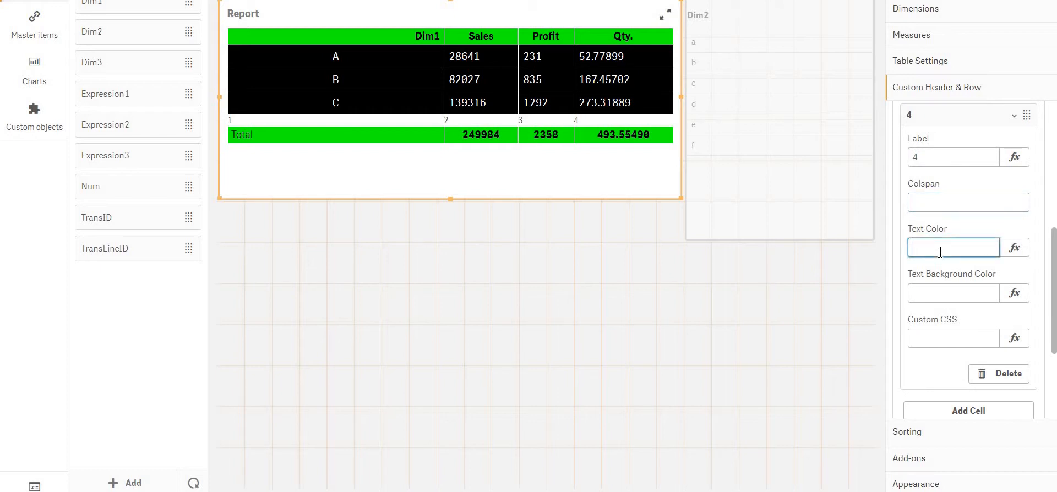
pyautogui.click(942, 300)
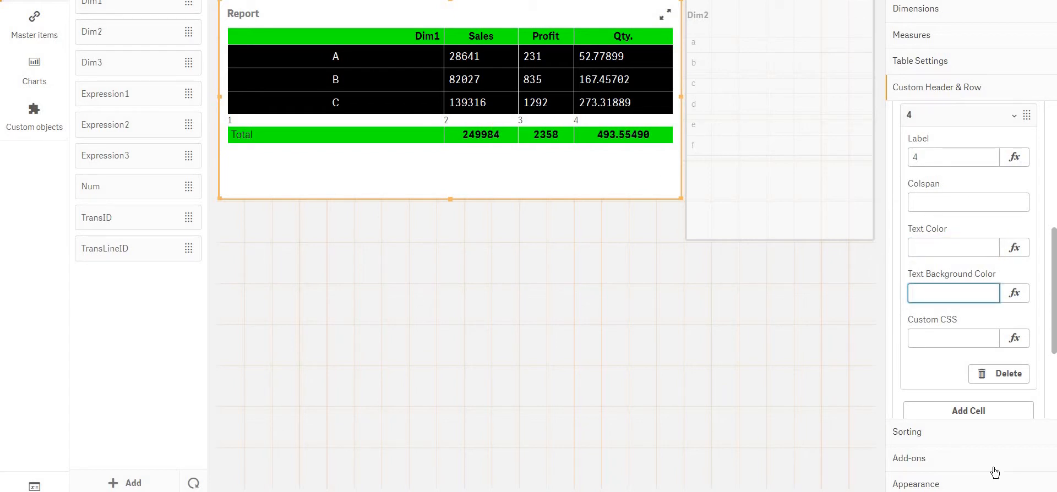
pyautogui.click(943, 346)
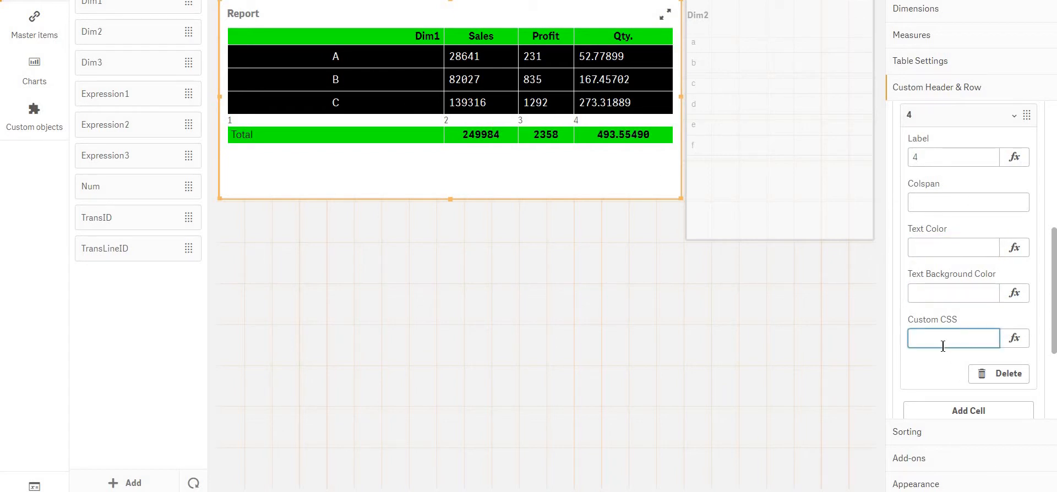
pyautogui.write('padding:7px;')
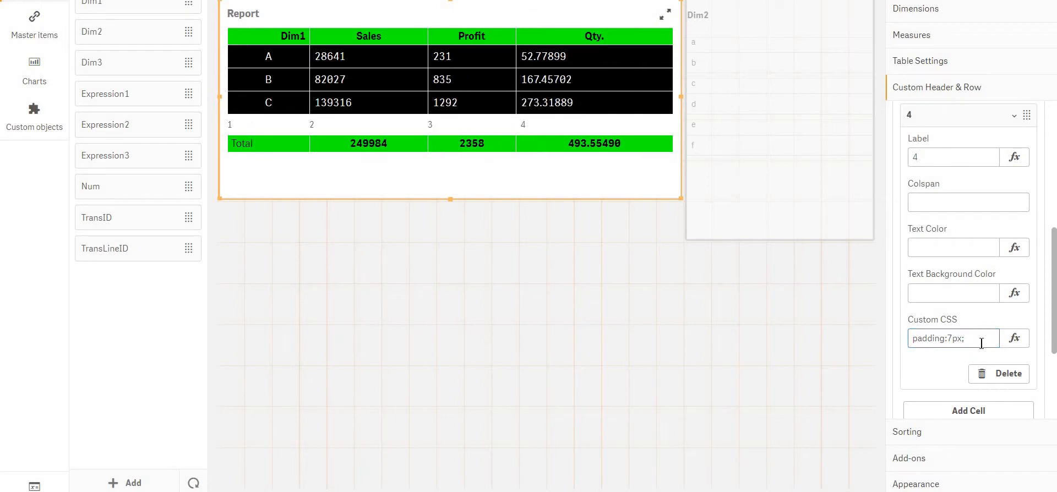
pyautogui.write('text')
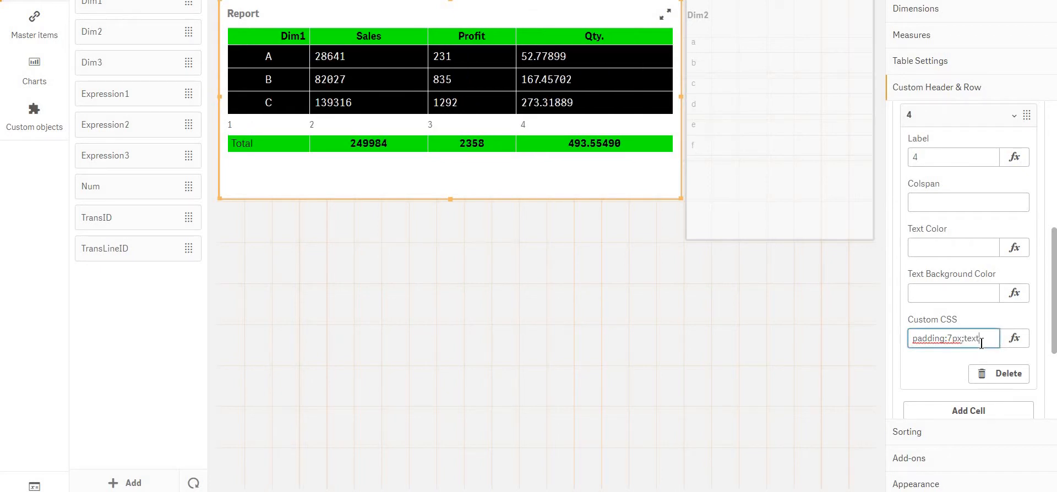
pyautogui.write('-align:center;')
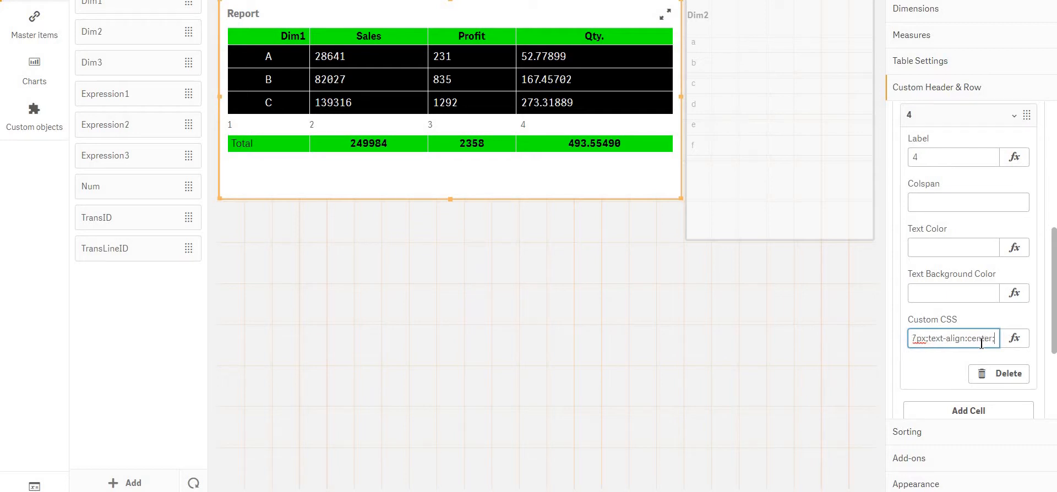
# Append text-align:center; to cell 4's Custom CSS and copy the full padding:7px;text-align:center; rule
pyautogui.hotkey('ctrl', 'a')
pyautogui.press('Return')
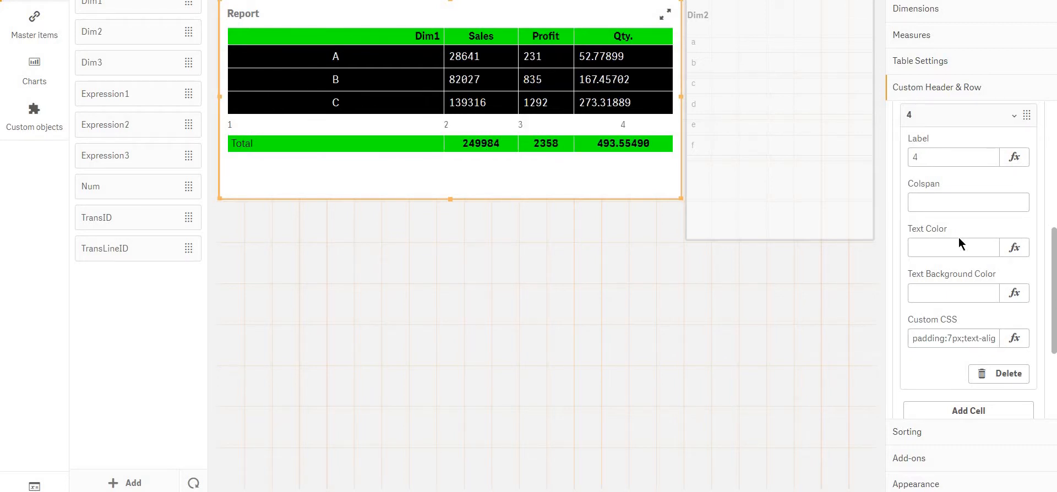
# Apply the copied padding:7px;text-align:center; rule as the Custom CSS of cell 1
pyautogui.scroll(3, 959, 243)
pyautogui.click(957, 266)
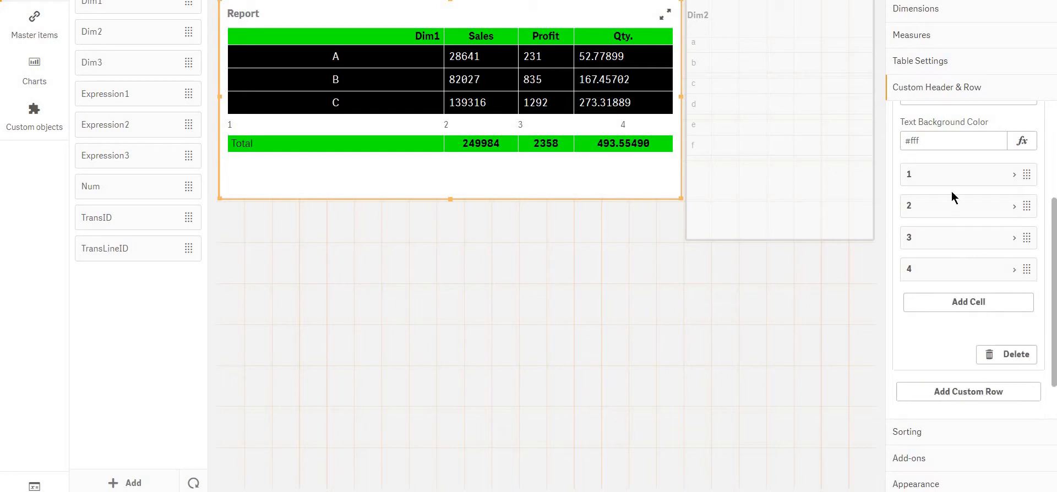
pyautogui.click(949, 178)
pyautogui.scroll(-3, 949, 177)
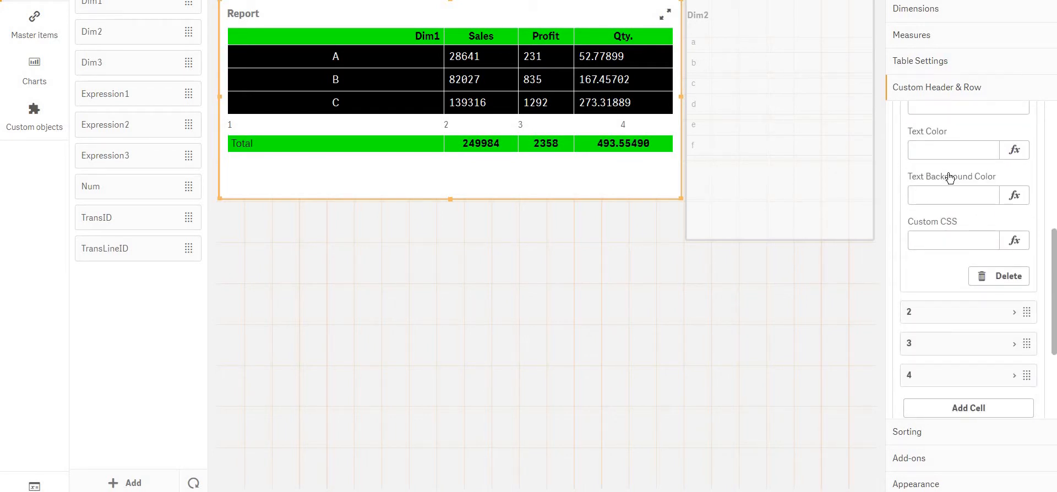
pyautogui.scroll(-1, 950, 177)
pyautogui.click(961, 236)
pyautogui.hotkey('ctrl', 'v')
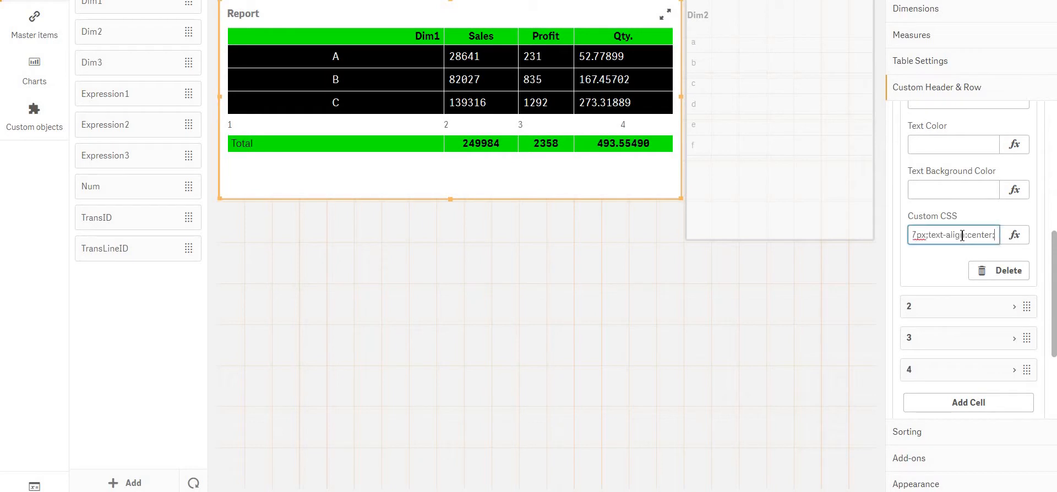
pyautogui.scroll(5, 952, 276)
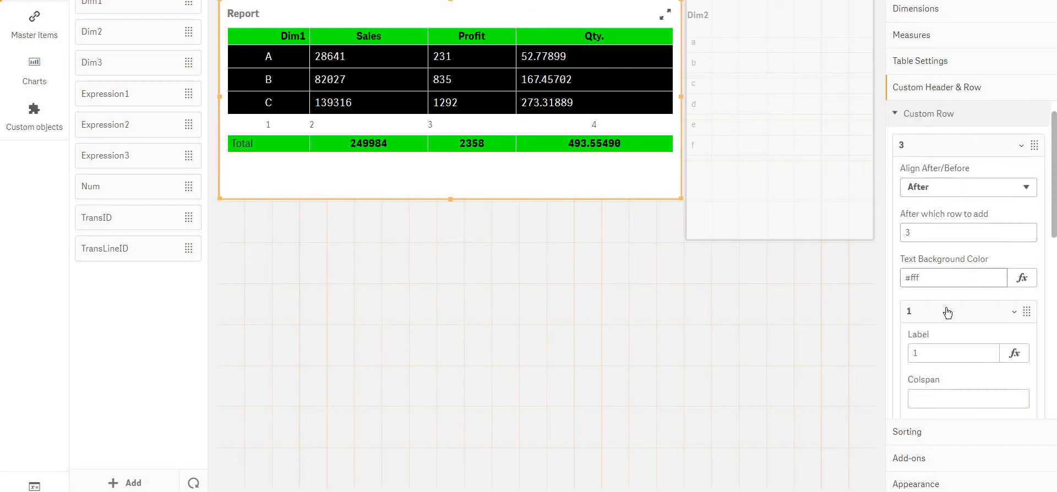
pyautogui.click(948, 311)
# Apply the copied padding:7px;text-align:center; rule as the Custom CSS of cell 3
pyautogui.scroll(-4, 944, 309)
pyautogui.click(936, 205)
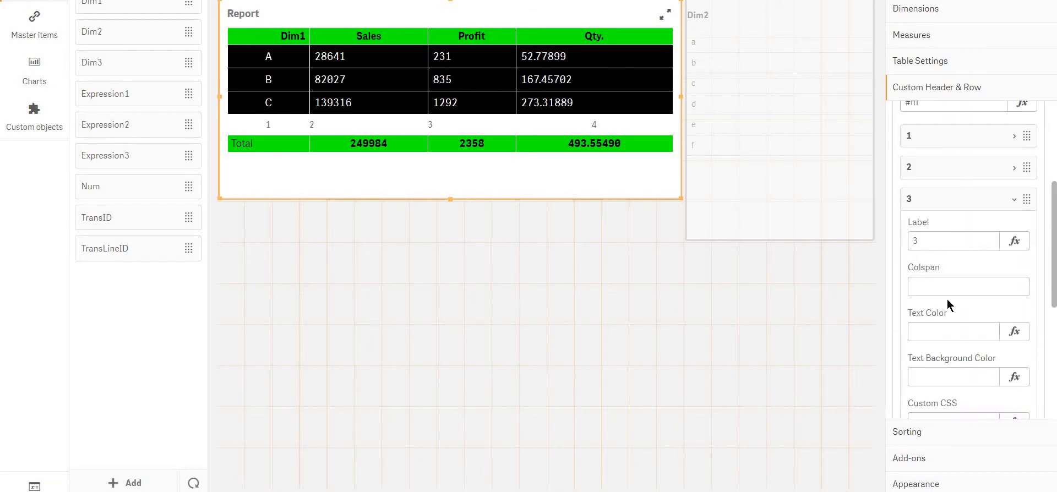
pyautogui.scroll(-2, 948, 304)
pyautogui.click(955, 331)
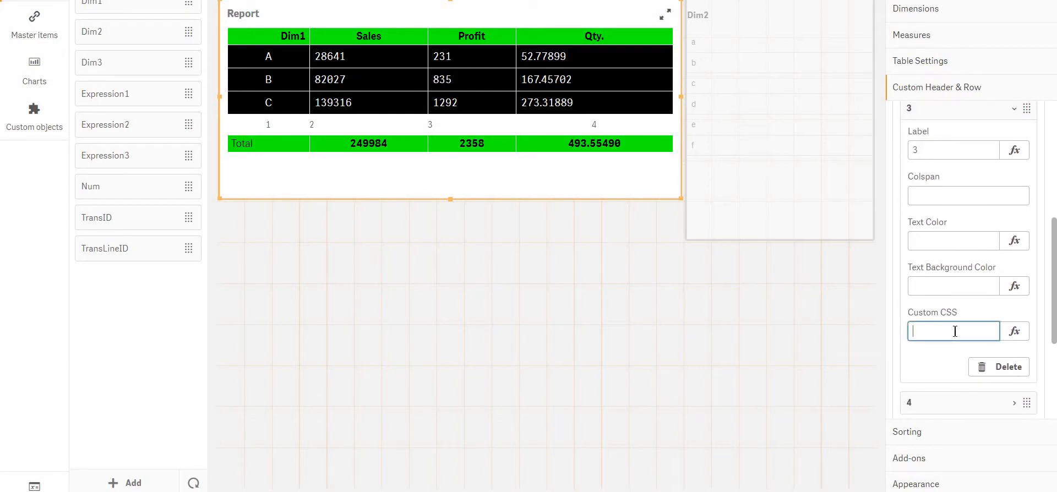
pyautogui.hotkey('ctrl', 'v')
pyautogui.scroll(3, 936, 237)
pyautogui.click(925, 228)
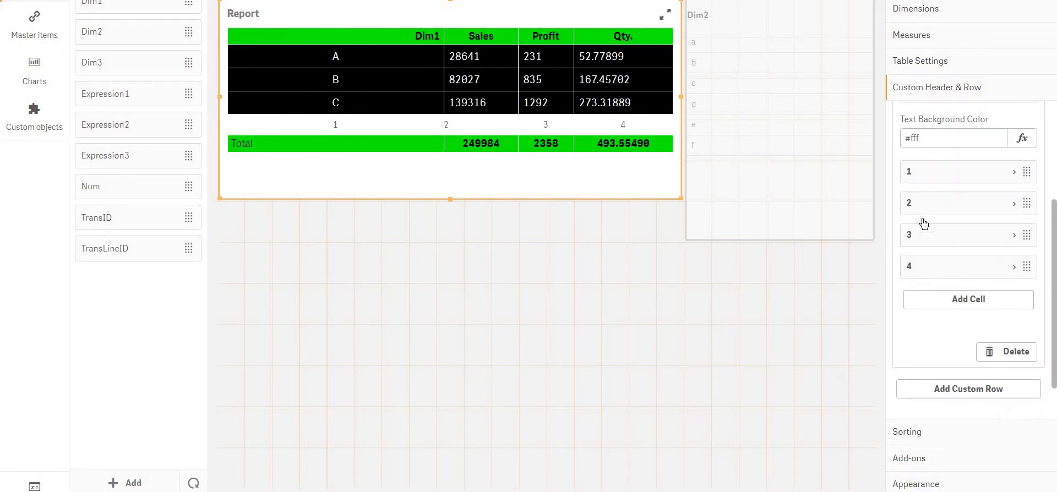
# Apply the copied padding:7px;text-align:center; rule as the Custom CSS of cell 2
pyautogui.click(924, 220)
pyautogui.scroll(-3, 936, 284)
pyautogui.click(935, 281)
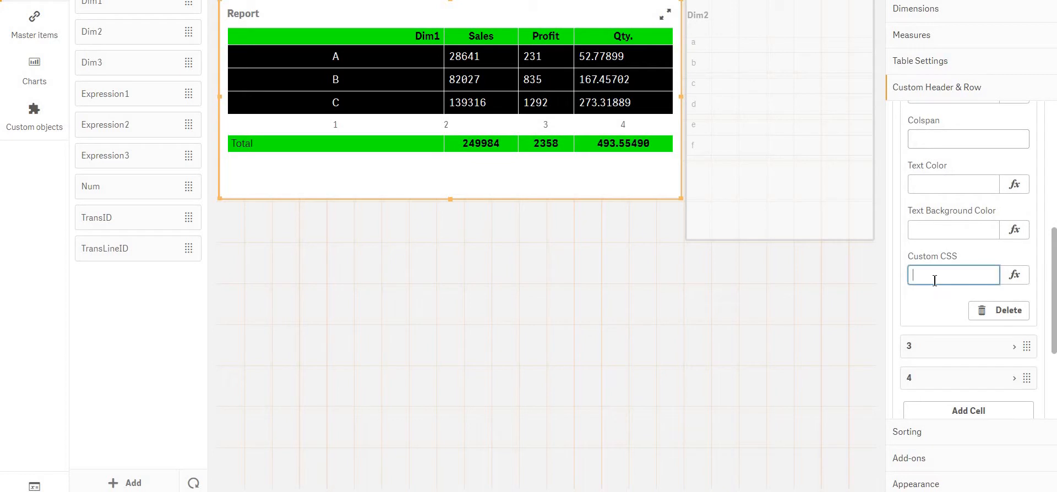
pyautogui.hotkey('ctrl', 'v')
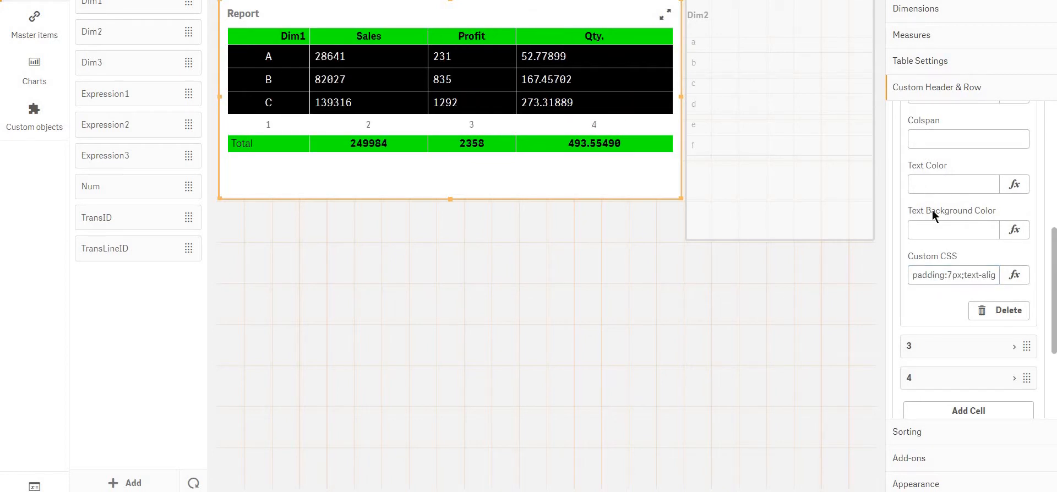
# Set the text background color of cell 2 in the custom row to orange
pyautogui.click(939, 236)
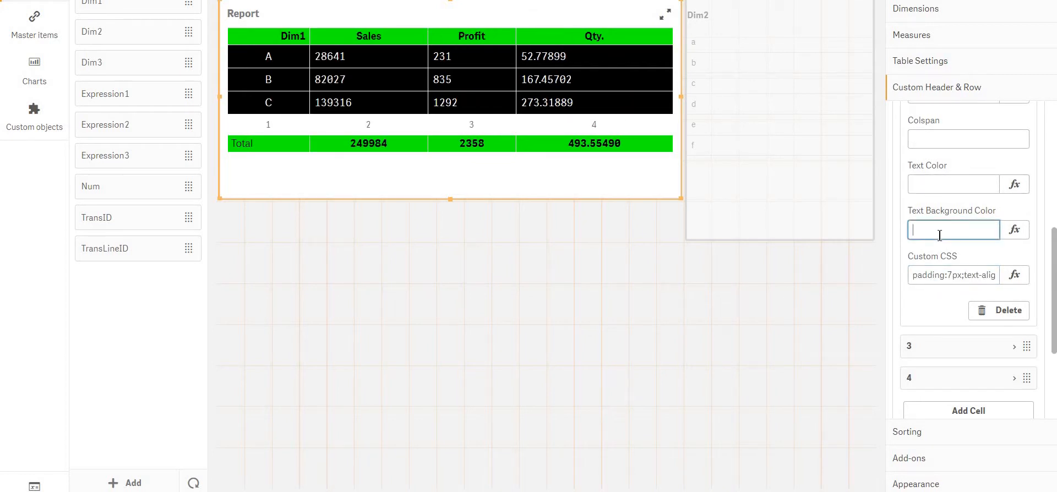
pyautogui.write('orange')
pyautogui.press('Return')
# Copy cell 2's background color value and set the whole custom row's text background color to orange
pyautogui.doubleClick(969, 237)
pyautogui.hotkey('ctrl', 'c')
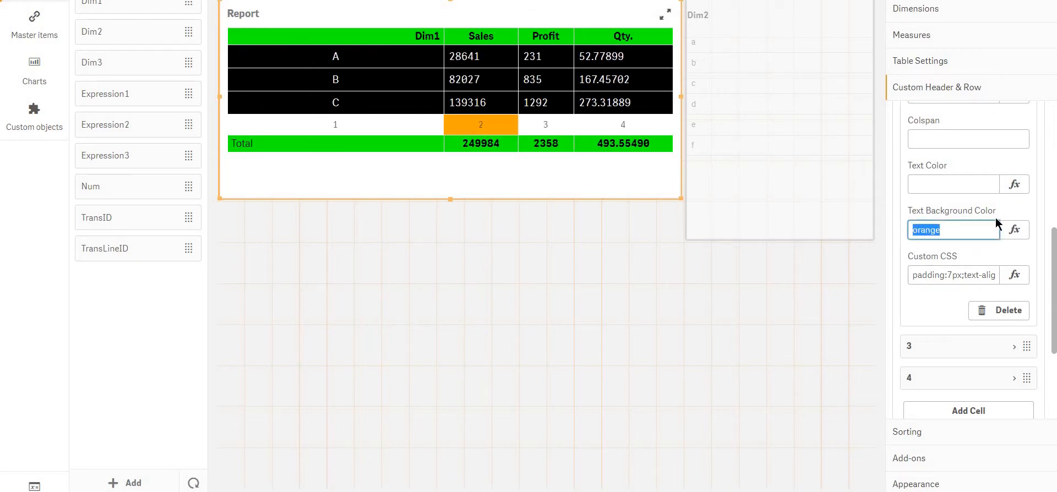
pyautogui.scroll(4, 969, 222)
pyautogui.tripleClick(963, 223)
pyautogui.hotkey('ctrl', 'v')
pyautogui.press('Return')
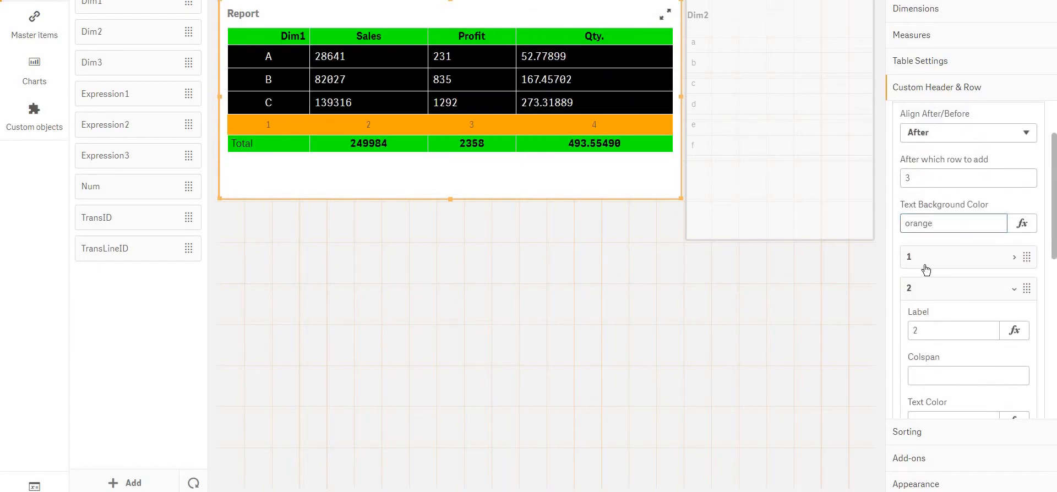
pyautogui.click(952, 301)
pyautogui.scroll(-2, 952, 301)
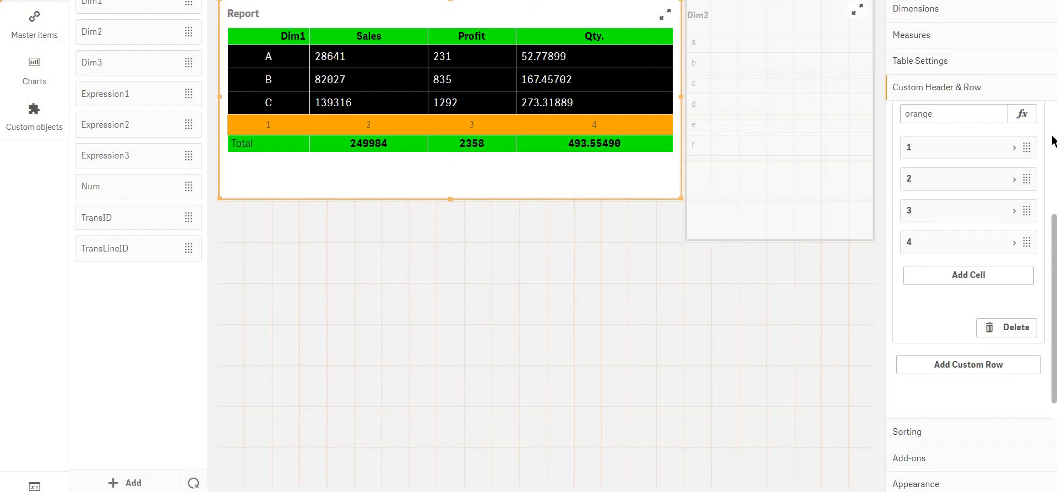
# Add a second custom row aligned After row 1 with an orange text background color
pyautogui.scroll(3, 961, 165)
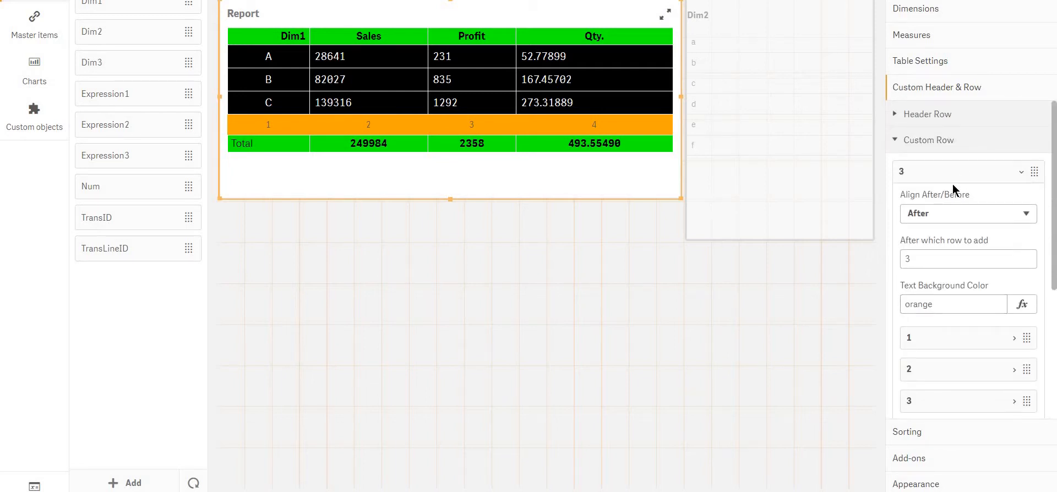
pyautogui.click(953, 181)
pyautogui.rightClick(950, 171)
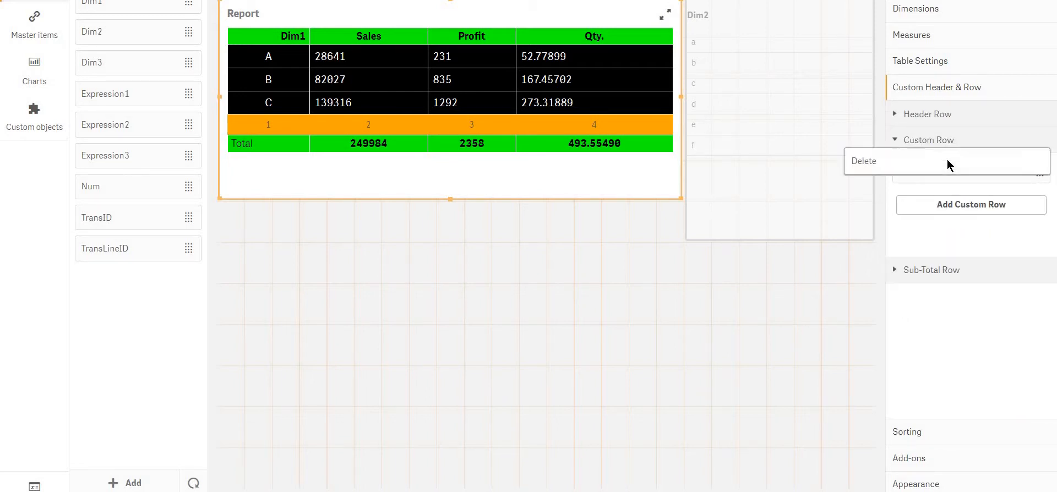
pyautogui.click(964, 211)
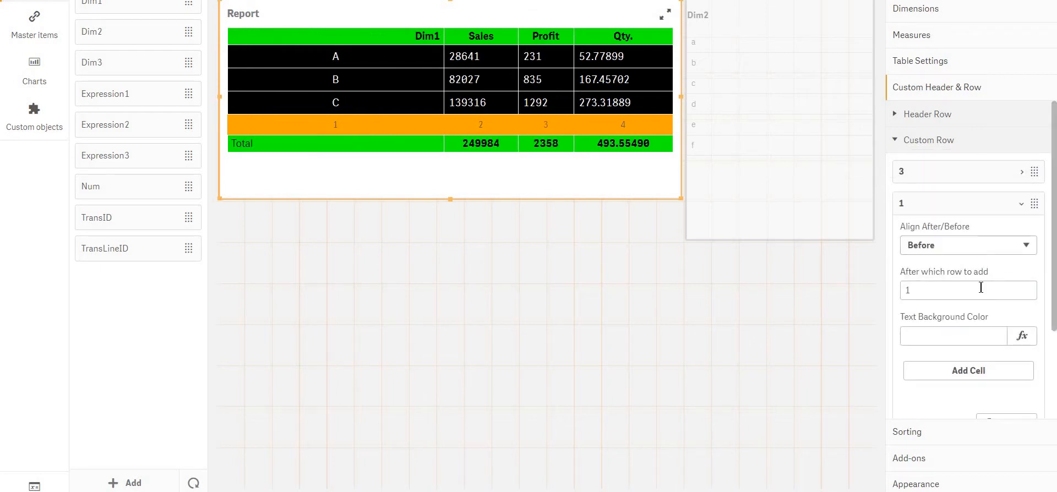
pyautogui.click(946, 246)
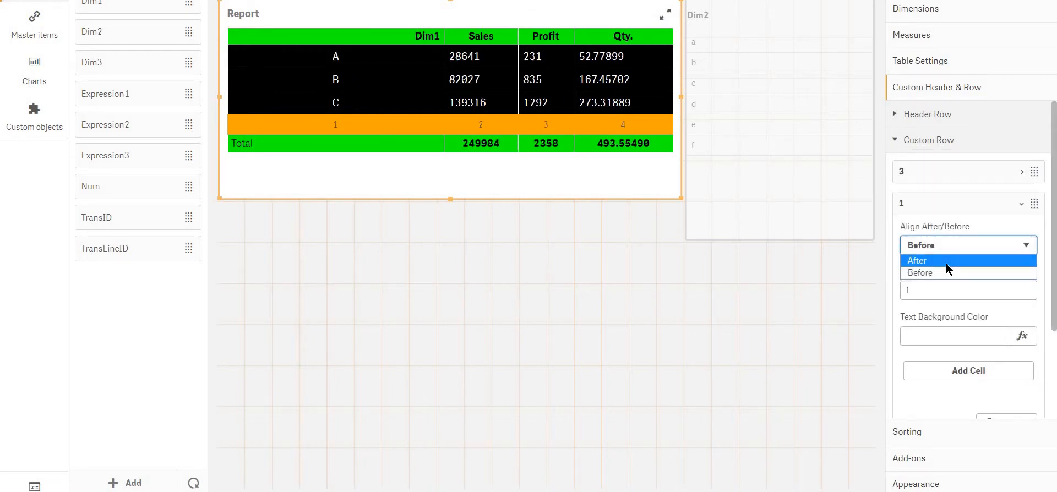
pyautogui.click(946, 260)
pyautogui.click(947, 298)
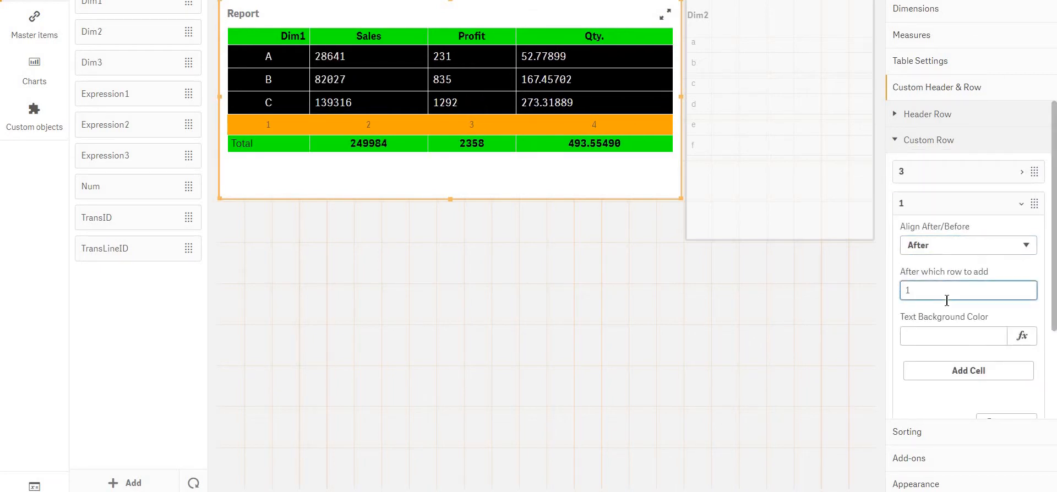
pyautogui.click(934, 334)
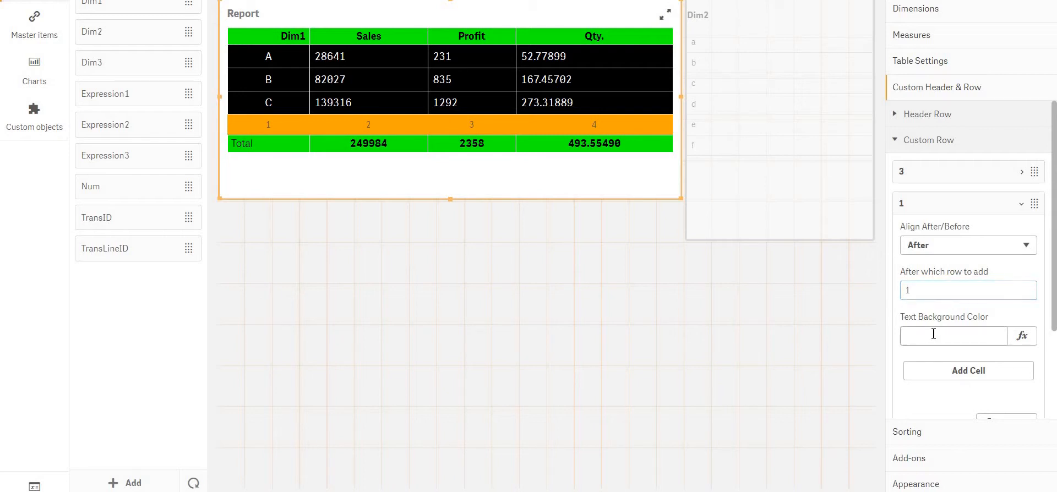
pyautogui.write('orange')
# Add a cell labelled 1 to the custom row placed after row 1
pyautogui.click(946, 368)
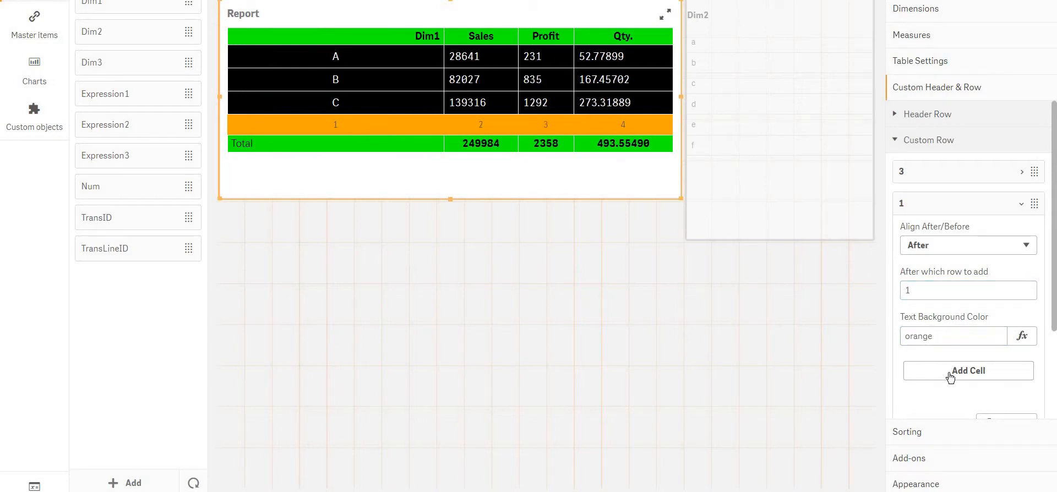
pyautogui.scroll(-3, 940, 262)
pyautogui.click(932, 248)
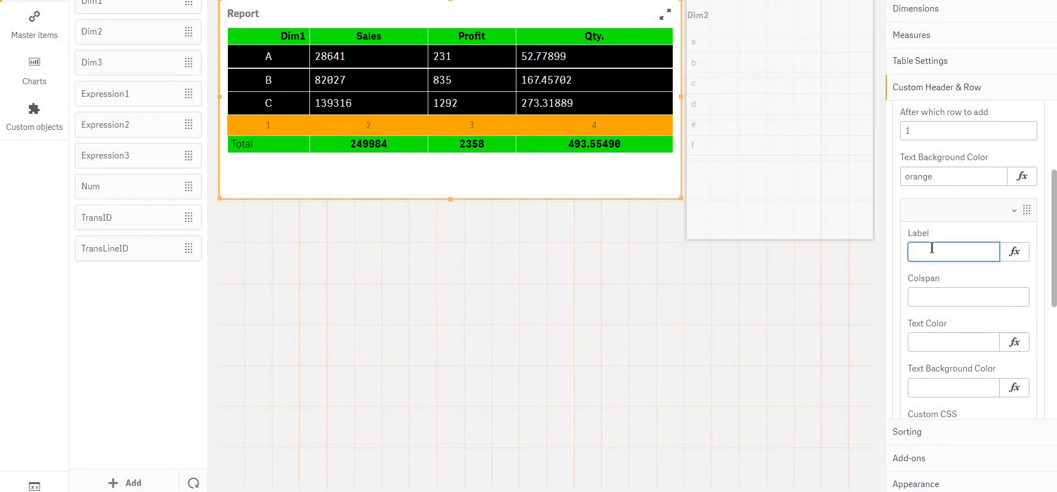
pyautogui.write('1')
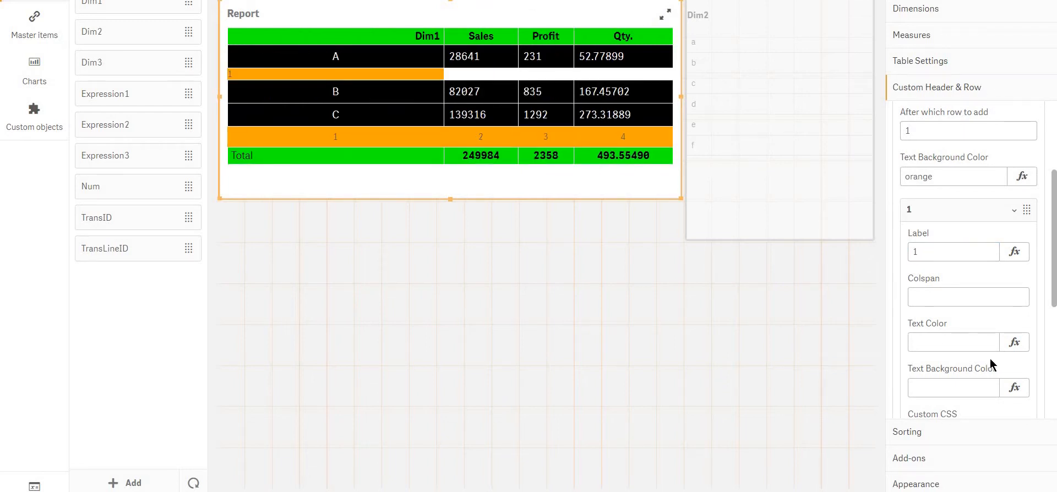
# Delete both custom rows from the Report table
pyautogui.scroll(1, 962, 212)
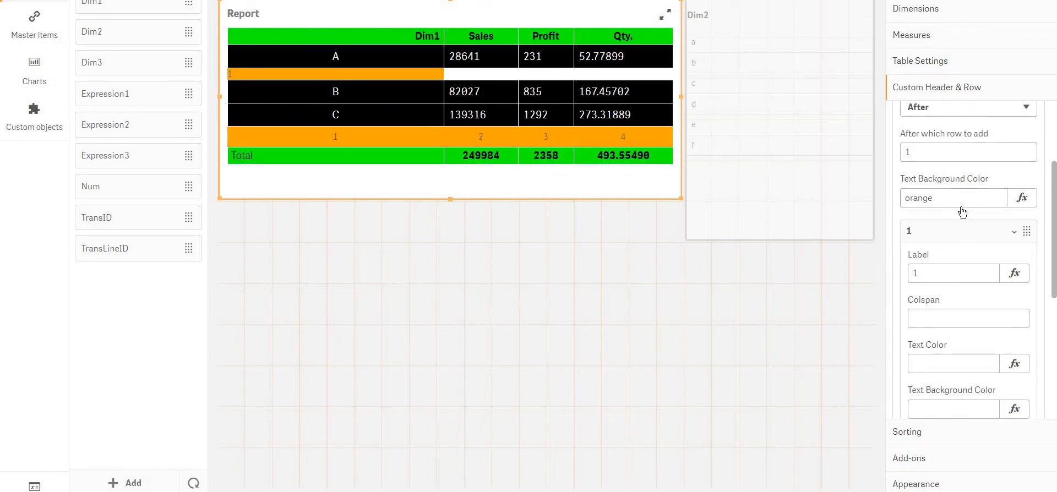
pyautogui.scroll(3, 962, 212)
pyautogui.rightClick(933, 164)
pyautogui.click(932, 163)
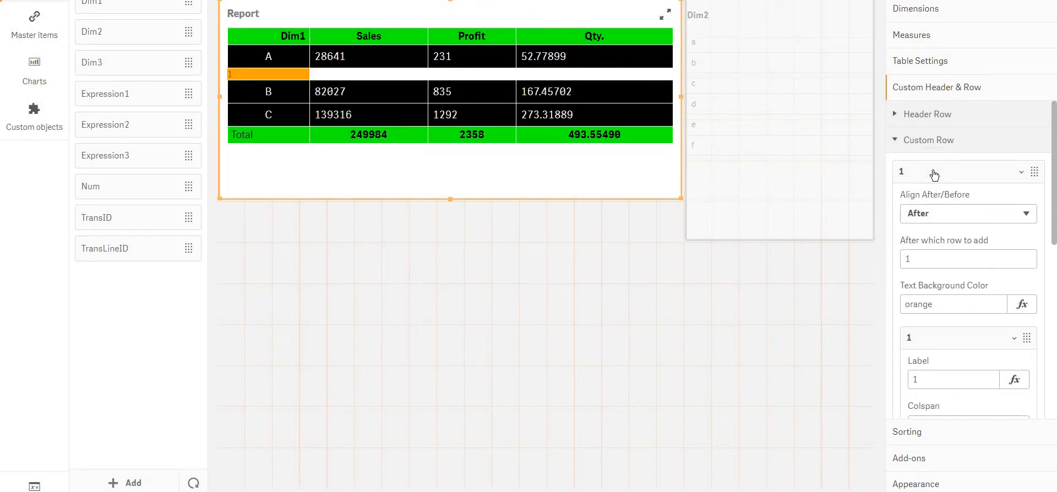
pyautogui.rightClick(928, 160)
pyautogui.click(928, 158)
# Add a sub-total row to the Report table and label it "test"
pyautogui.click(936, 141)
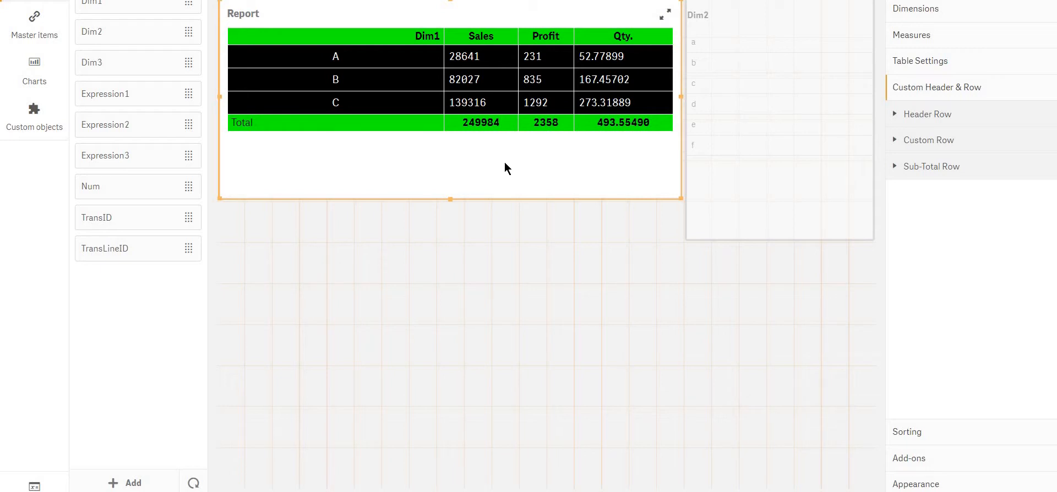
pyautogui.click(948, 170)
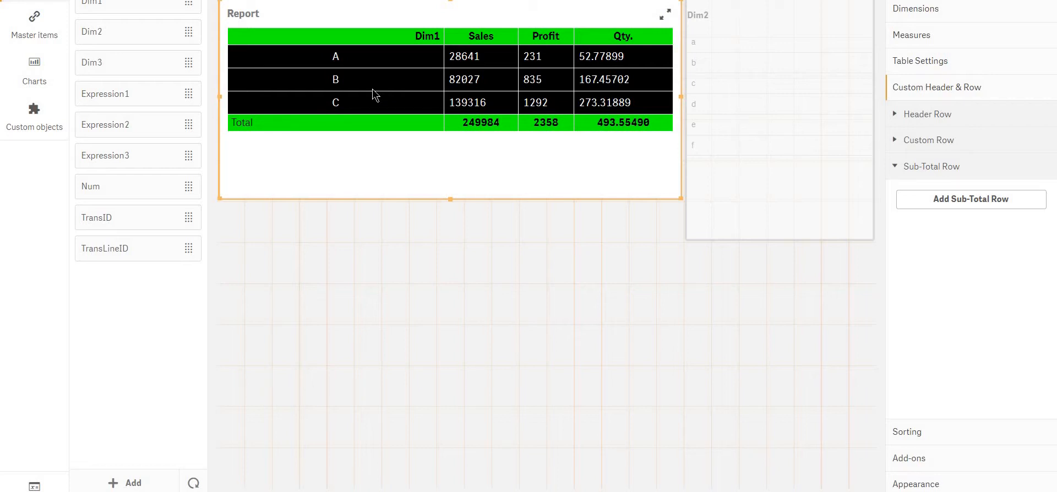
pyautogui.click(936, 200)
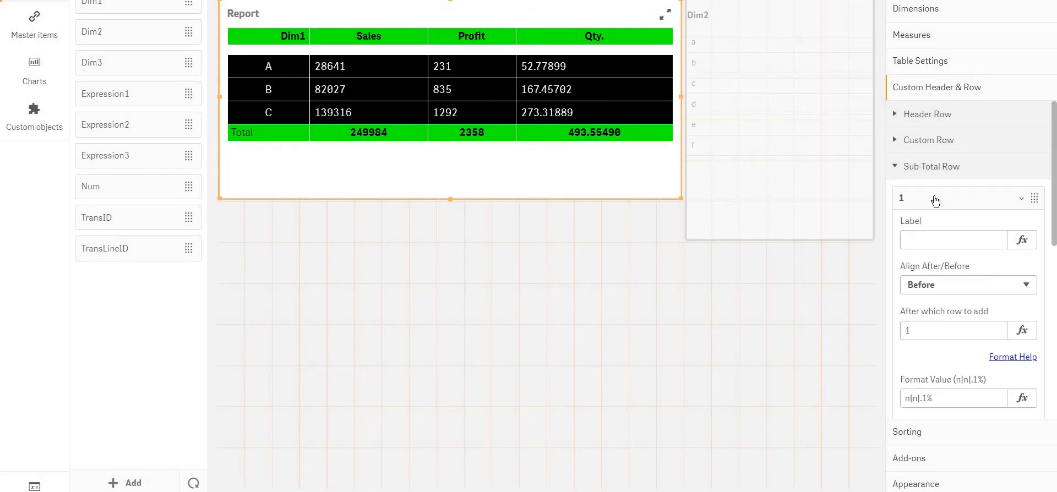
pyautogui.scroll(-3, 936, 198)
pyautogui.click(934, 146)
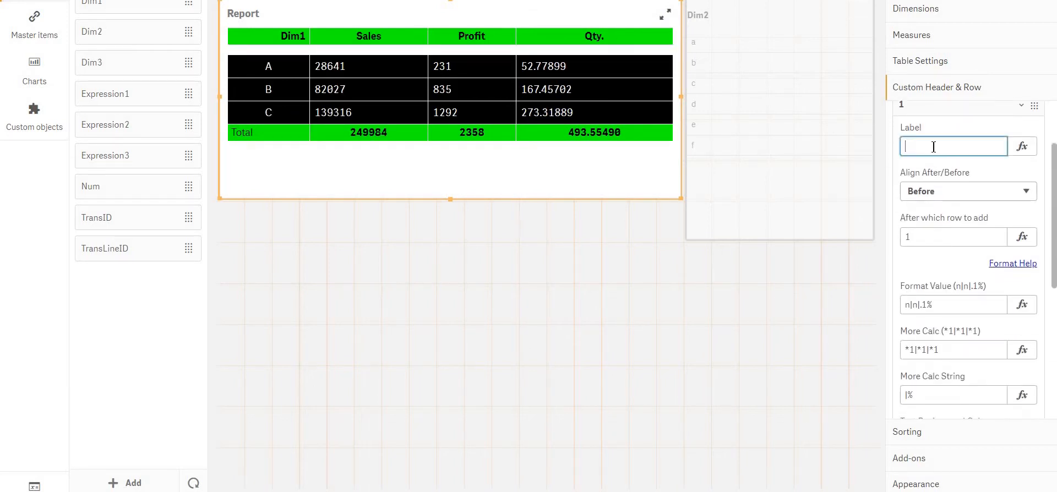
pyautogui.write('test')
pyautogui.press('Return')
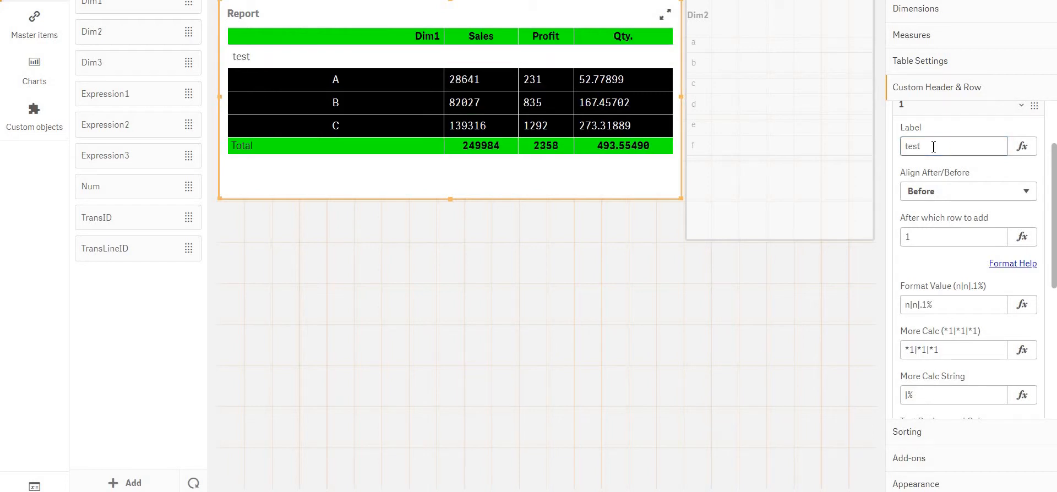
# Relabel the sub-total row as "Sub Total"
pyautogui.scroll(-1, 934, 146)
pyautogui.scroll(-1, 933, 148)
pyautogui.scroll(2, 933, 148)
pyautogui.moveTo(937, 164); pyautogui.dragTo(703, 171)
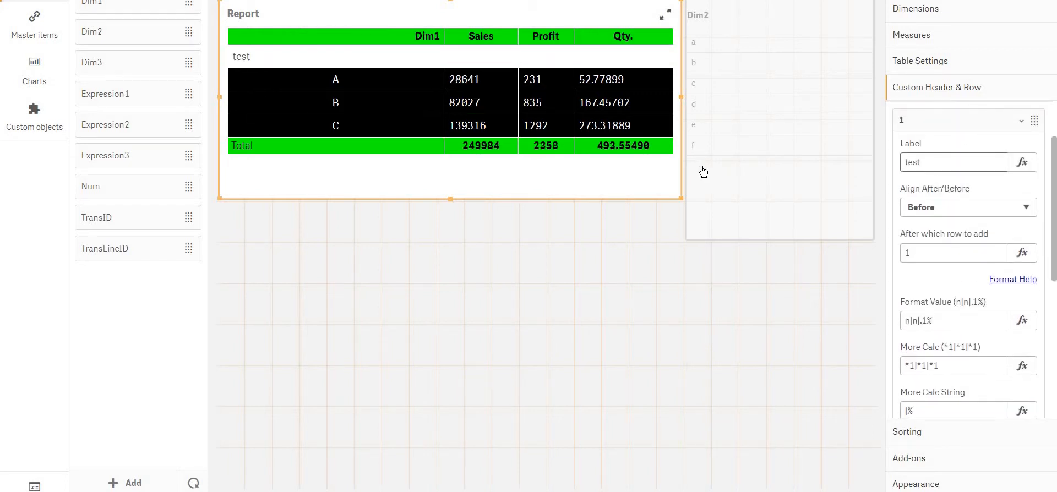
pyautogui.write('Su')
pyautogui.write('b')
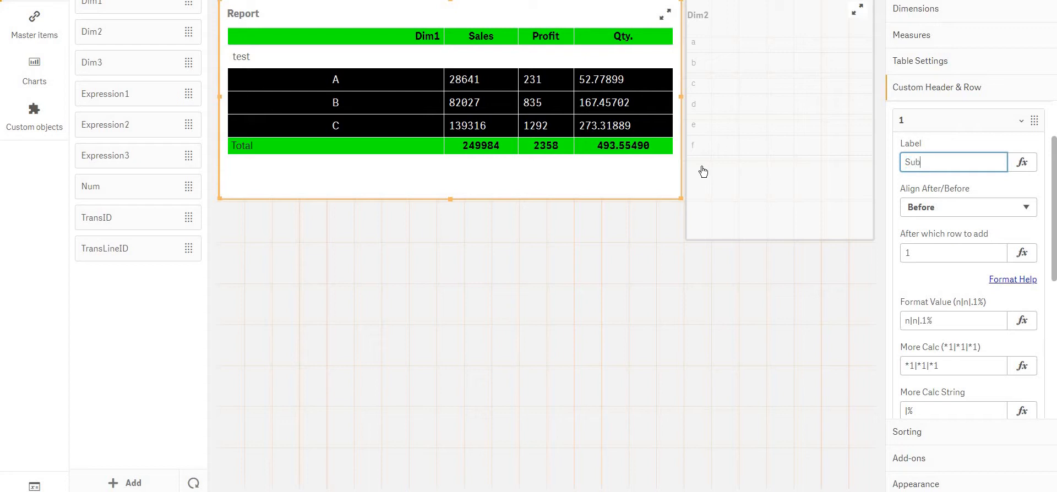
pyautogui.write(' Total')
pyautogui.press('Return')
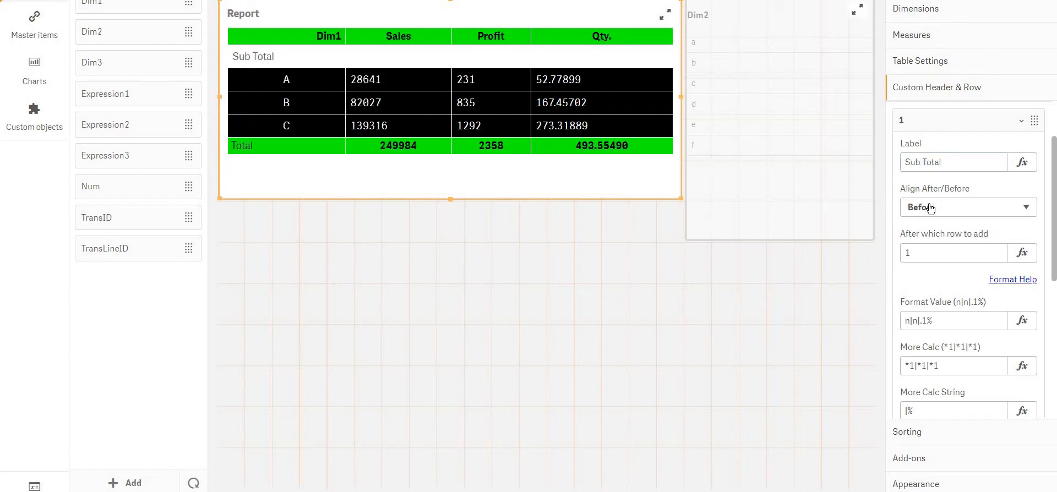
# Align the sub-total row After row 2 of the Report table
pyautogui.click(930, 208)
pyautogui.click(945, 223)
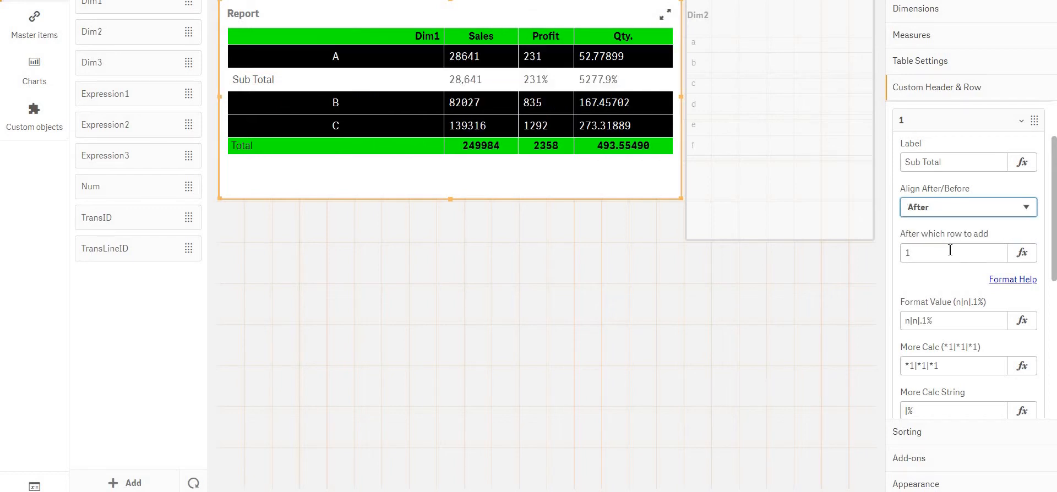
pyautogui.click(950, 250)
pyautogui.write('2')
pyautogui.press('Return')
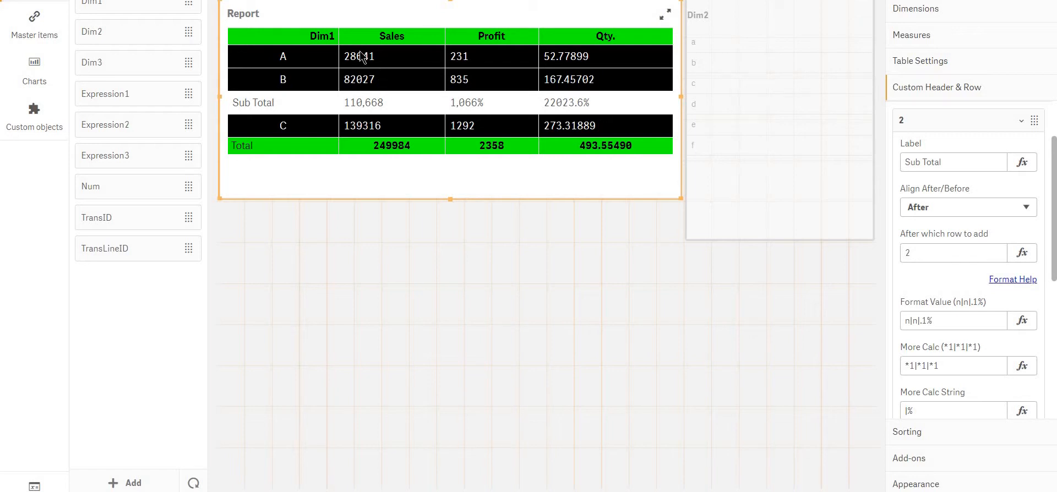
# Switch to the Calculator and move its window so the Sales column can be read beside it
pyautogui.press('super+e')
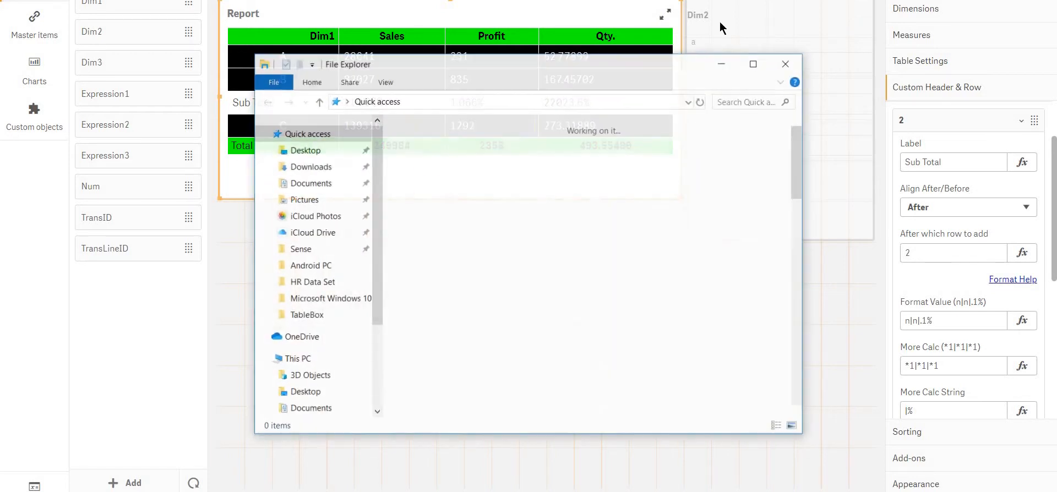
pyautogui.click(787, 64)
pyautogui.press('super+r')
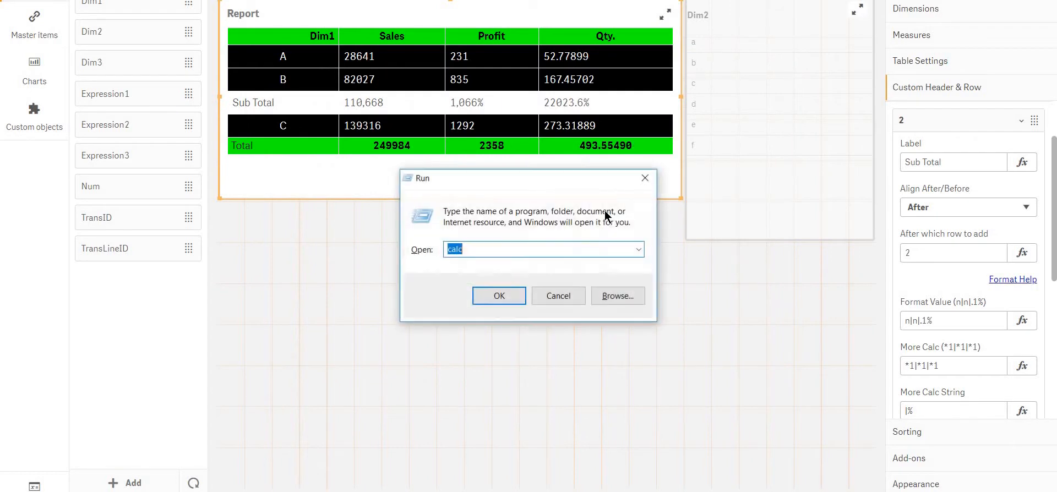
pyautogui.press('Return')
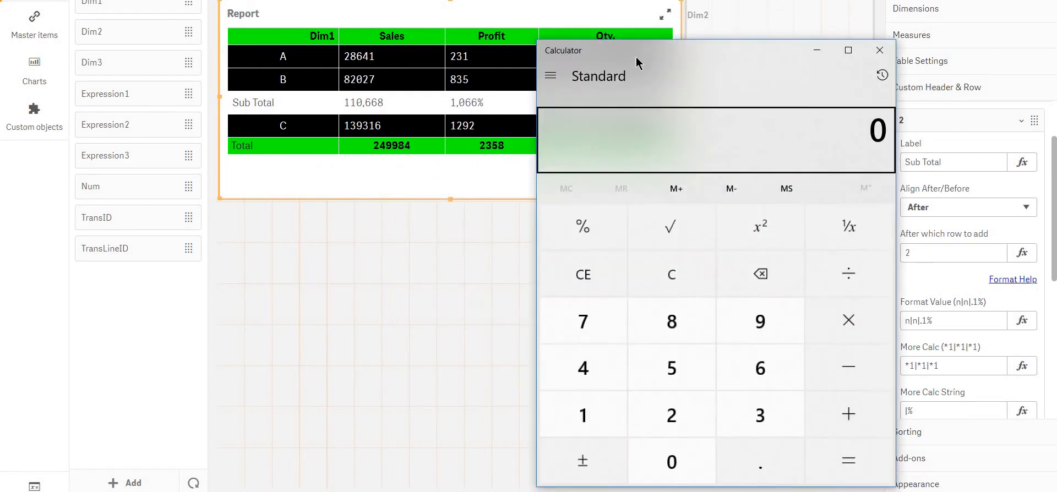
pyautogui.moveTo(595, 36); pyautogui.dragTo(528, 1)
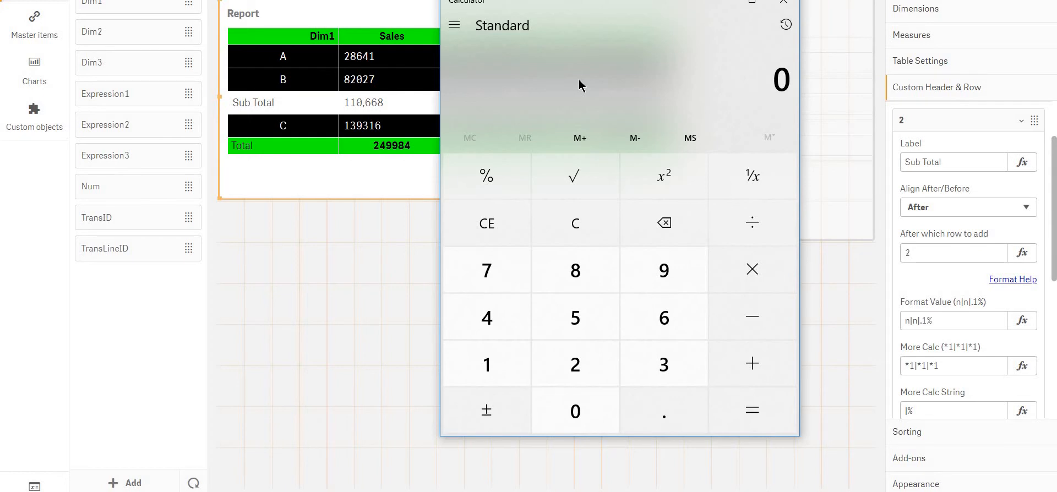
pyautogui.write('28,641')
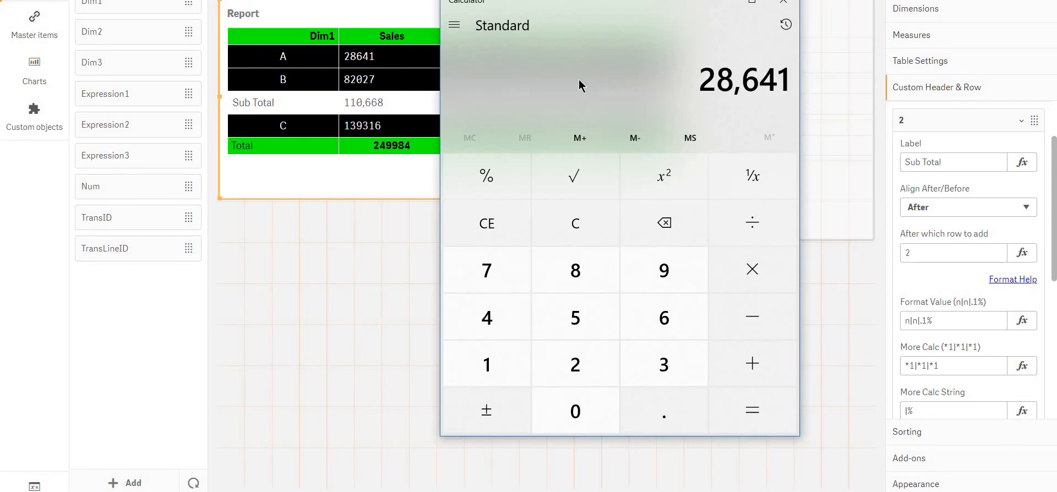
pyautogui.press('+')
pyautogui.write('85')
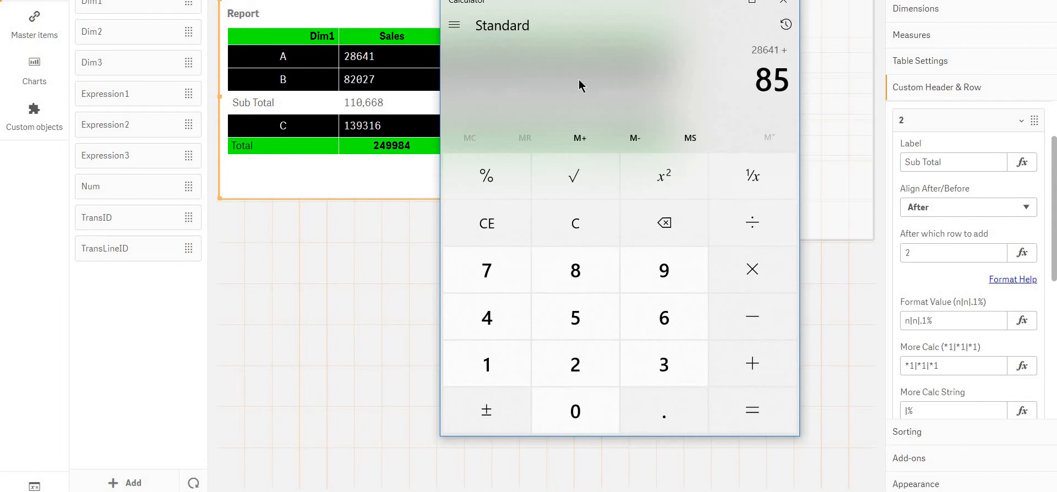
pyautogui.write('027')
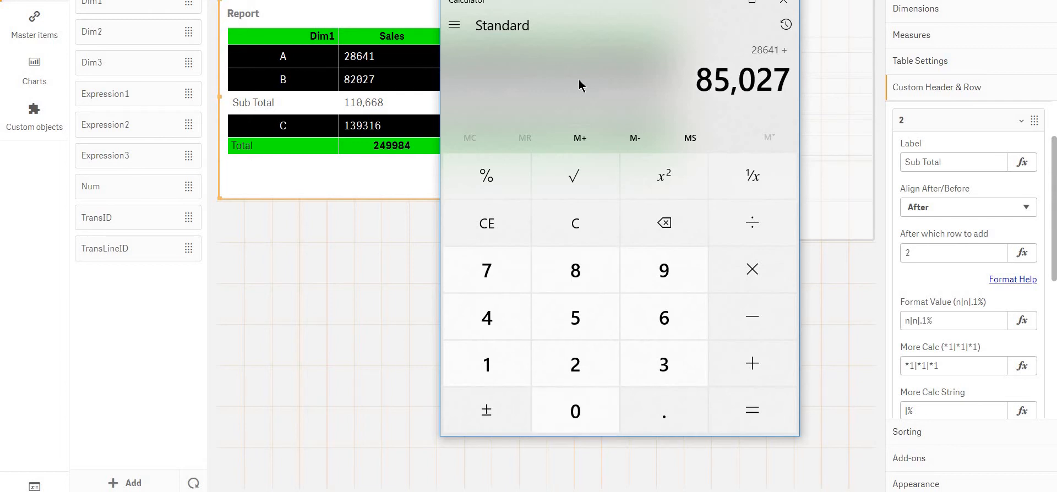
pyautogui.press('Return')
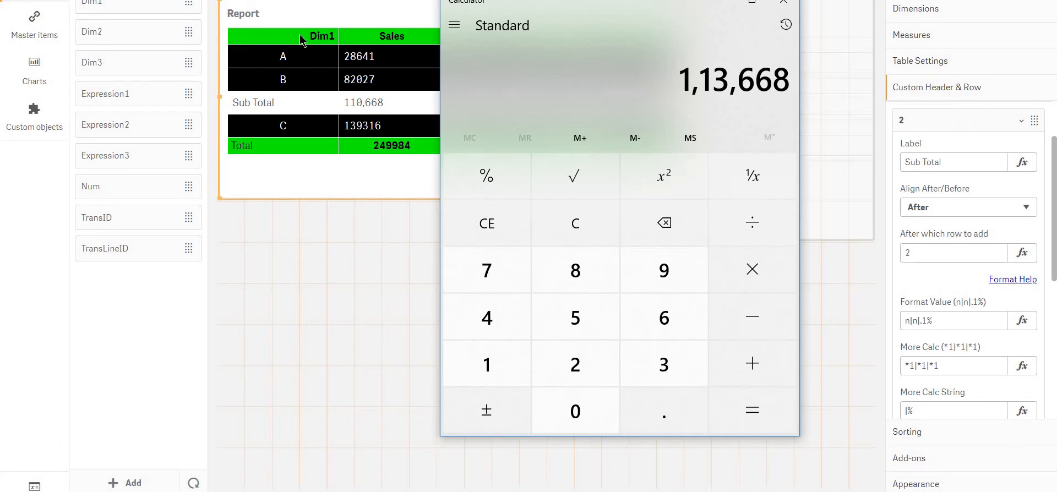
pyautogui.press('Escape')
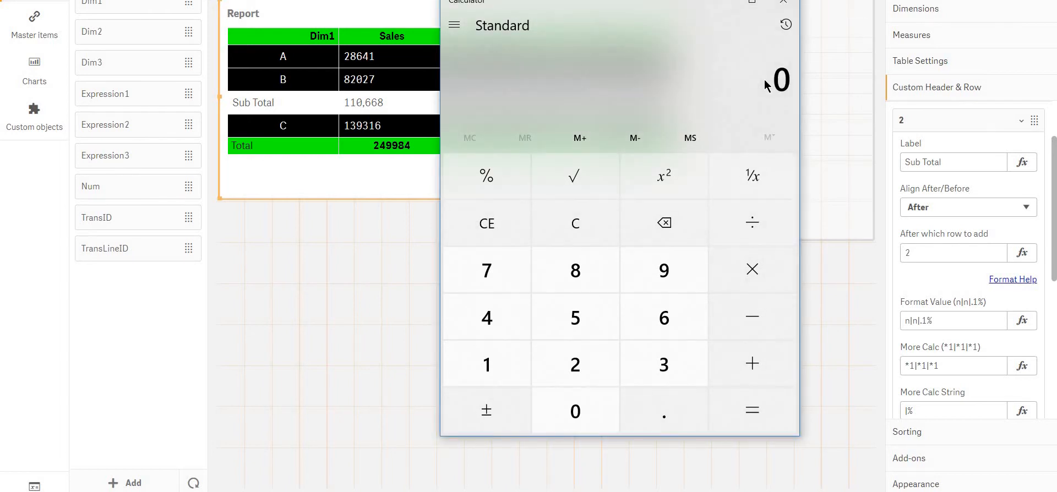
# Add the Sales values 28641 and 82027 to check the sub-total, and minimize the Calculator
pyautogui.write('28,641+')
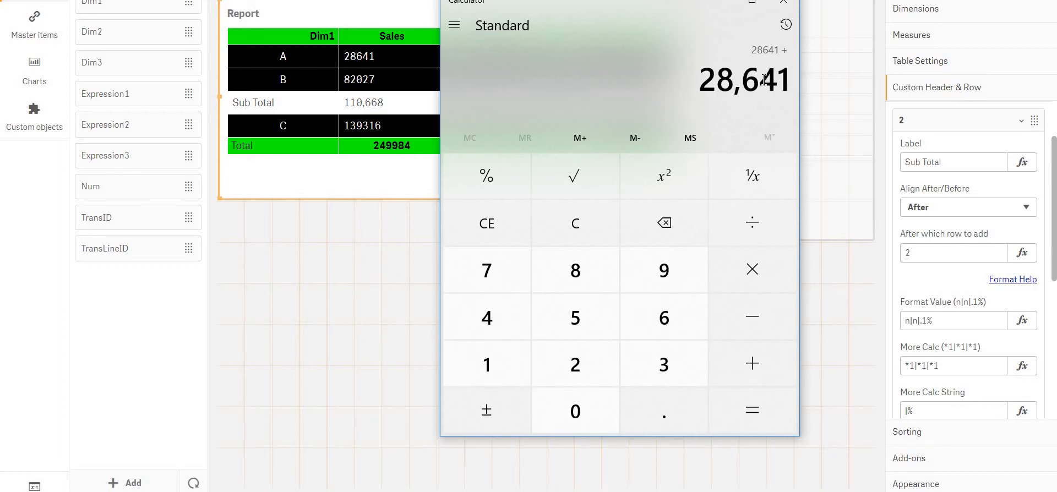
pyautogui.write('82')
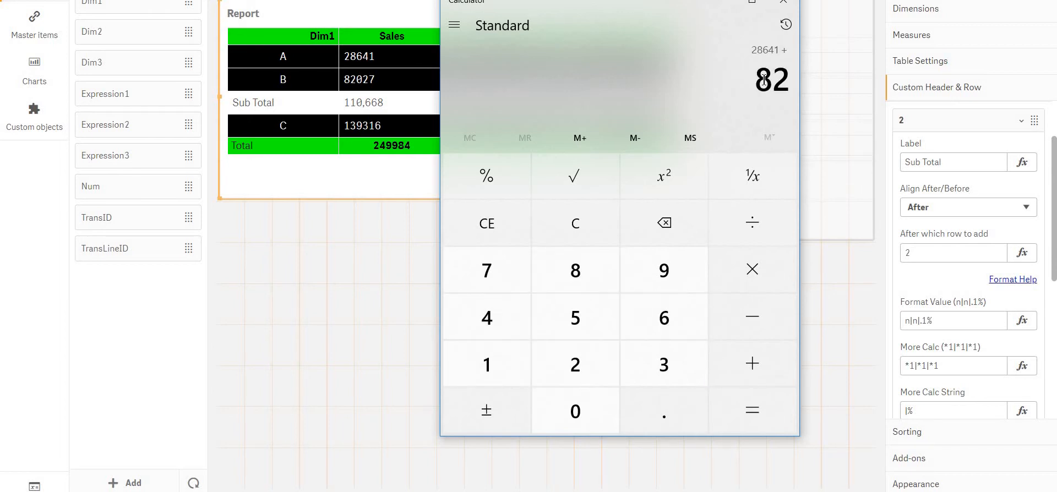
pyautogui.write('02')
pyautogui.press('Return')
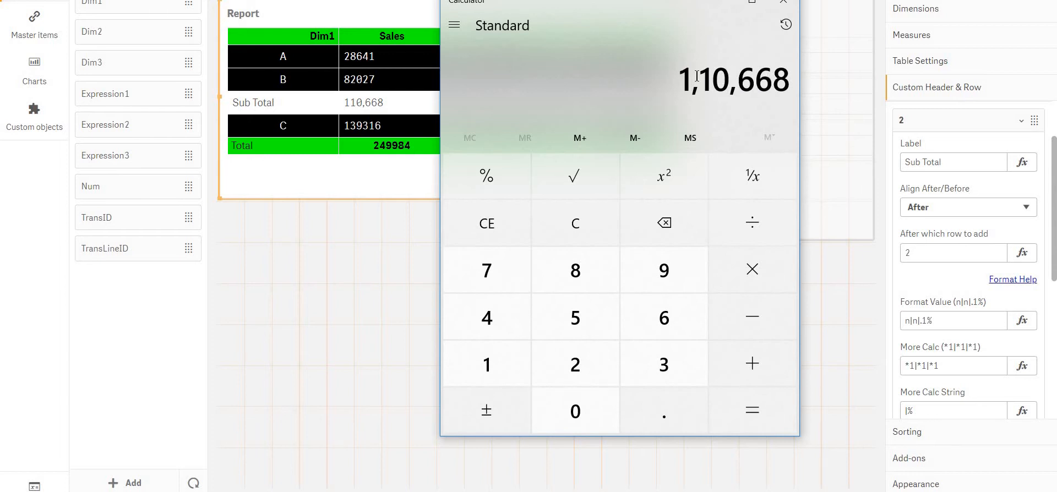
pyautogui.moveTo(664, 82); pyautogui.dragTo(773, 80)
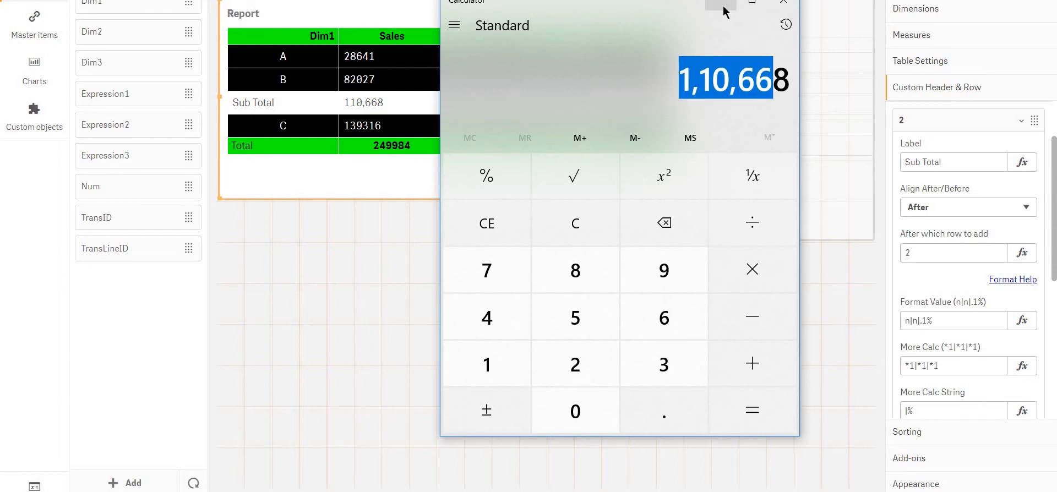
pyautogui.click(725, 11)
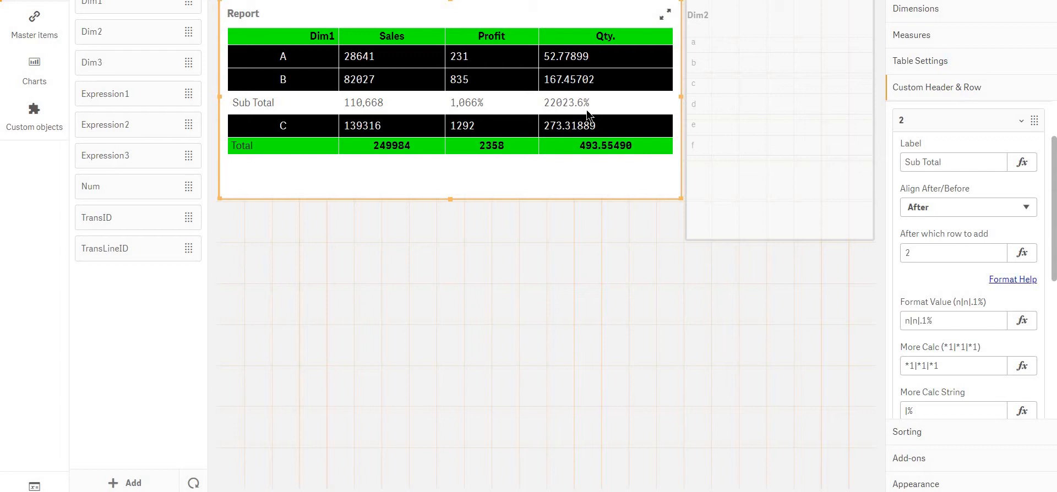
# Set the sub-total row's Format Value to n|n|n
pyautogui.scroll(-2, 937, 295)
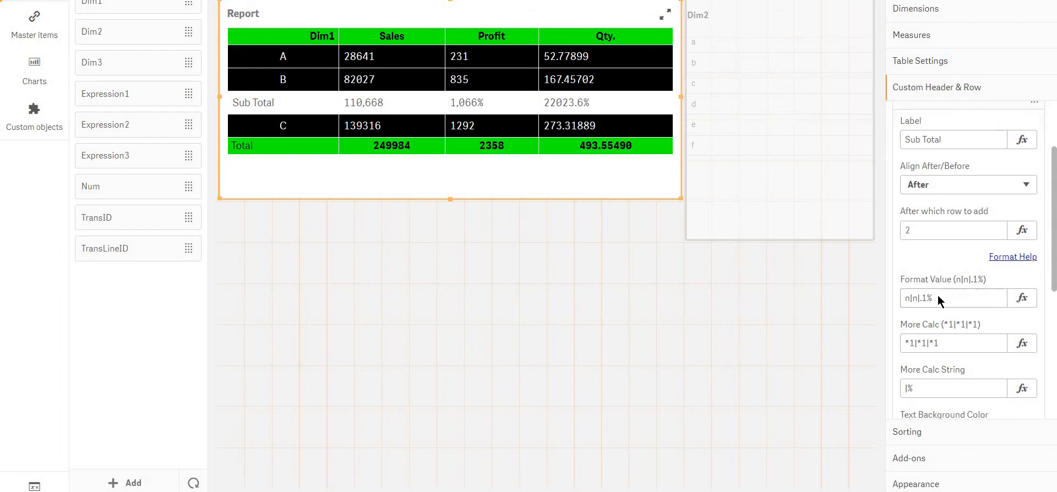
pyautogui.scroll(-1, 937, 295)
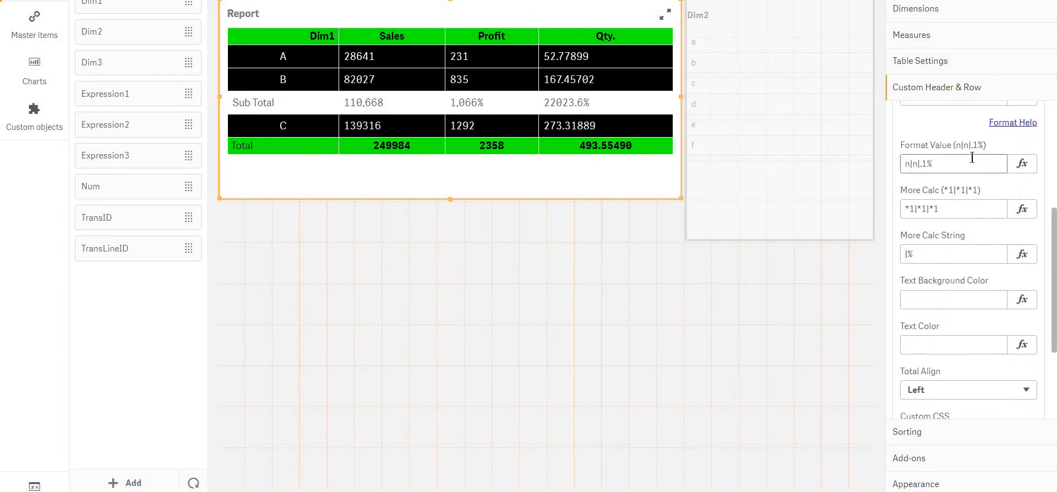
pyautogui.scroll(2, 1013, 226)
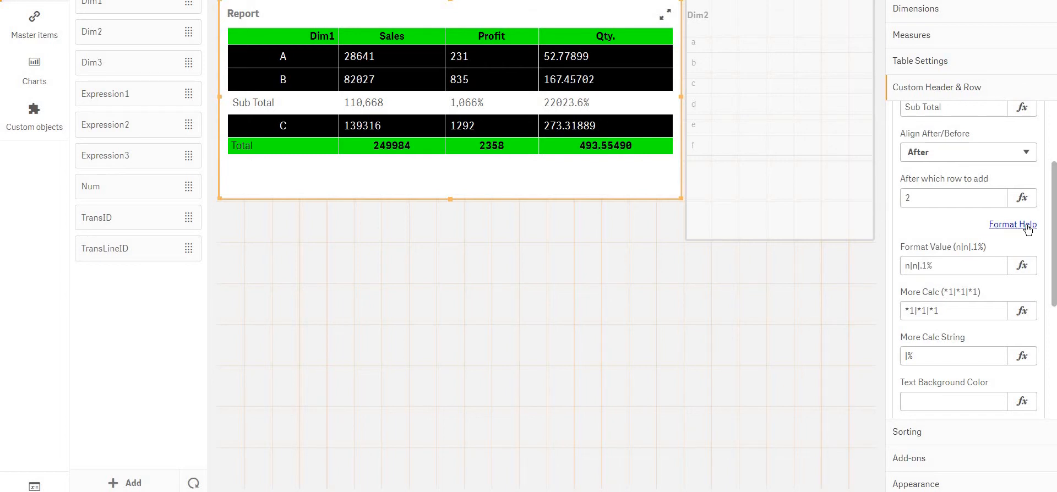
pyautogui.click(943, 264)
pyautogui.moveTo(946, 264); pyautogui.dragTo(922, 270)
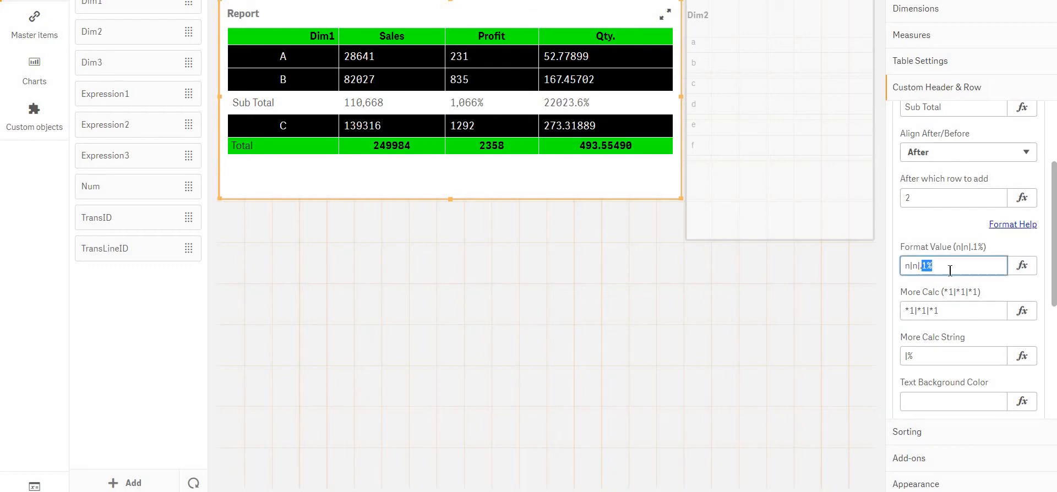
pyautogui.press('BackSpace')
pyautogui.press('BackSpace')
pyautogui.write('n')
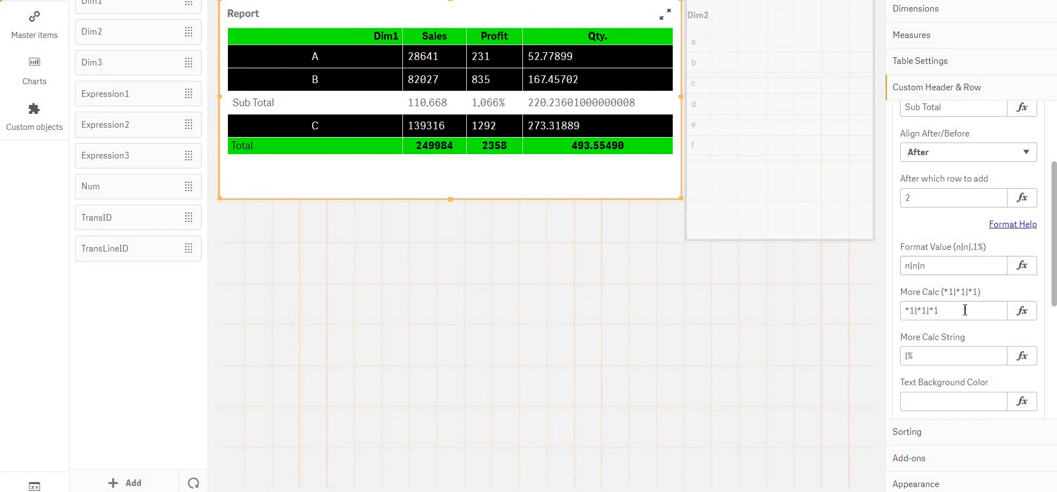
# Set the sub-total row's More Calc String to |||
pyautogui.click(964, 310)
pyautogui.doubleClick(918, 352)
pyautogui.press('BackSpace')
pyautogui.write('||')
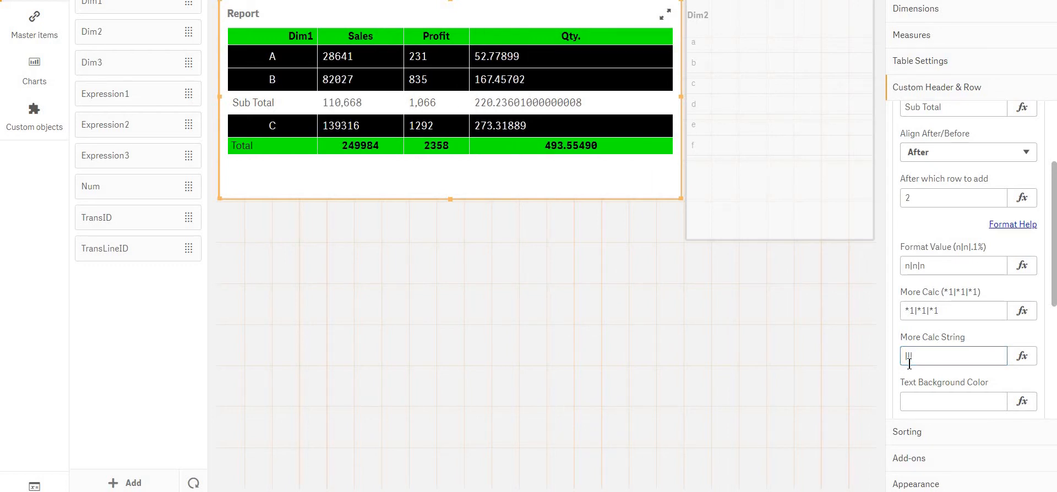
pyautogui.click(946, 357)
pyautogui.click(968, 309)
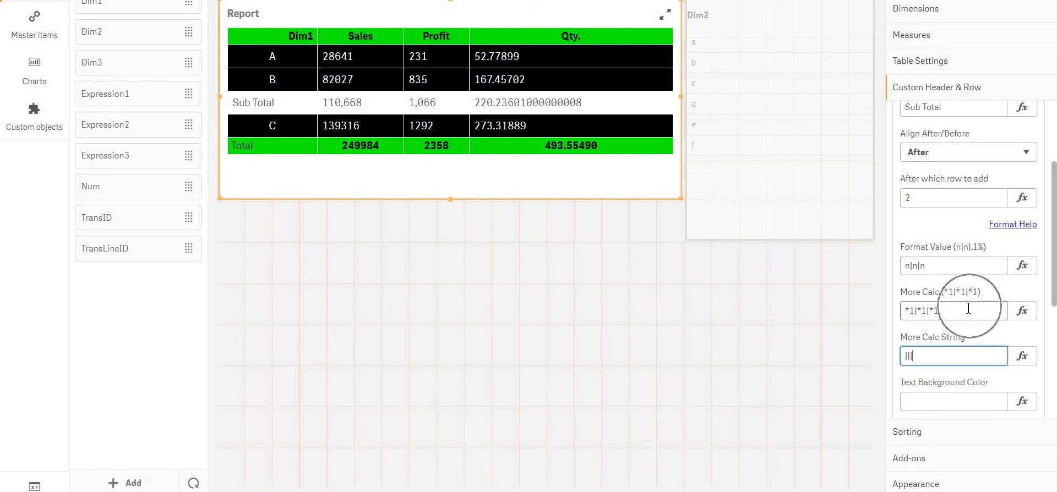
# Clear the sub-total row's More Calc String
pyautogui.click(941, 354)
pyautogui.press('BackSpace')
pyautogui.press('BackSpace')
pyautogui.press('BackSpace')
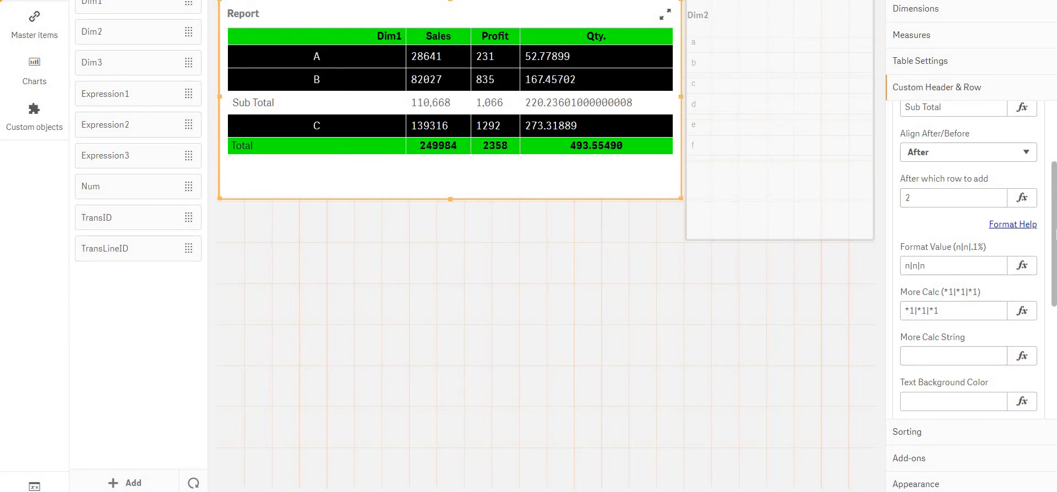
pyautogui.scroll(1, 987, 209)
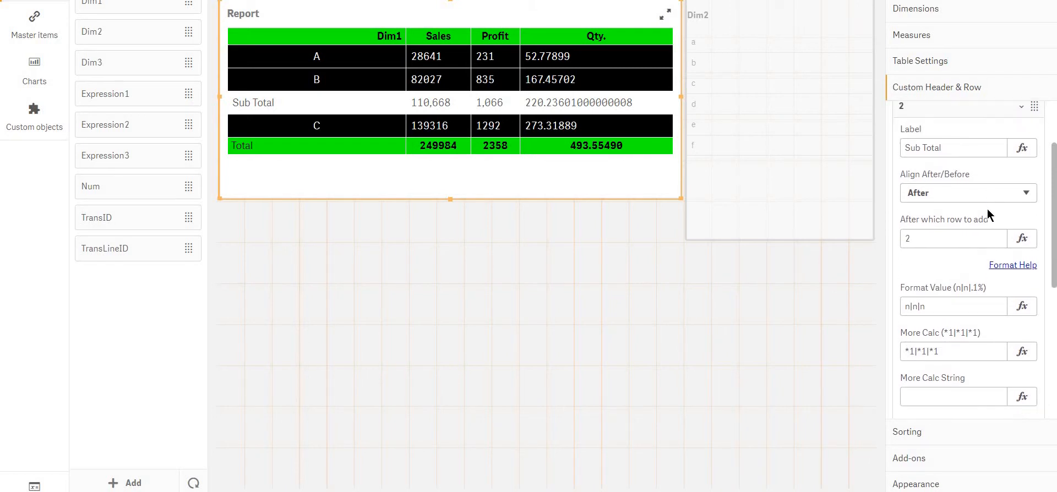
pyautogui.scroll(-2, 986, 209)
pyautogui.scroll(3, 984, 233)
pyautogui.scroll(-5, 984, 233)
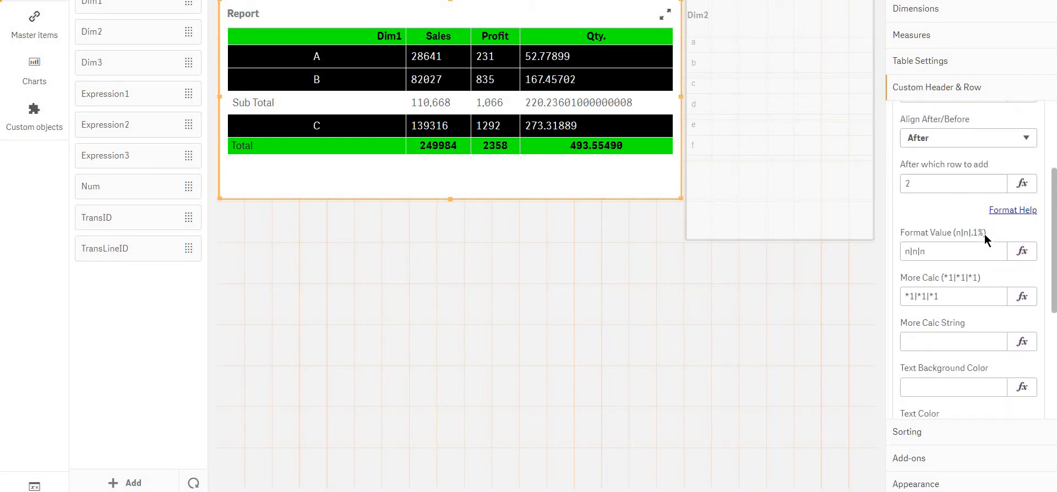
# Set the sub-total row's More Calc to *2|*1|*1 to double the Sales sub-total
pyautogui.scroll(-1, 985, 233)
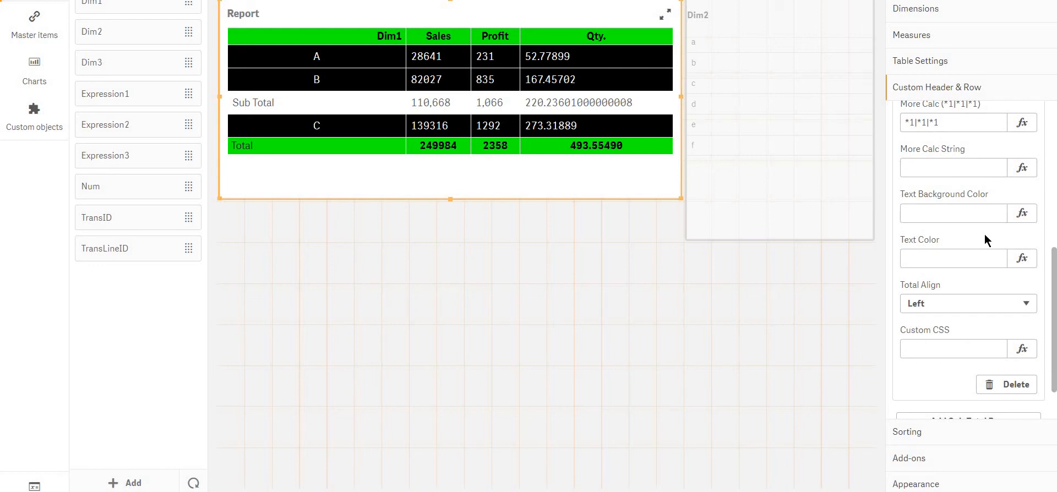
pyautogui.scroll(2, 984, 233)
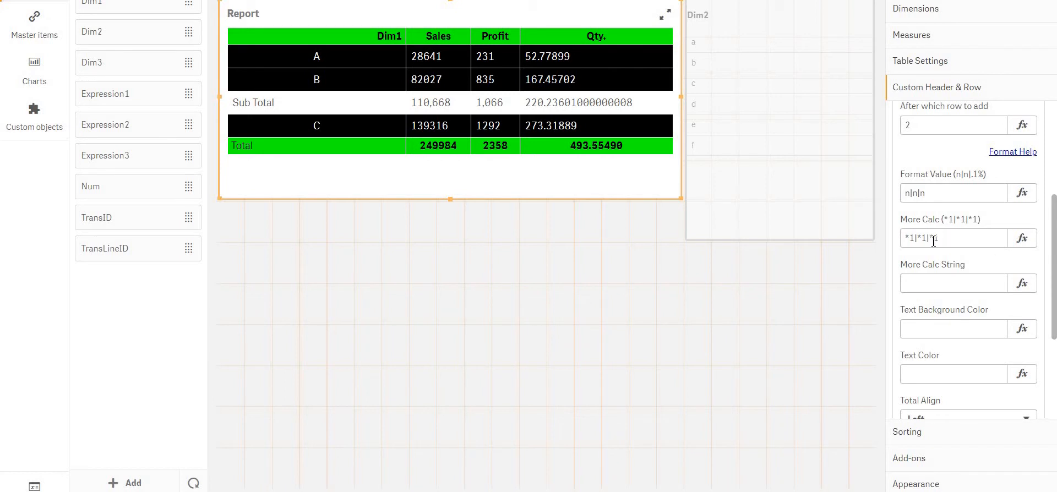
pyautogui.click(912, 240)
pyautogui.moveTo(914, 241); pyautogui.dragTo(909, 245)
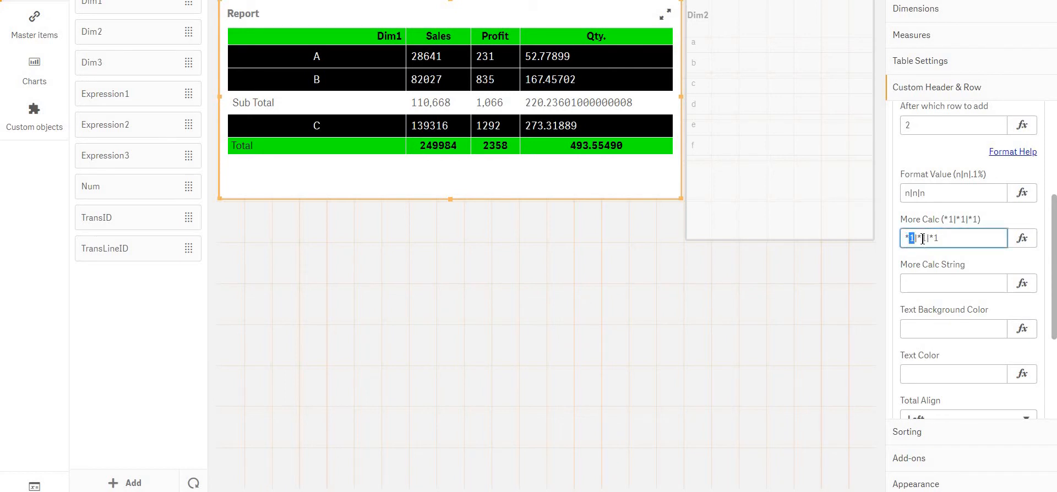
pyautogui.doubleClick(925, 239)
pyautogui.click(941, 237)
pyautogui.press('BackSpace')
pyautogui.write('2')
pyautogui.click(1004, 313)
# Set the sub-total row's More Calc to +1|*1|*1 to add 1 to the Sales sub-total
pyautogui.click(914, 238)
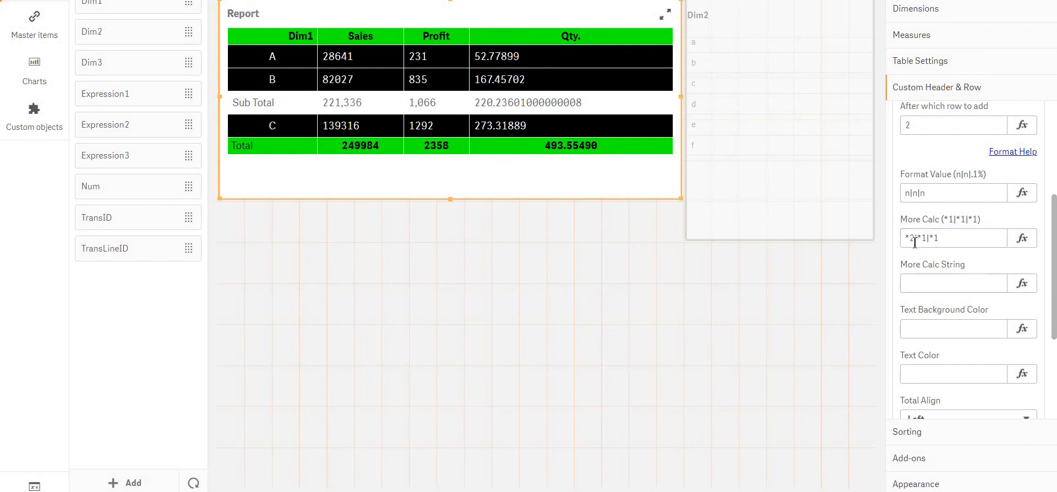
pyautogui.press('BackSpace')
pyautogui.press('BackSpace')
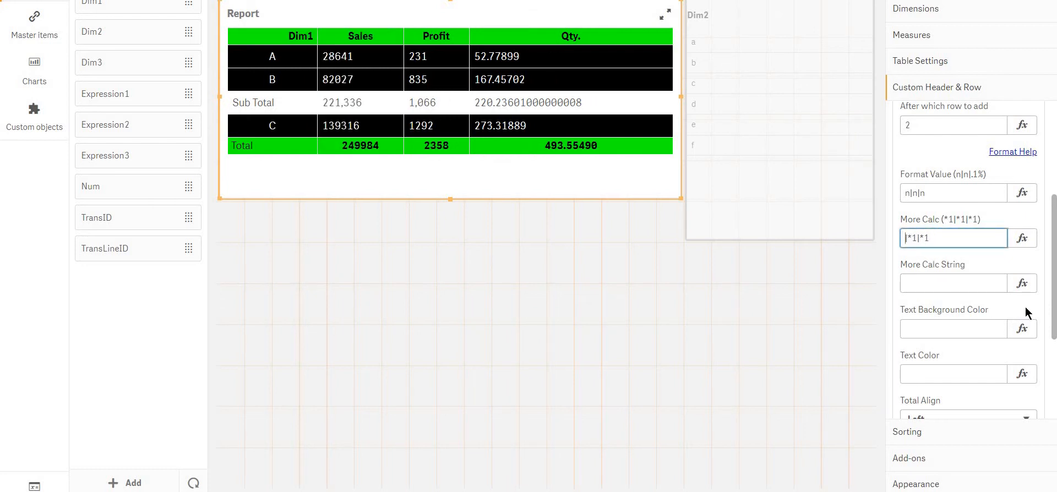
pyautogui.write('+1')
pyautogui.click(1028, 313)
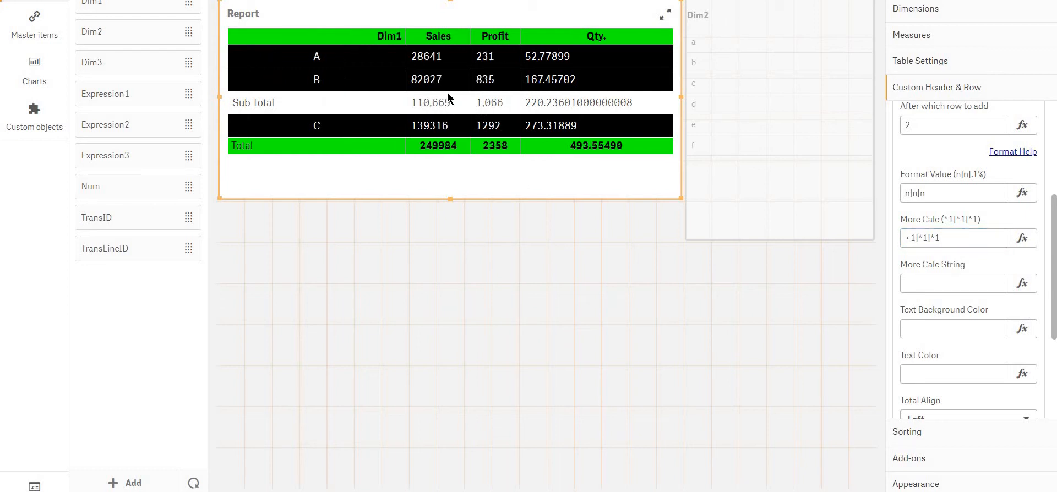
# Set the sub-total row's More Calc to -1|*1|*1 to subtract 1 from the Sales sub-total
pyautogui.click(912, 243)
pyautogui.doubleClick(912, 243)
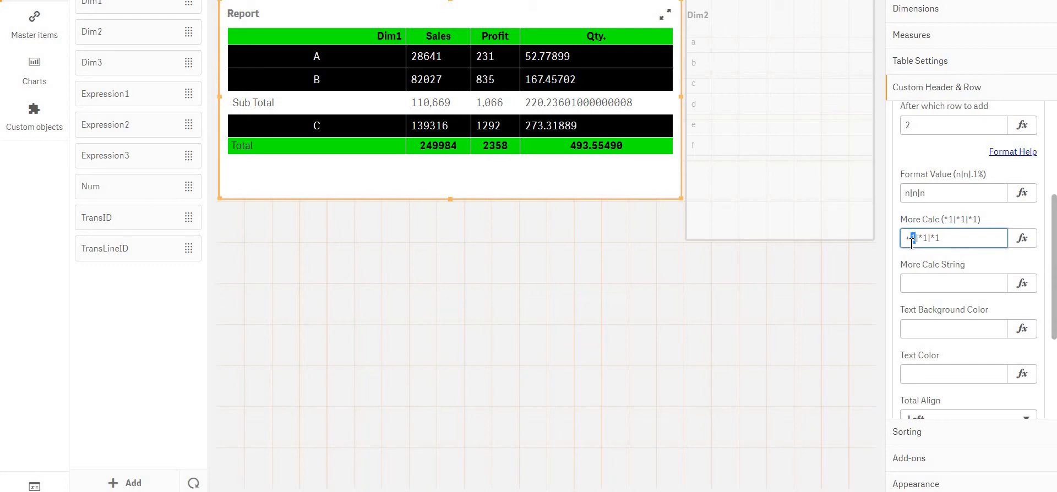
pyautogui.press('Left')
pyautogui.press('BackSpace')
pyautogui.write('-')
pyautogui.press('Return')
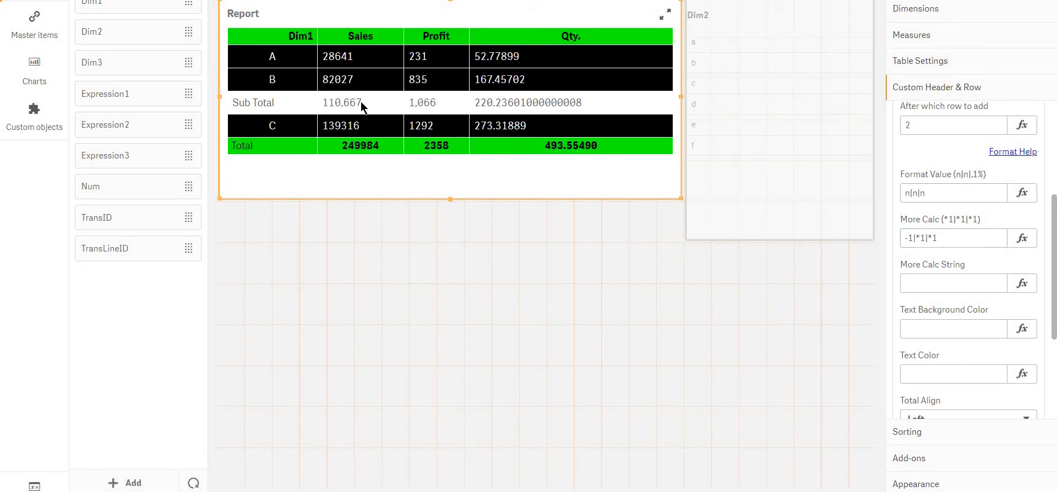
pyautogui.click(911, 238)
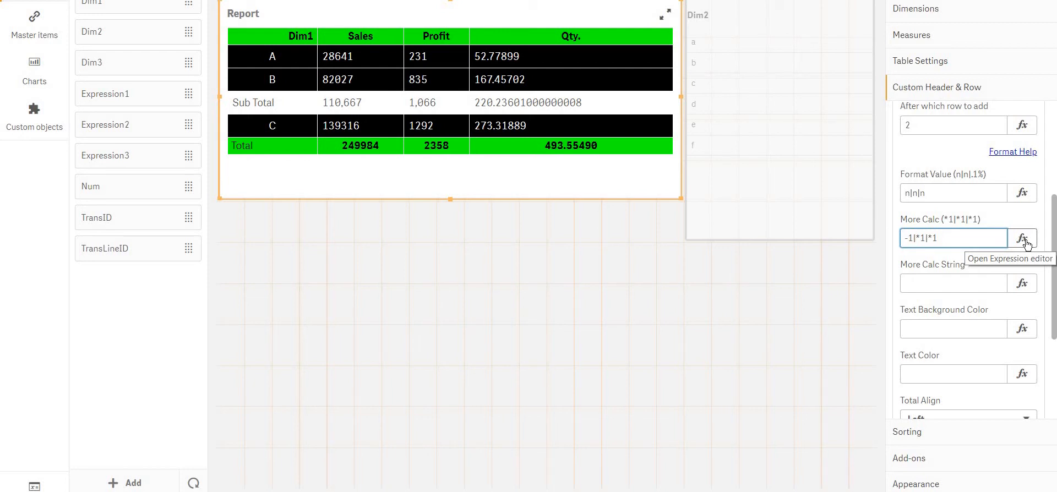
pyautogui.press('Right')
pyautogui.press('Right')
pyautogui.press('Right')
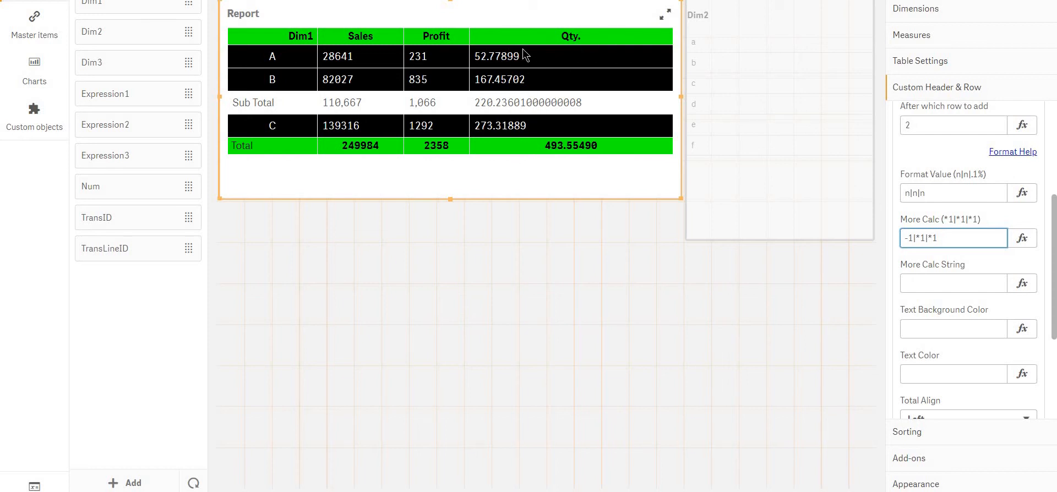
# Shorten the sub-total row's Format Value to n|n and its More Calc to -1|*1, dropping the third measure
pyautogui.click(928, 193)
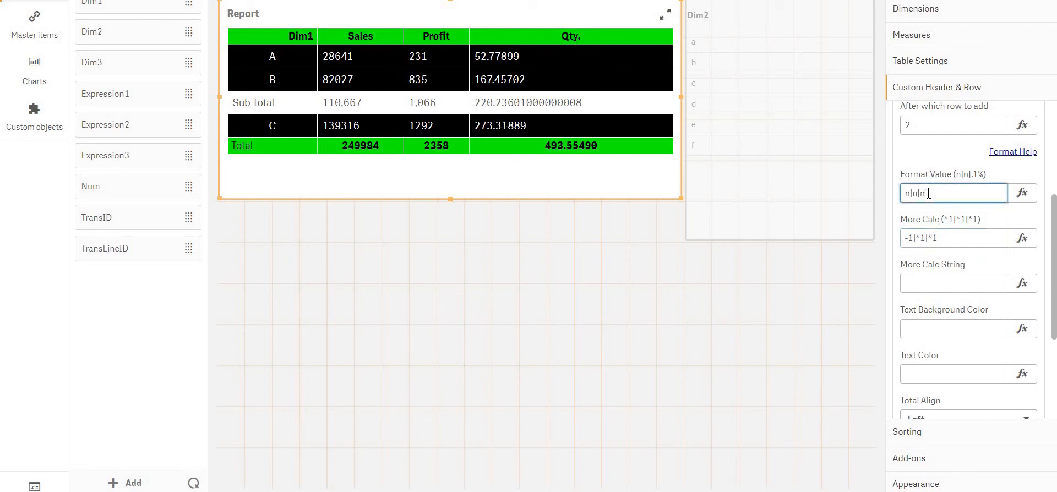
pyautogui.press('BackSpace')
pyautogui.press('BackSpace')
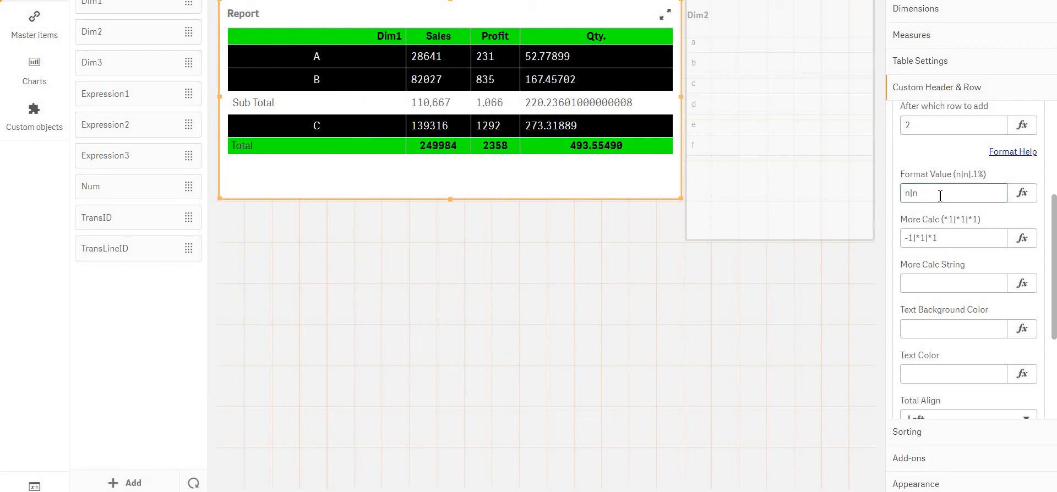
pyautogui.click(953, 236)
pyautogui.press('BackSpace')
pyautogui.press('BackSpace')
pyautogui.press('BackSpace')
pyautogui.press('Return')
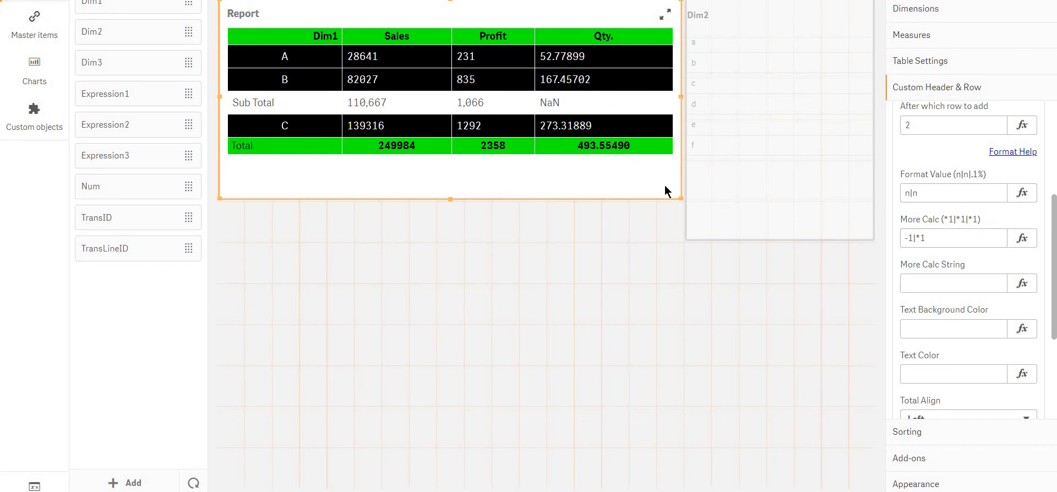
# Clear the sub-total row's More Calc, and undo the clearing
pyautogui.click(931, 283)
pyautogui.click(935, 238)
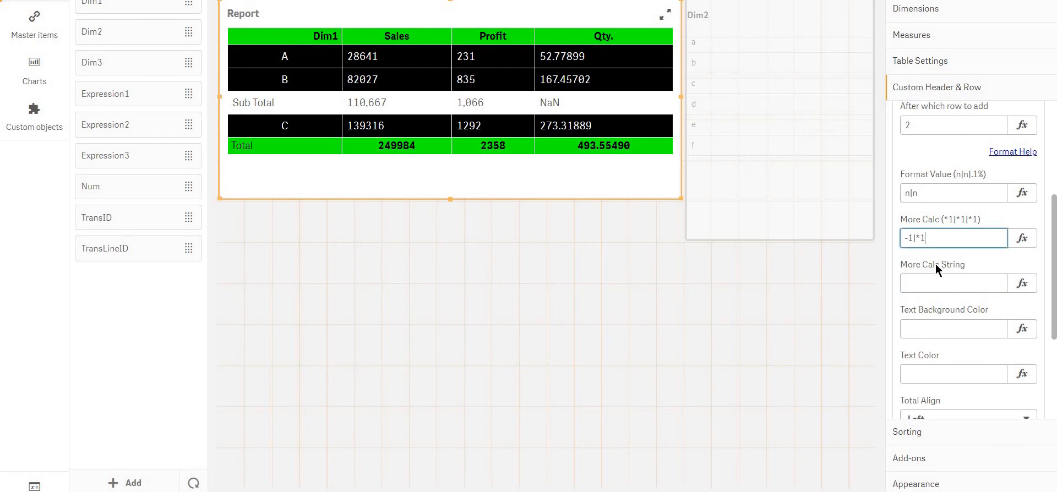
pyautogui.hotkey('ctrl', 'a')
pyautogui.click(936, 263)
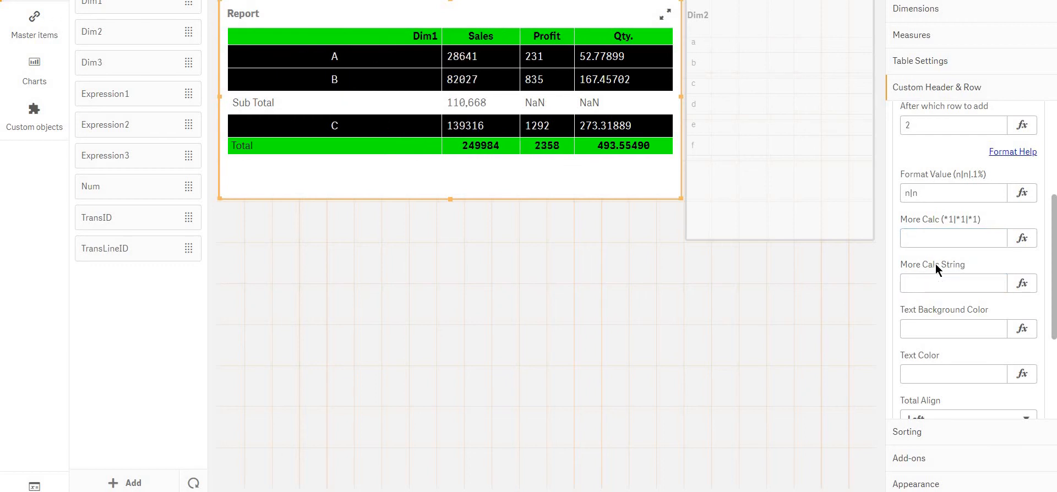
pyautogui.click(934, 238)
pyautogui.hotkey('ctrl', 'z')
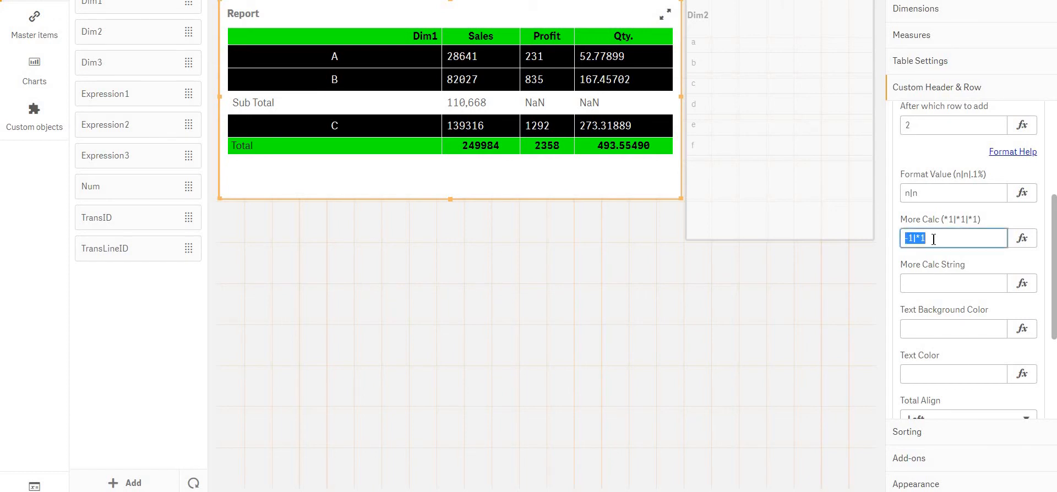
pyautogui.click(934, 239)
pyautogui.click(941, 292)
# Copy the Format Value n|n into the sub-total row's More Calc String and apply it
pyautogui.click(947, 287)
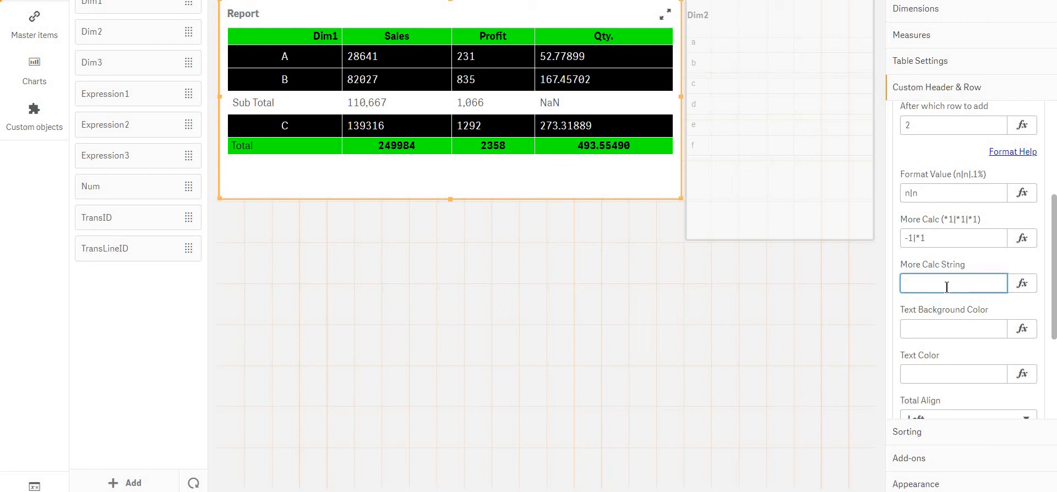
pyautogui.moveTo(934, 195); pyautogui.dragTo(716, 193)
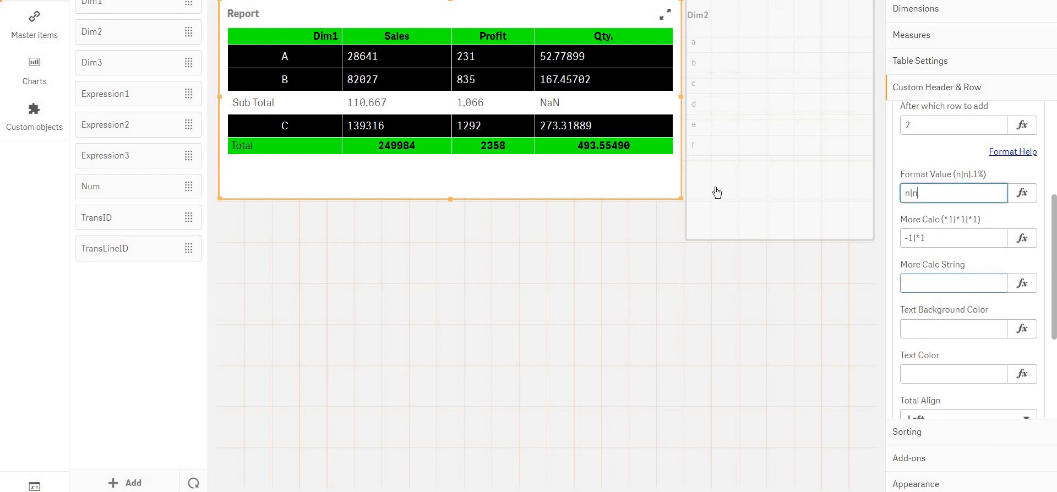
pyautogui.hotkey('ctrl', 'c')
pyautogui.click(923, 282)
pyautogui.hotkey('ctrl', 'v')
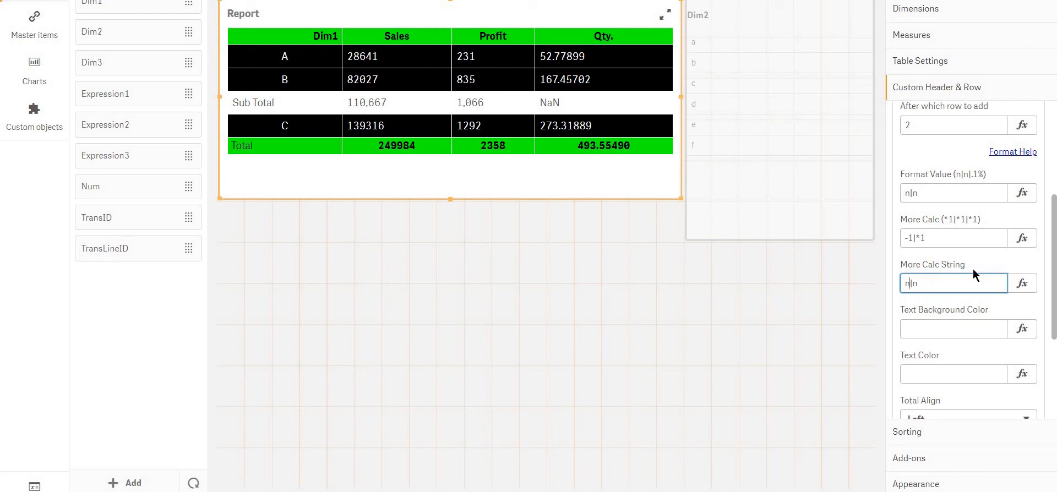
pyautogui.hotkey('shift', 'Left')
pyautogui.press('Return')
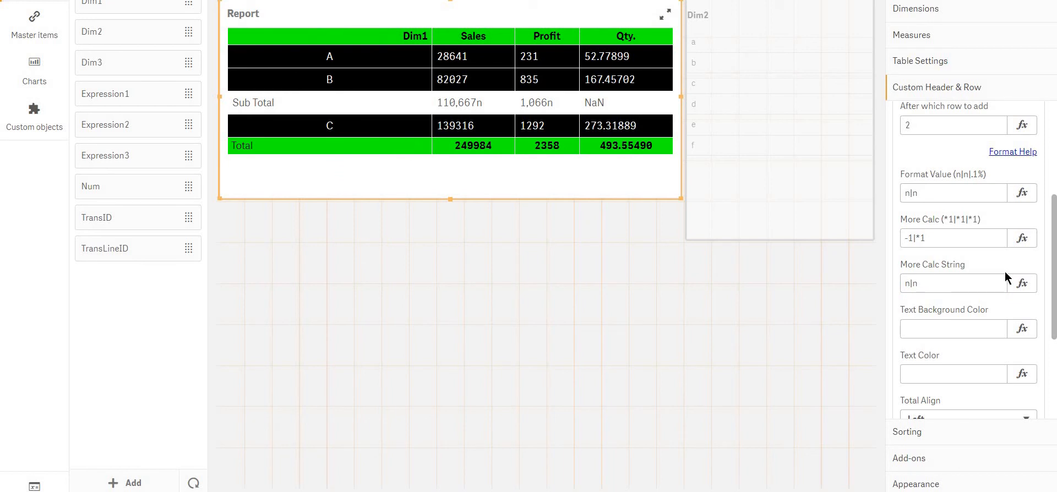
# Set the sub-total row's More Calc String to ~|$ to append those characters to Sales and Profit
pyautogui.click(934, 277)
pyautogui.hotkey('shift', 'Left')
pyautogui.write('$|$')
pyautogui.press('BackSpace')
pyautogui.write('-')
pyautogui.press('Return')
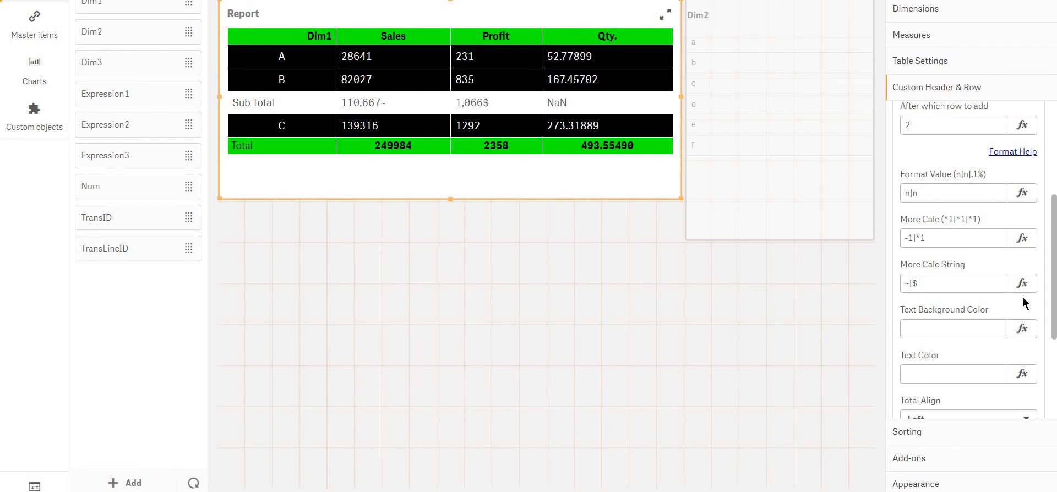
pyautogui.click(963, 283)
pyautogui.click(938, 190)
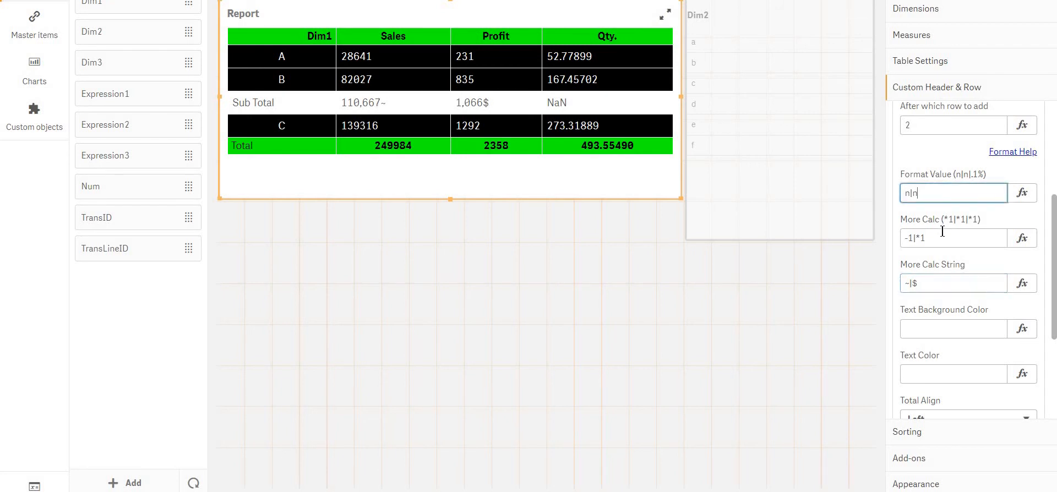
pyautogui.click(942, 233)
pyautogui.click(946, 282)
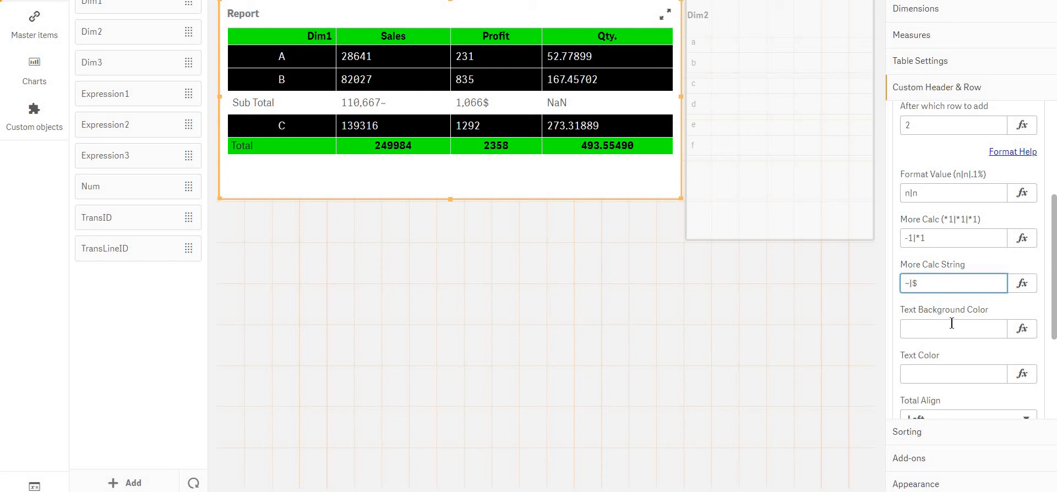
# Try Right as the sub-total row's Total Align, and set it back to Left
pyautogui.scroll(-3, 956, 309)
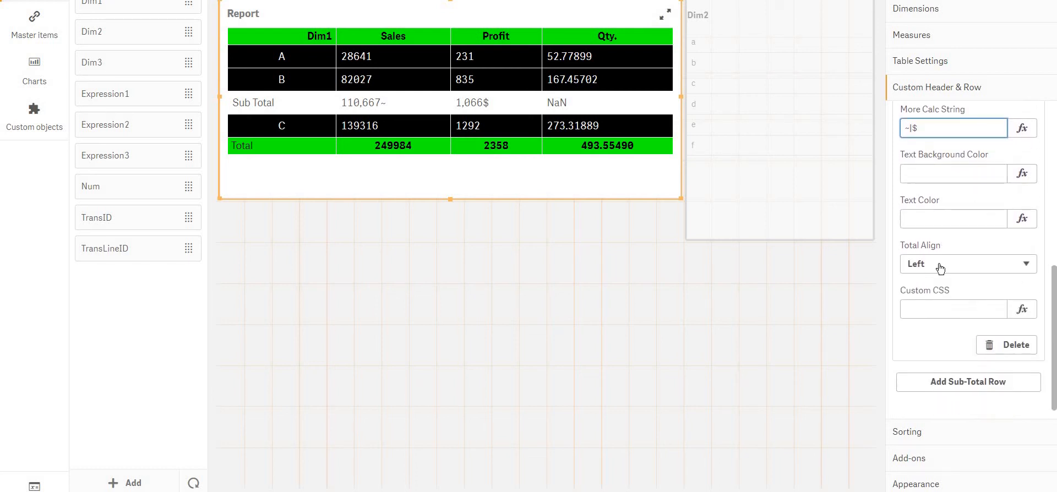
pyautogui.click(939, 265)
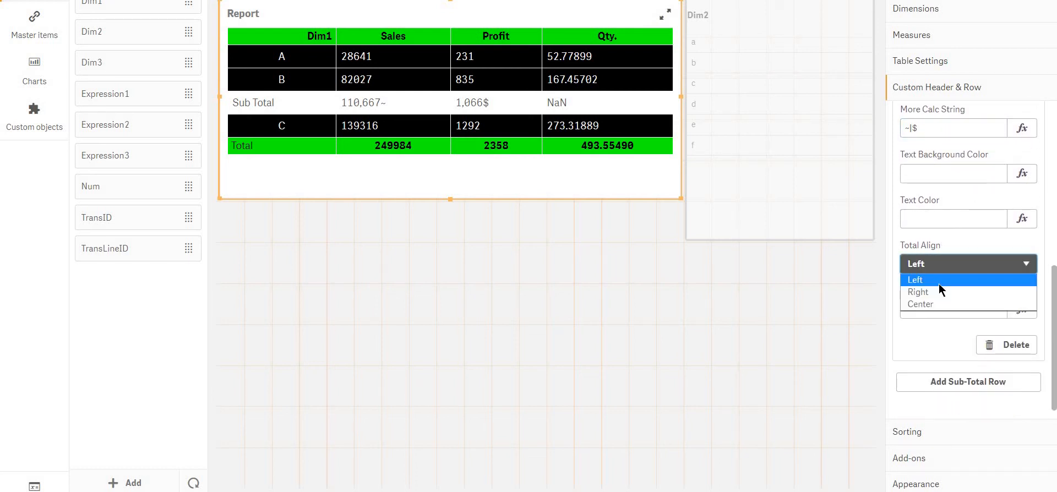
pyautogui.click(942, 295)
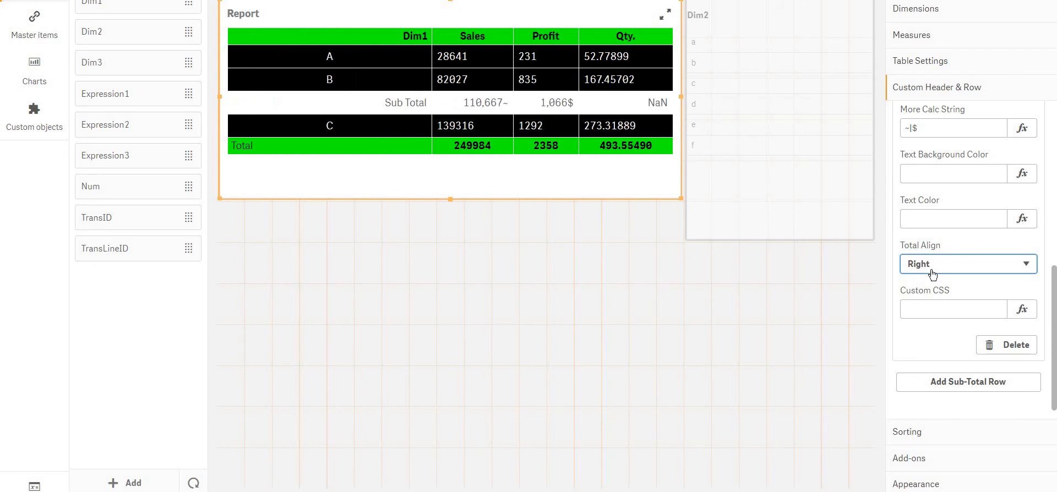
pyautogui.click(931, 270)
pyautogui.click(931, 285)
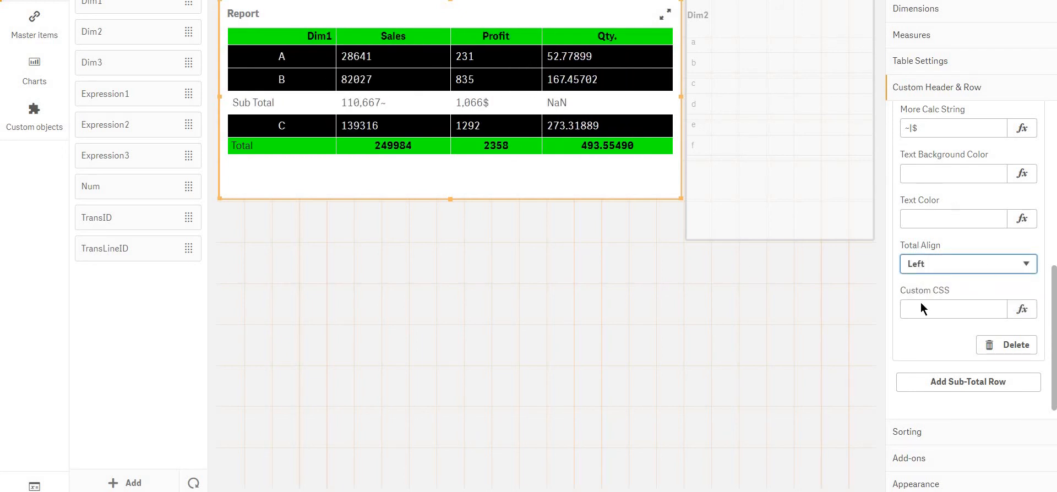
# Collapse the settings of sub-total row 2 and the Sub-Total Row section
pyautogui.scroll(1, 939, 228)
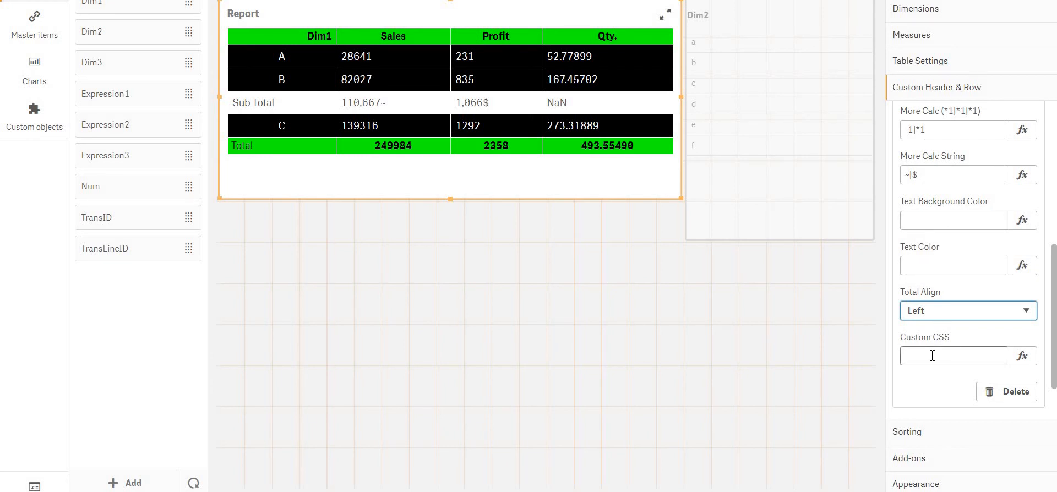
pyautogui.scroll(-1, 932, 356)
pyautogui.scroll(8, 908, 355)
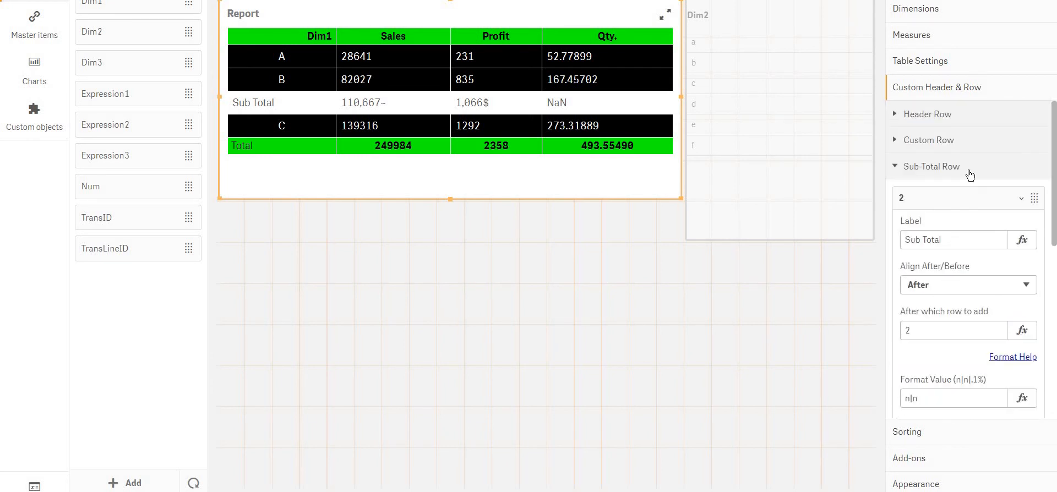
pyautogui.click(952, 199)
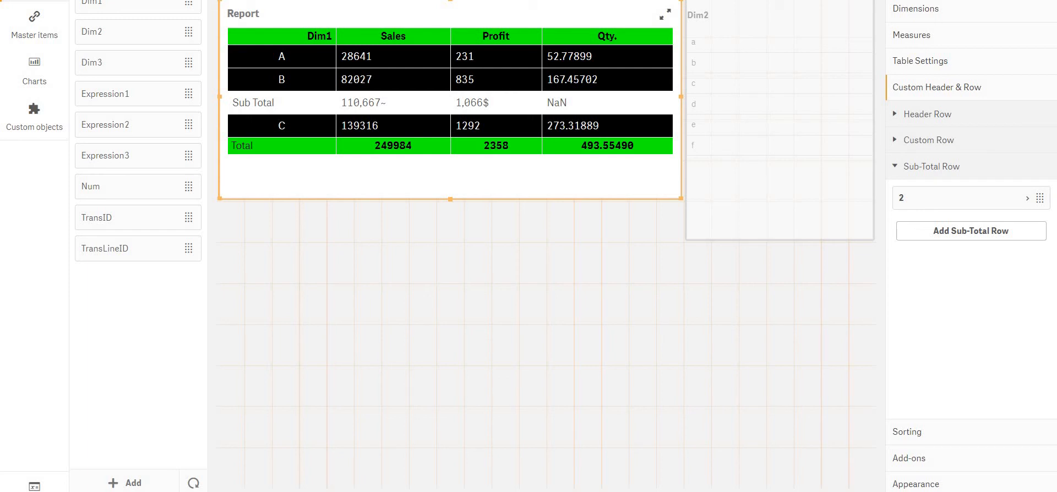
pyautogui.click(976, 173)
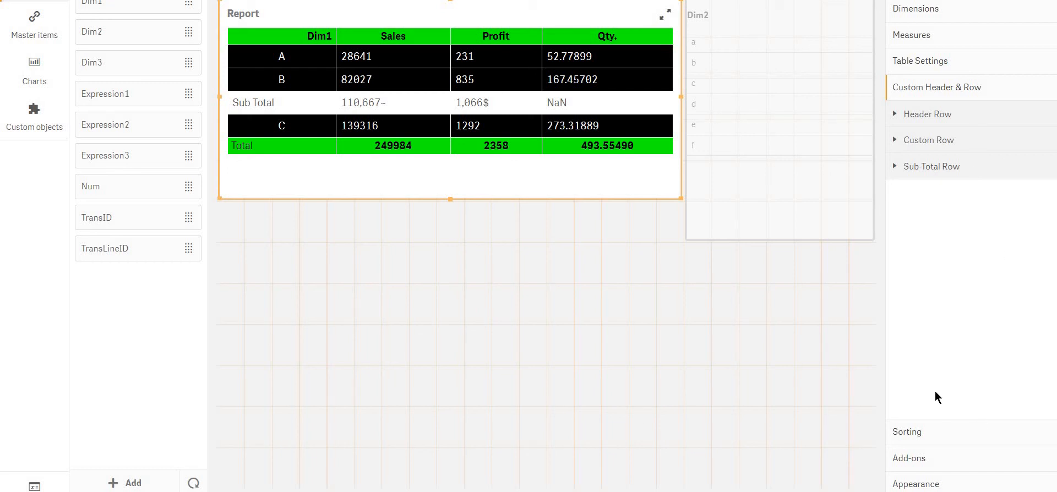
# Look through the Header/Data Settings of the table settings, and open the Sales measure's settings
pyautogui.click(941, 65)
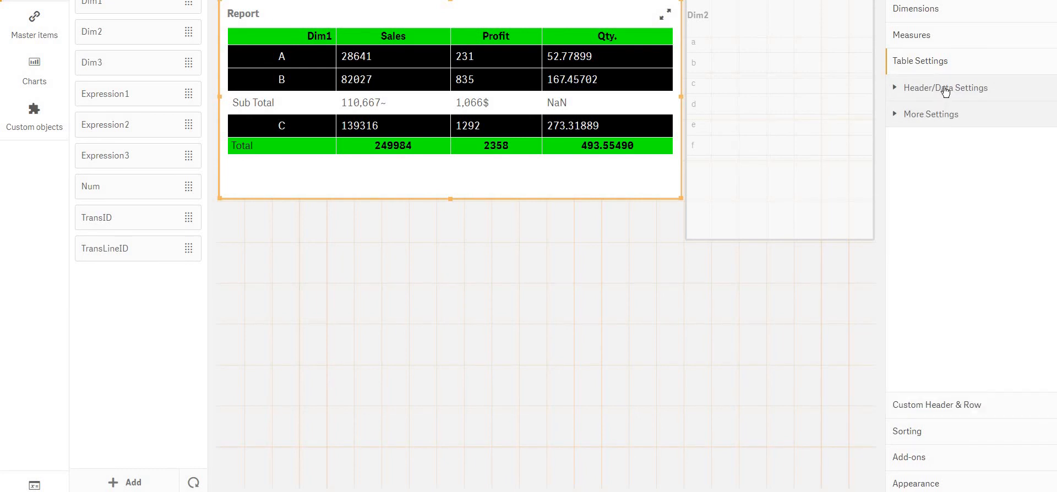
pyautogui.click(946, 88)
pyautogui.scroll(-8, 959, 219)
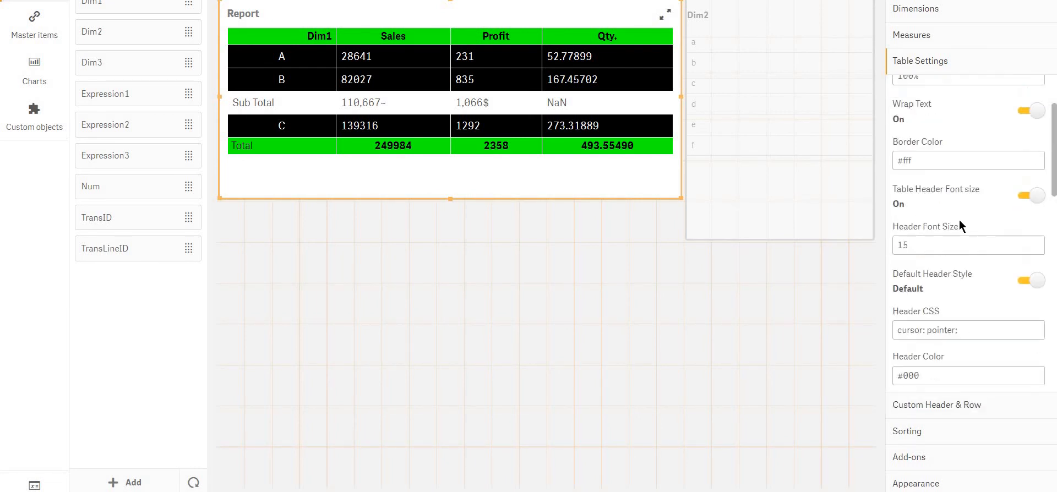
pyautogui.scroll(8, 959, 220)
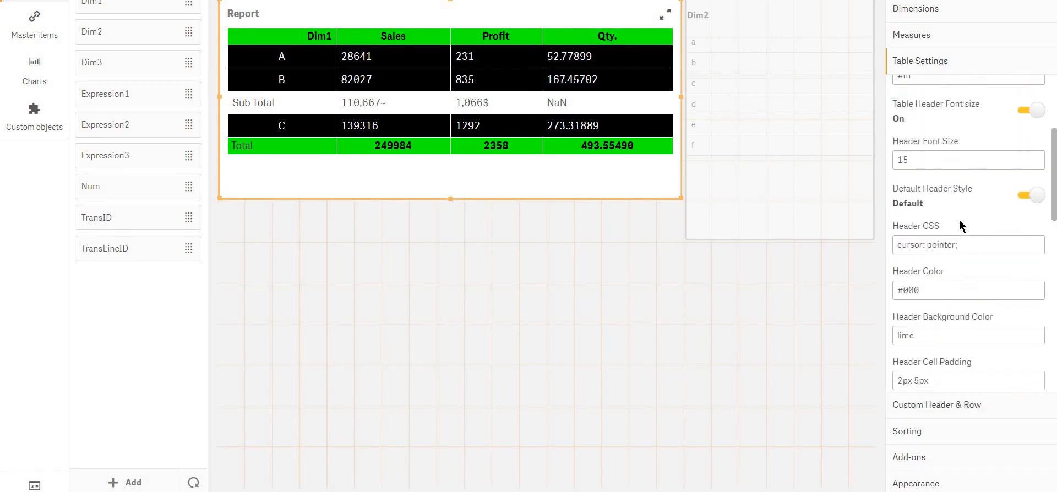
pyautogui.click(933, 35)
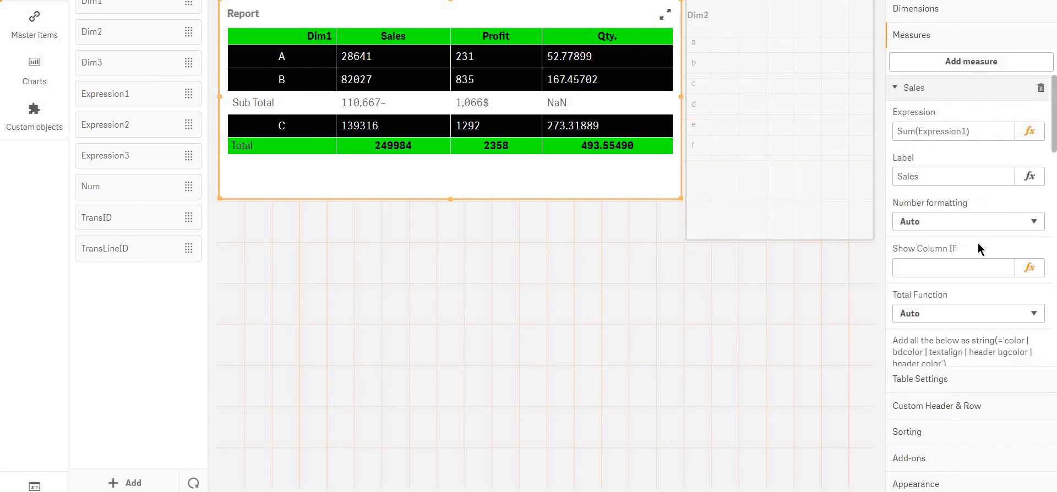
# Look through the Sales measure's settings down to its sheet navigation and value selection options, and collapse them
pyautogui.scroll(-5, 976, 239)
pyautogui.scroll(-6, 976, 239)
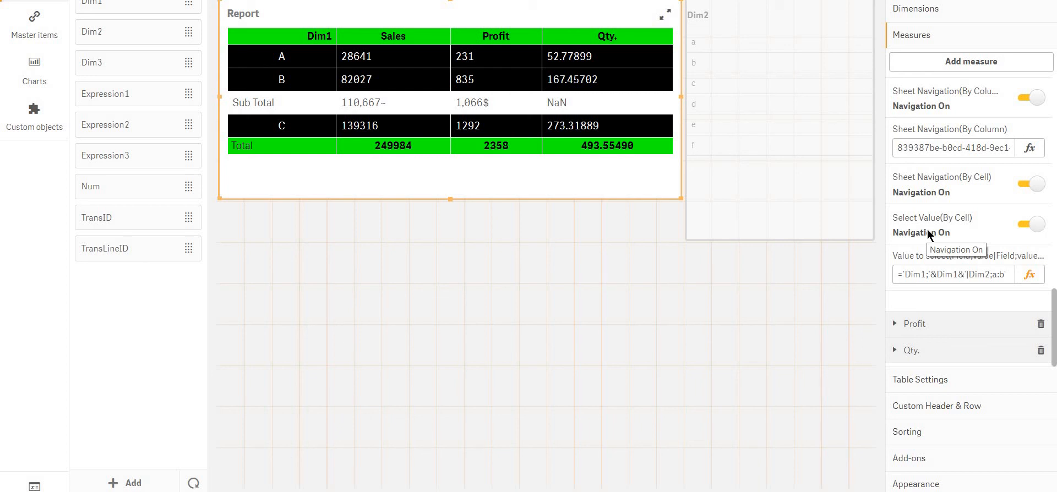
pyautogui.scroll(10, 929, 234)
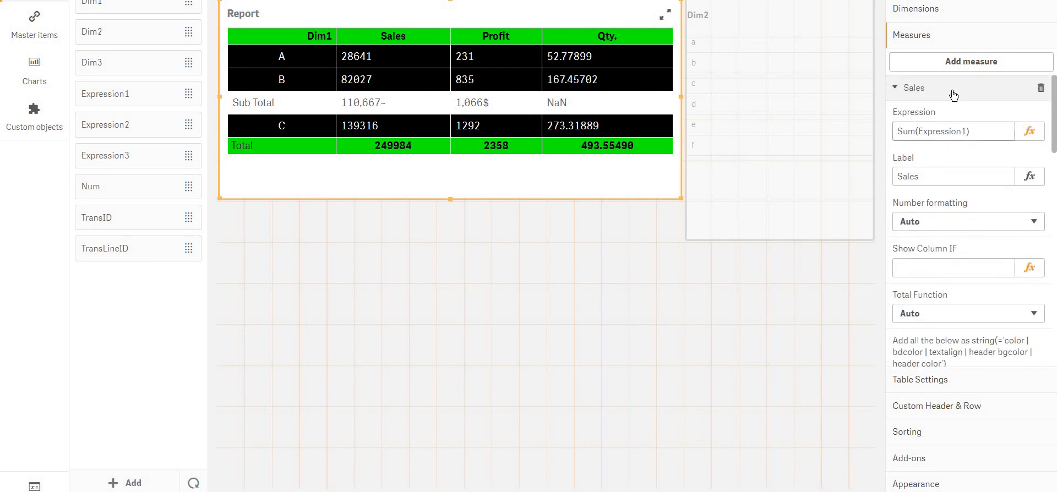
pyautogui.click(951, 91)
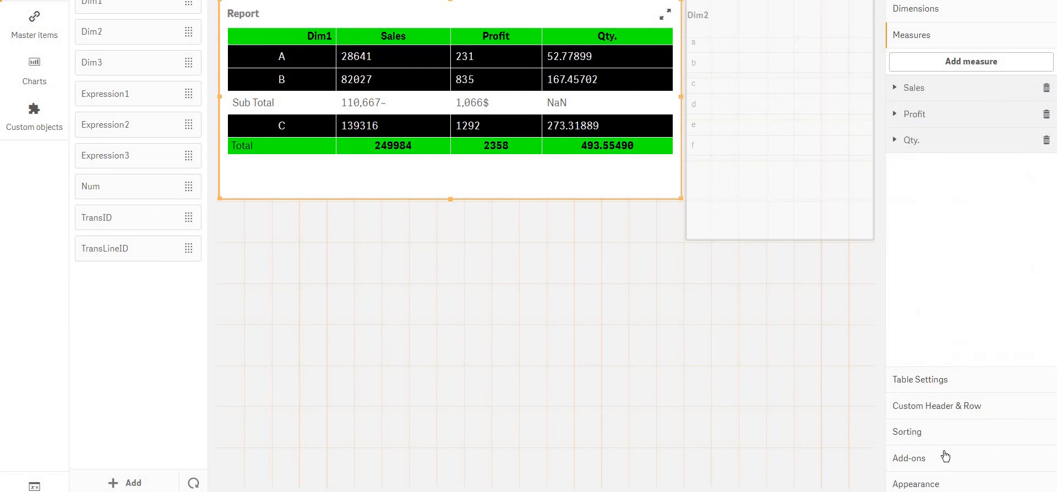
# Open the Format Help from the Sub-Total Row settings and look through the d3.format specifier examples
pyautogui.click(921, 407)
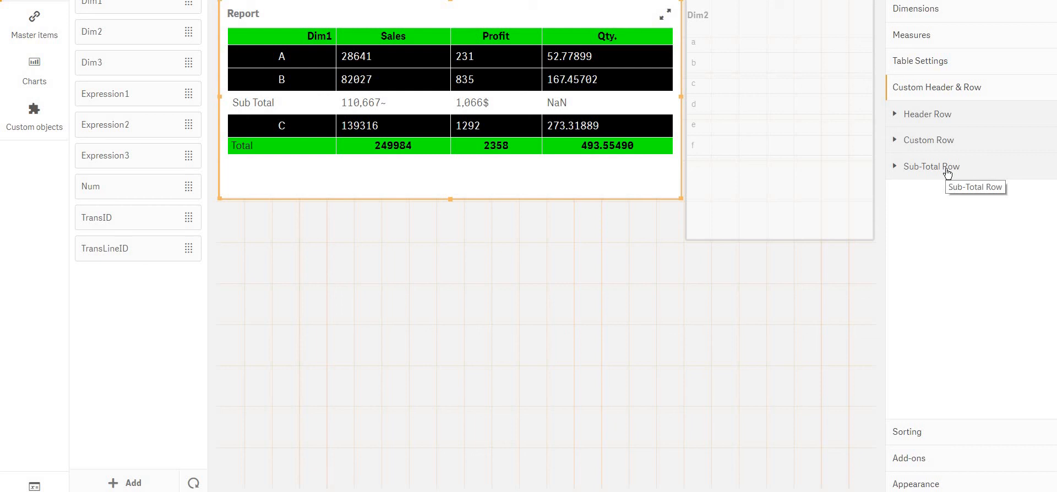
pyautogui.click(947, 167)
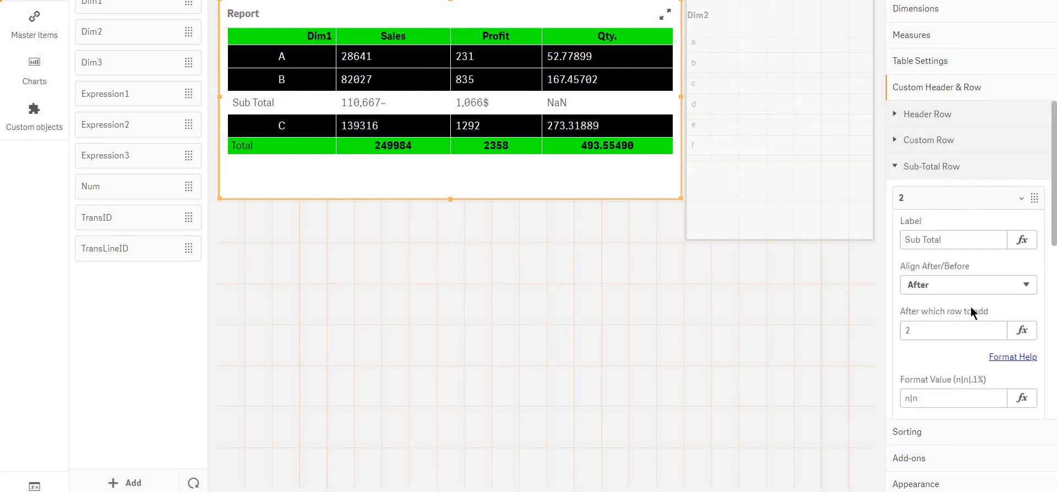
pyautogui.scroll(-3, 981, 278)
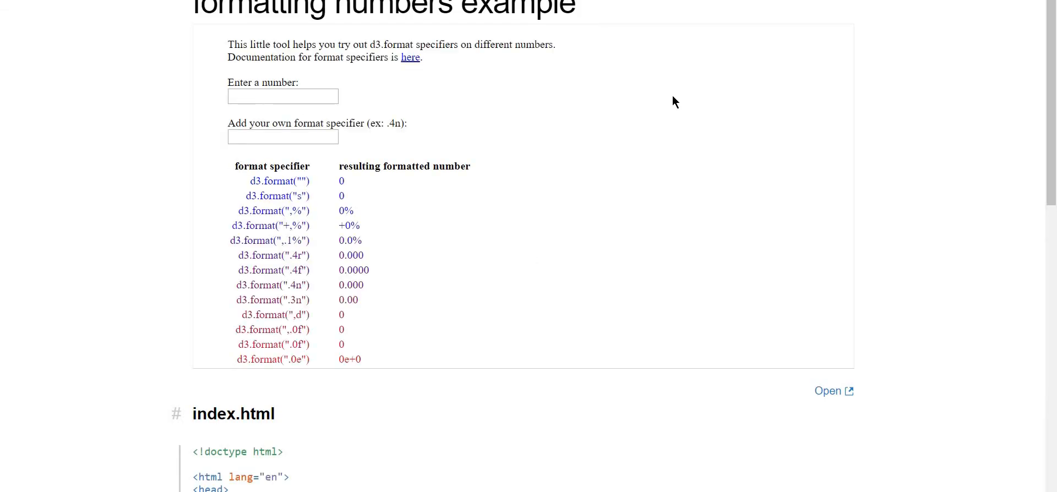
pyautogui.scroll(-4, 476, 289)
pyautogui.scroll(4, 369, 223)
pyautogui.scroll(-4, 346, 222)
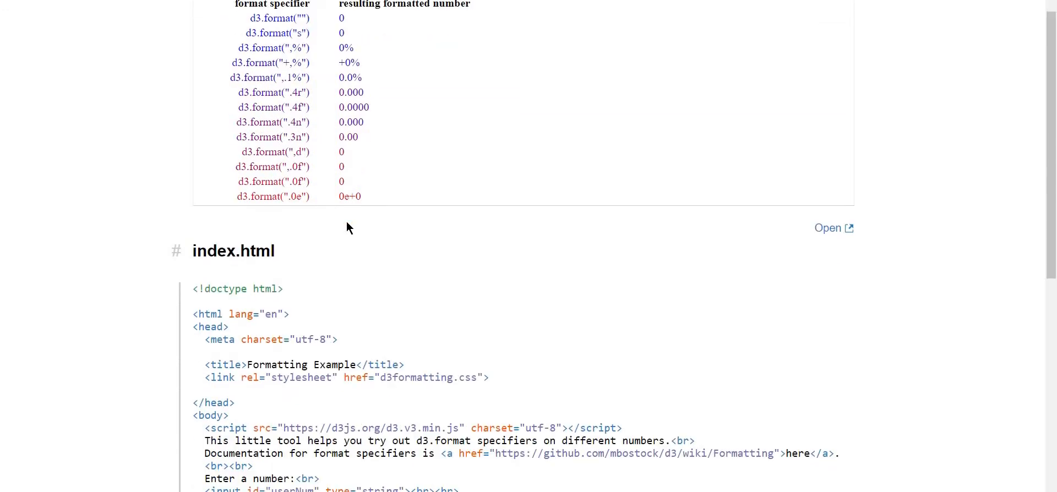
pyautogui.scroll(4, 347, 226)
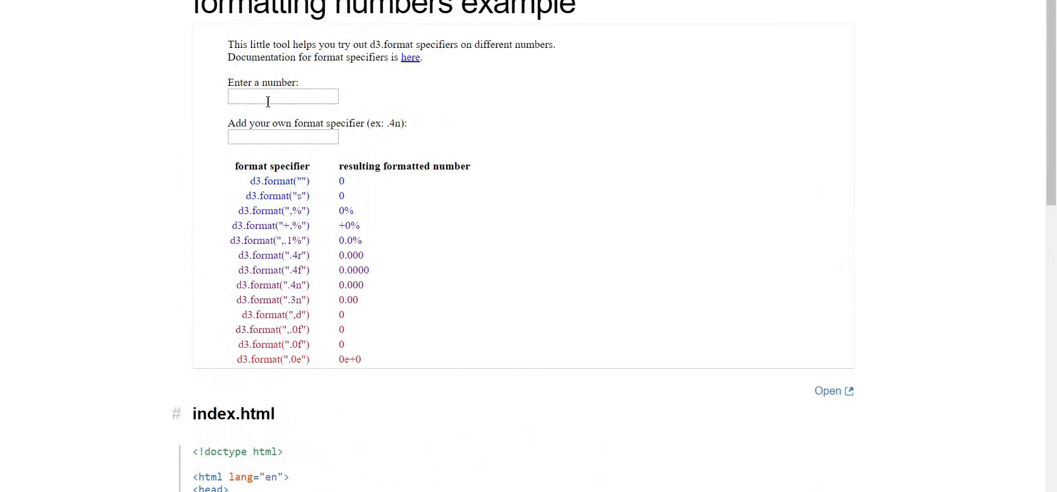
# Enter 74674 as the number to format and try the custom format specifiers n and 4n on it
pyautogui.click(268, 102)
pyautogui.click(275, 119)
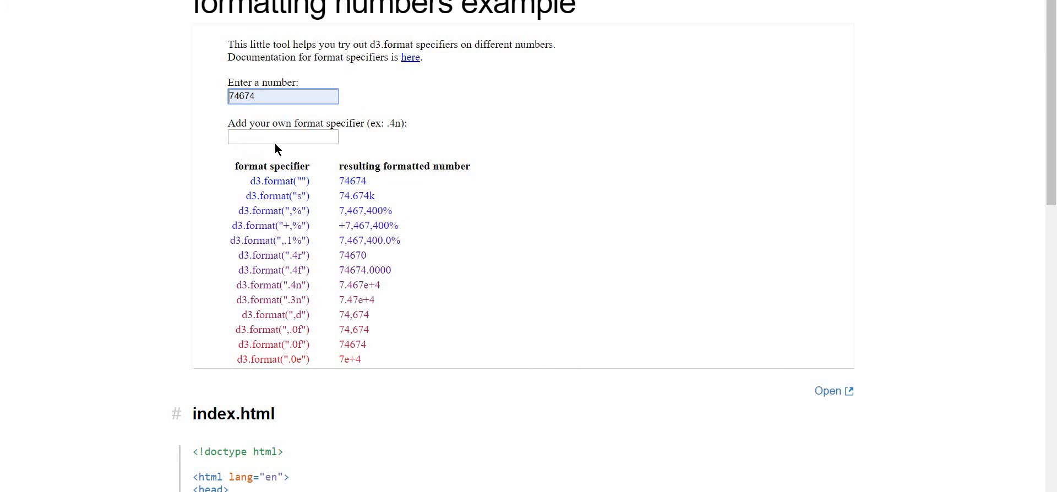
pyautogui.click(275, 142)
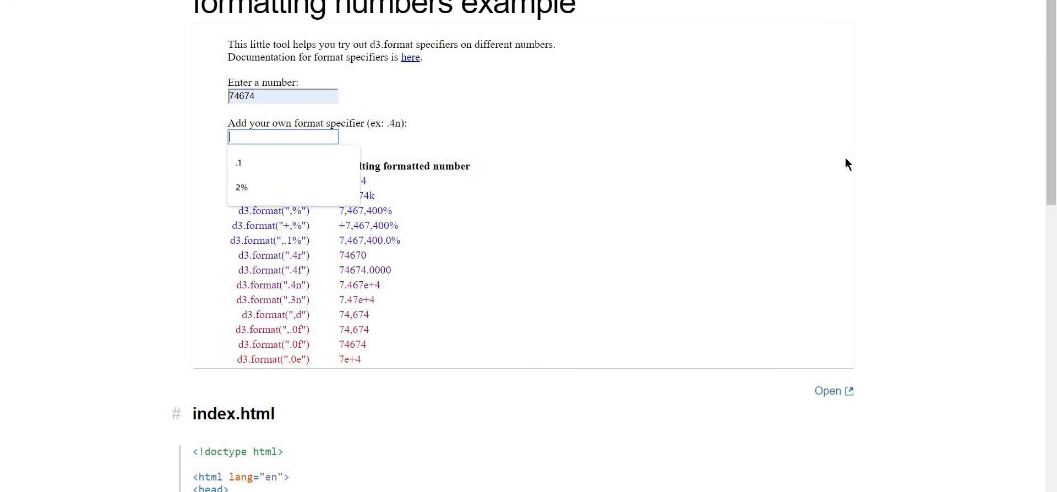
pyautogui.write('n')
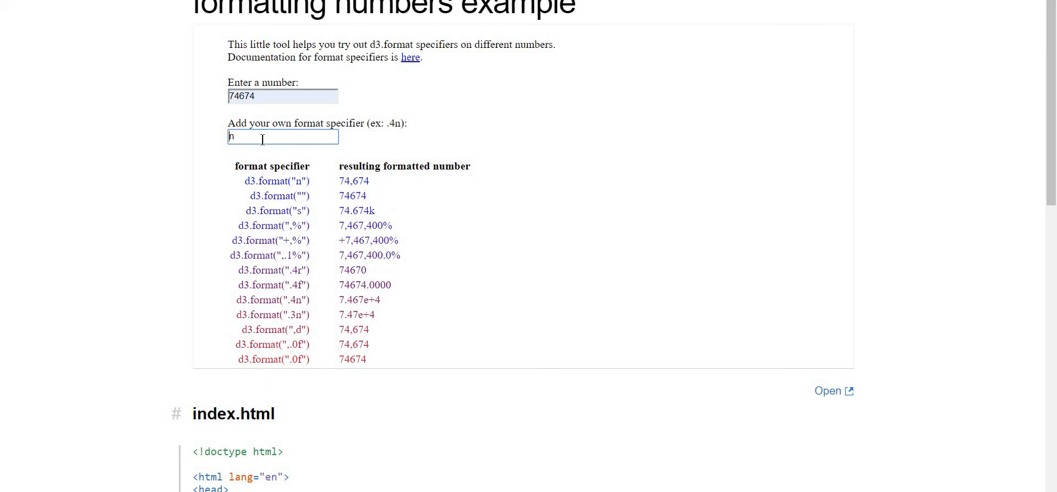
pyautogui.press('Home')
pyautogui.write('4')
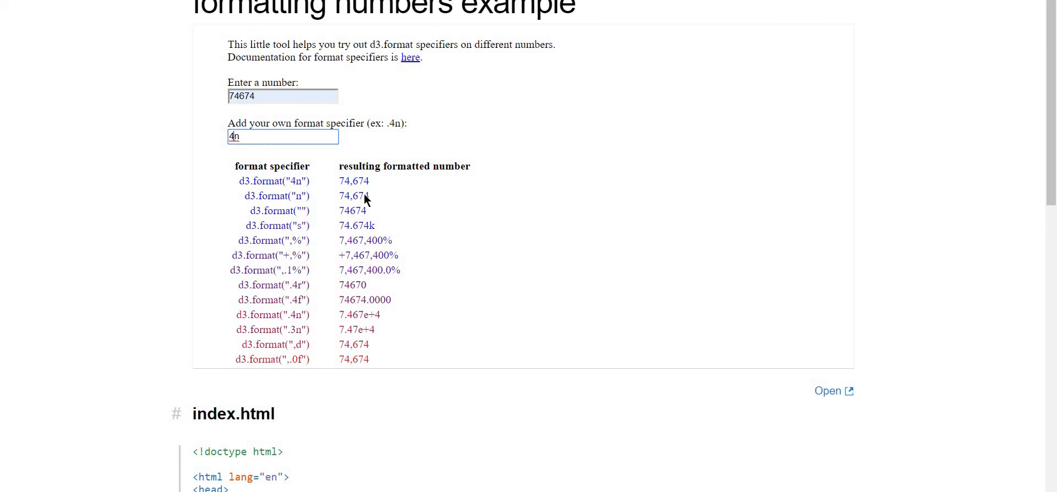